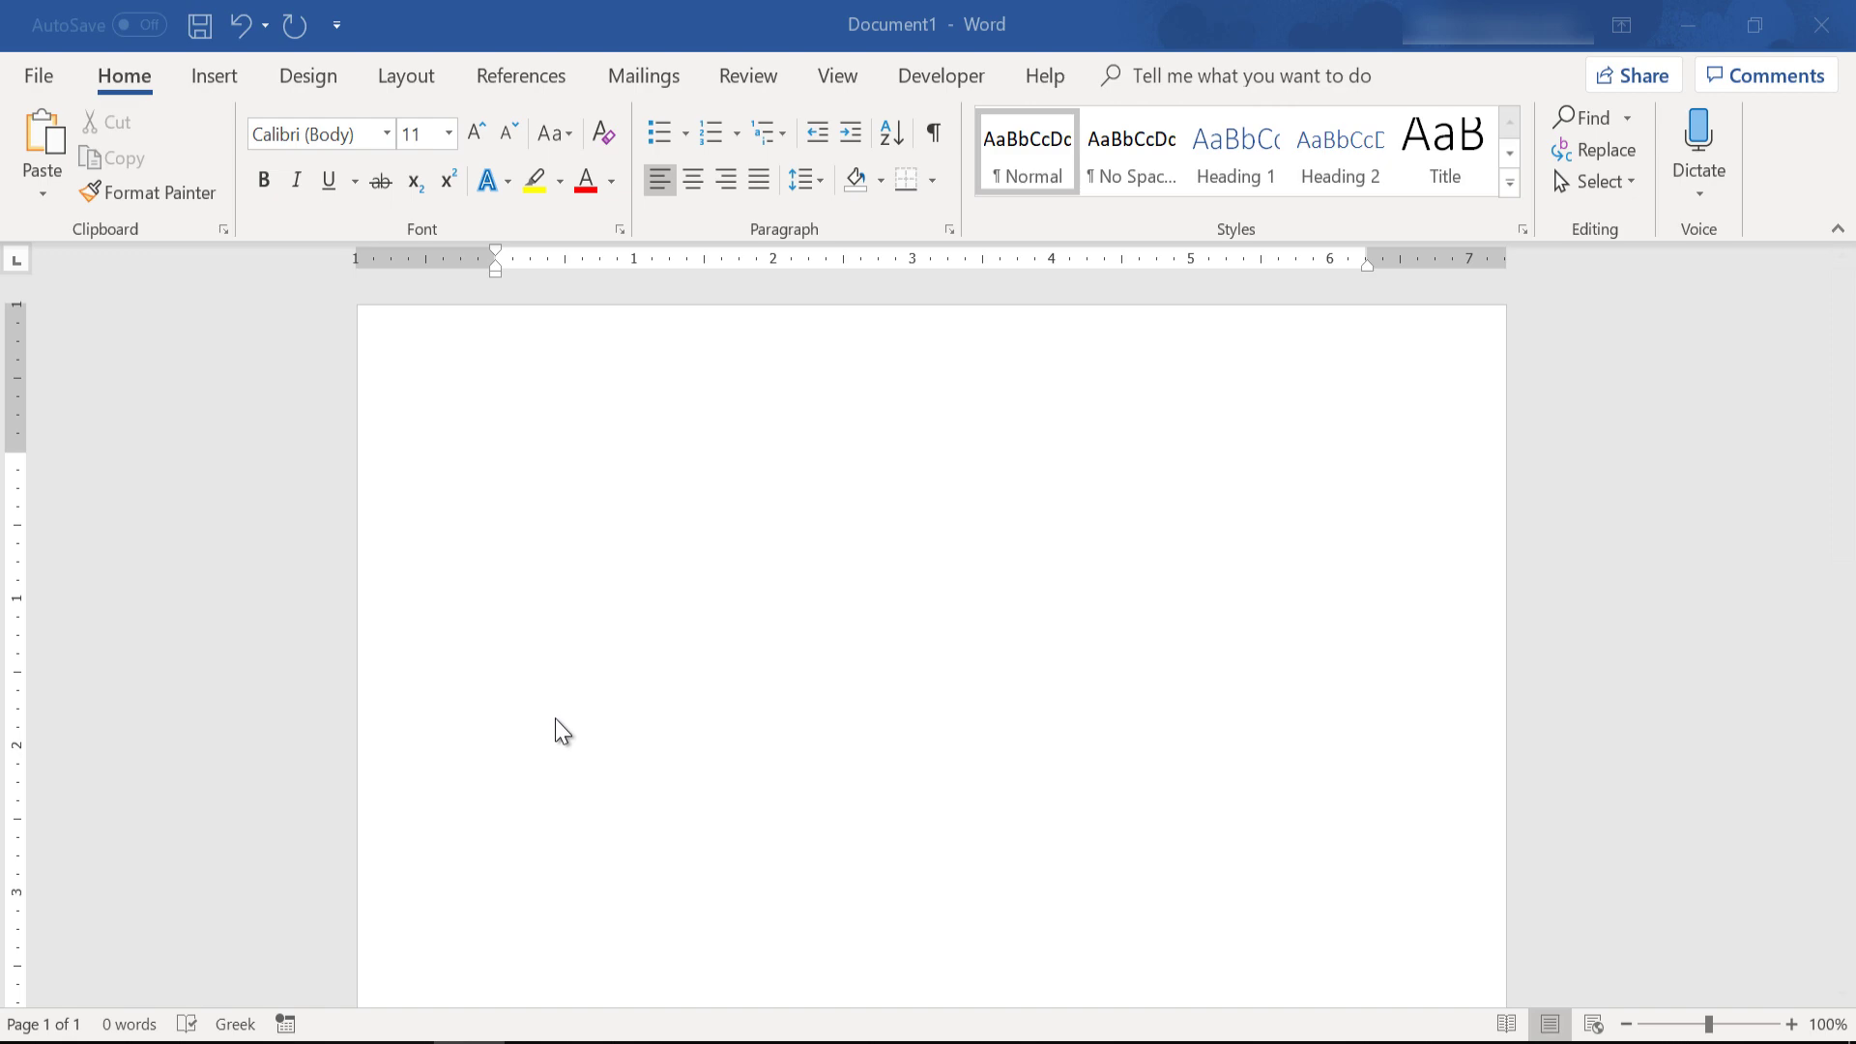
Check invitations.xlsx and Amounts.xlsx in Excel, then return to the blank Word document
mouse_move(410, 1042)
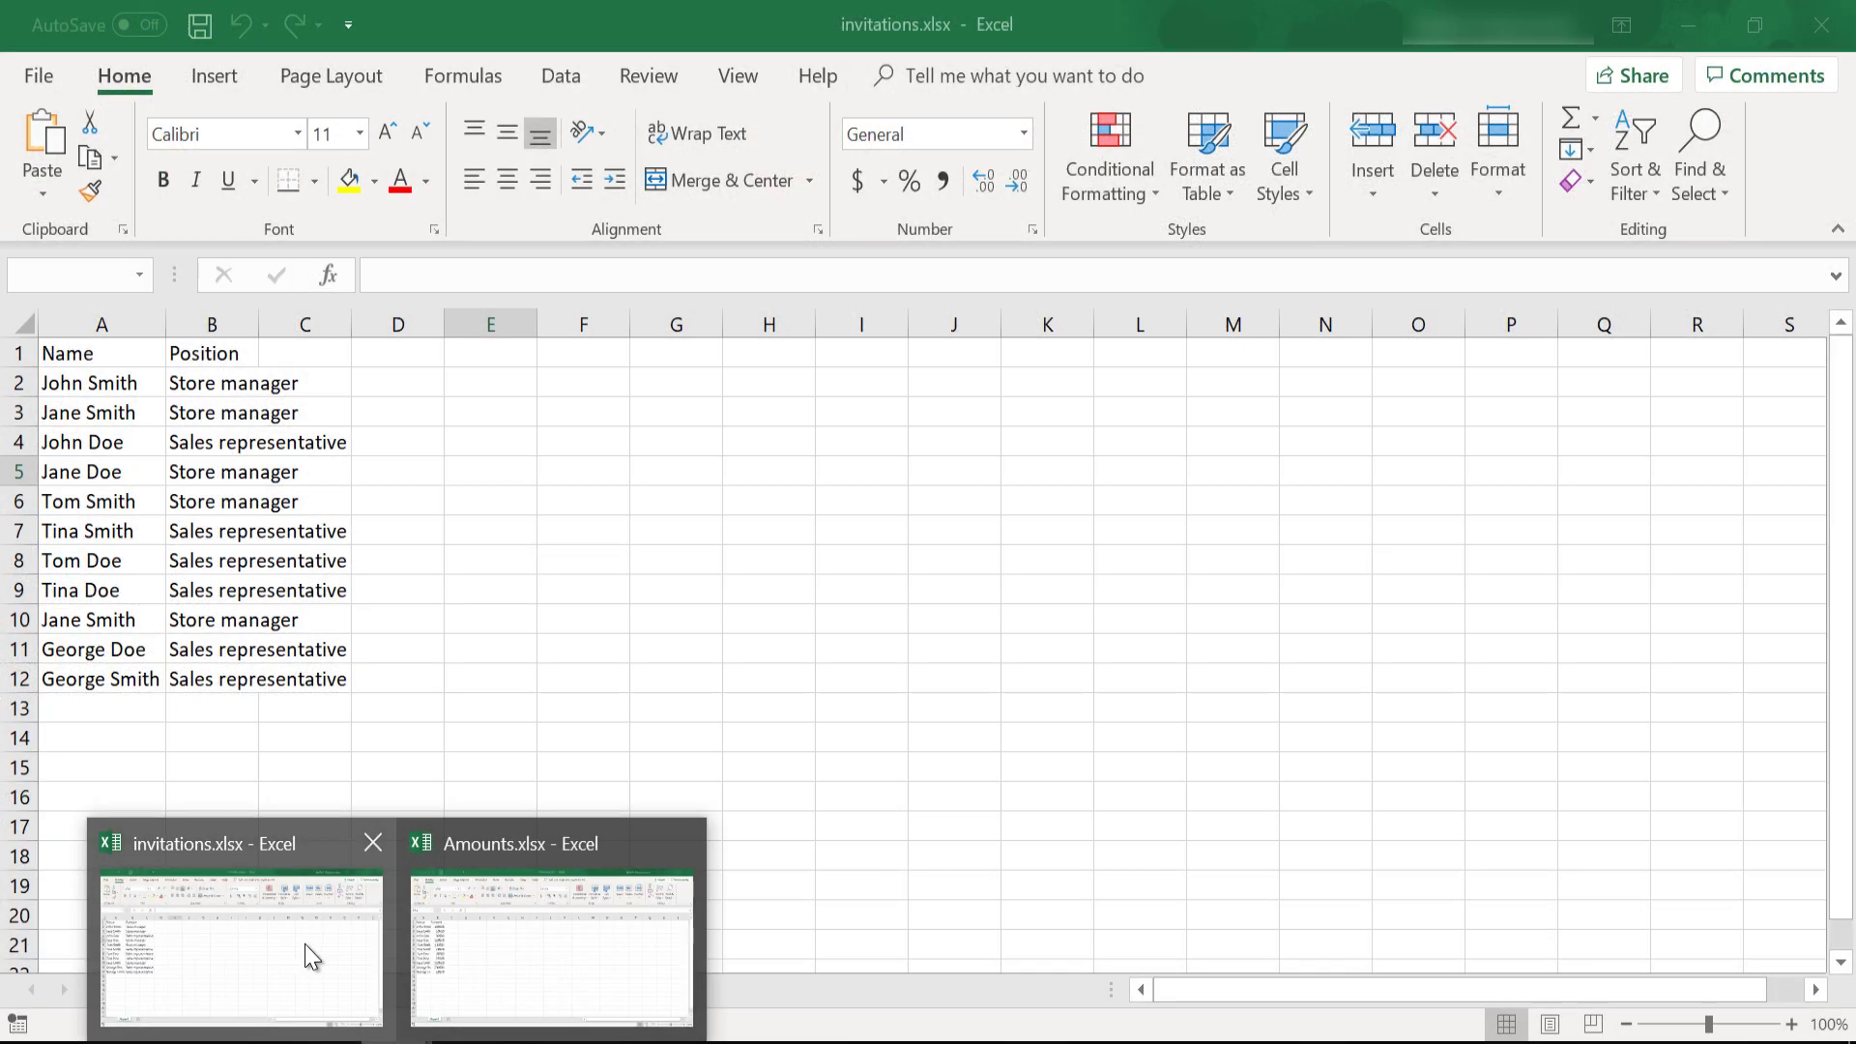
click(305, 943)
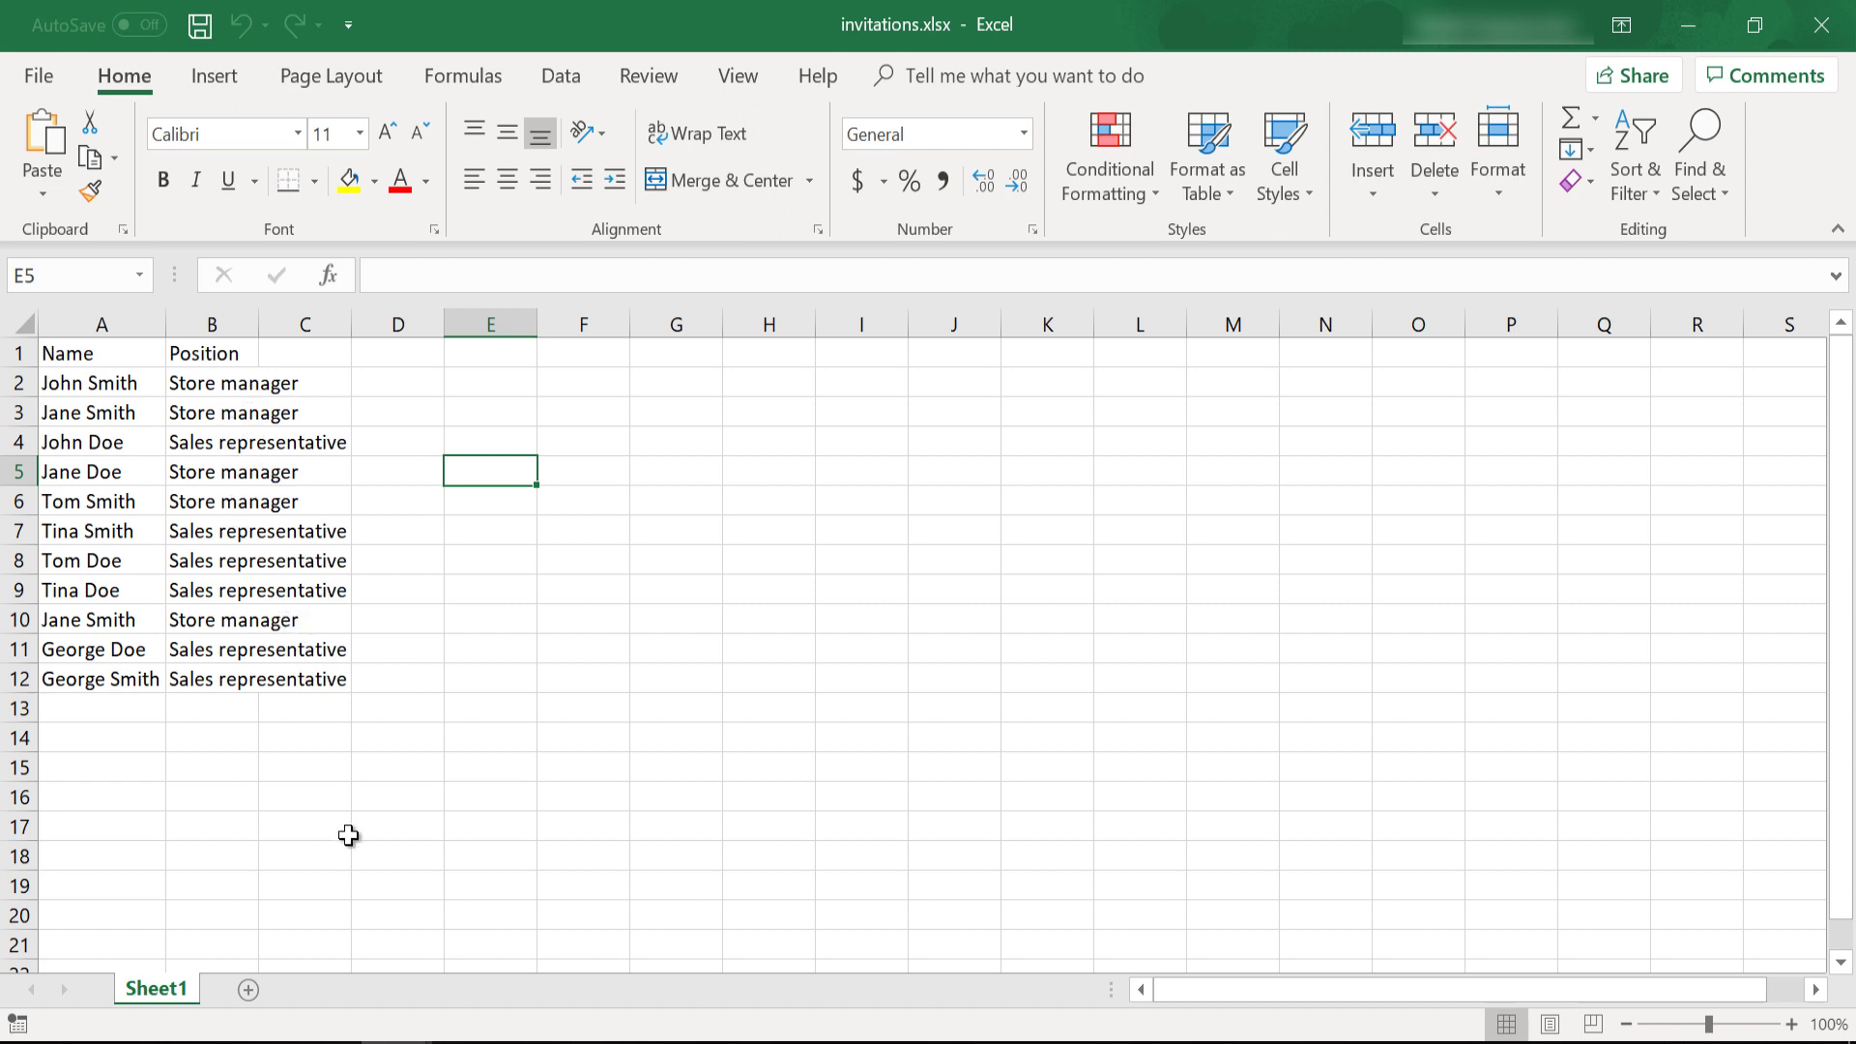
mouse_move(406, 1036)
click(516, 970)
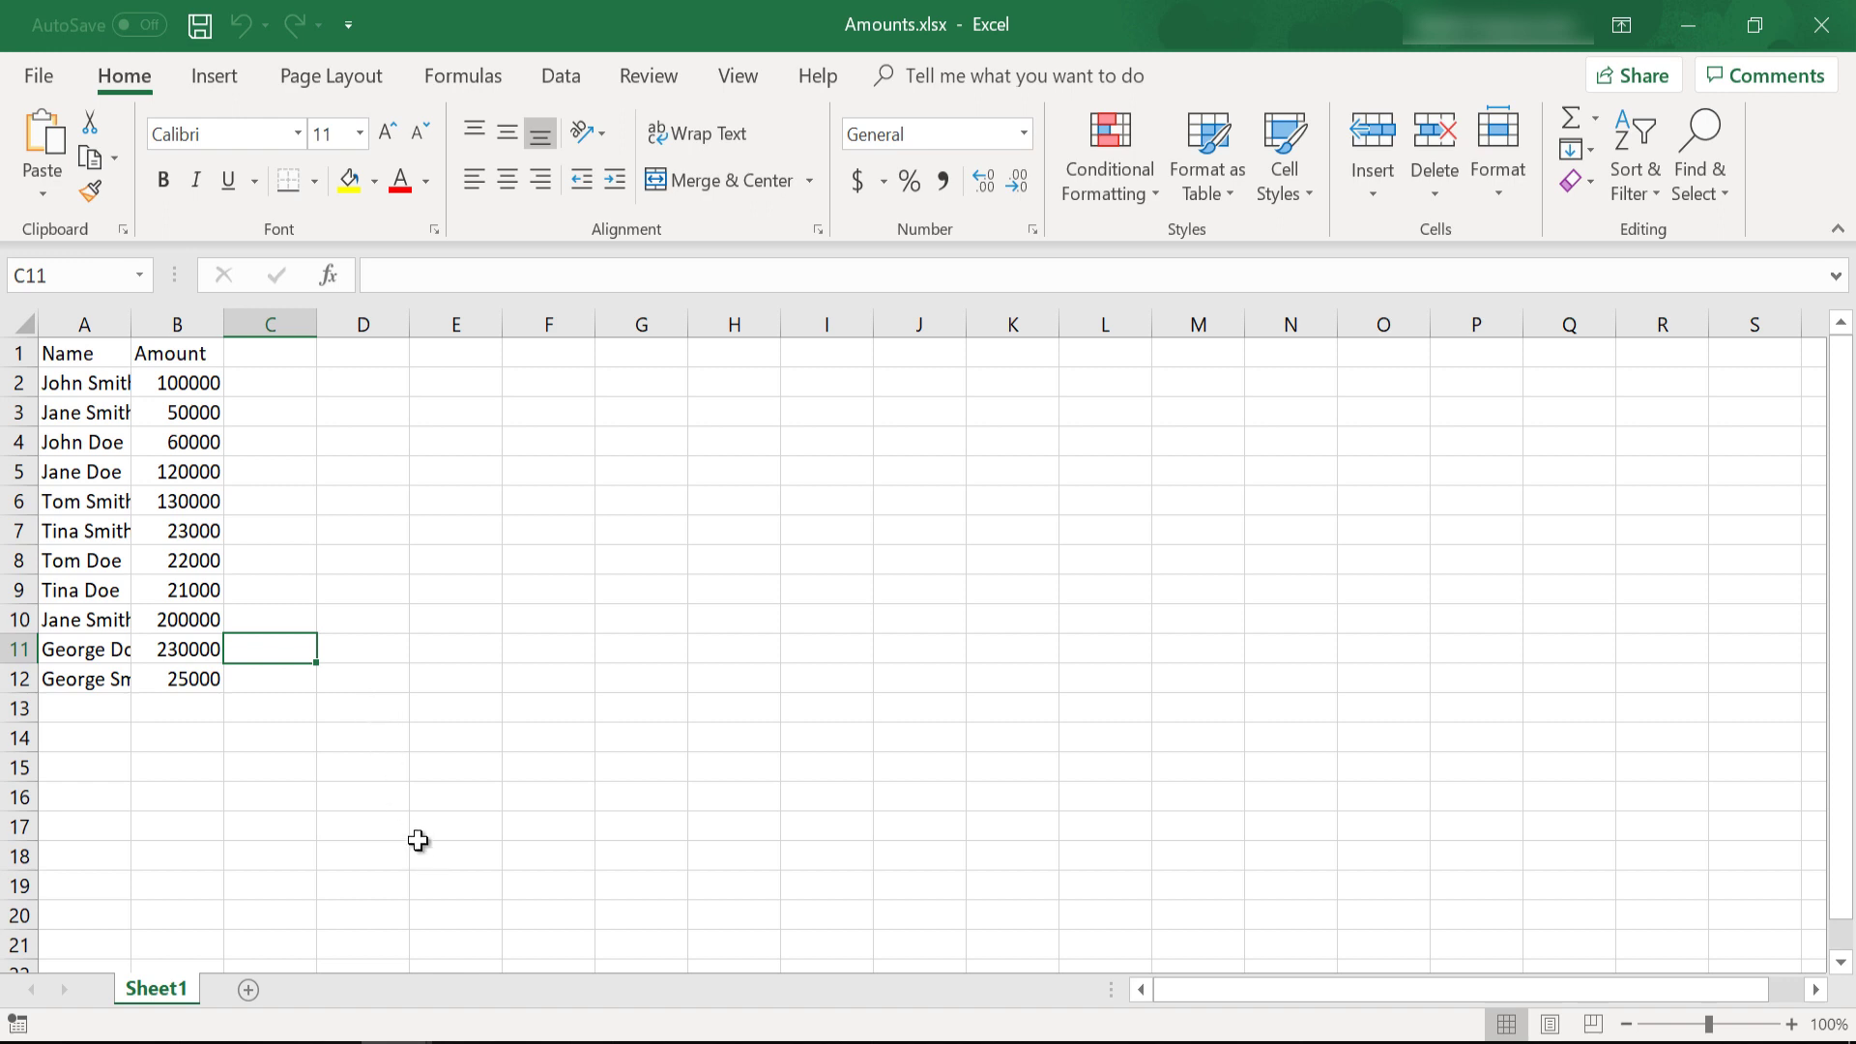
click(329, 1042)
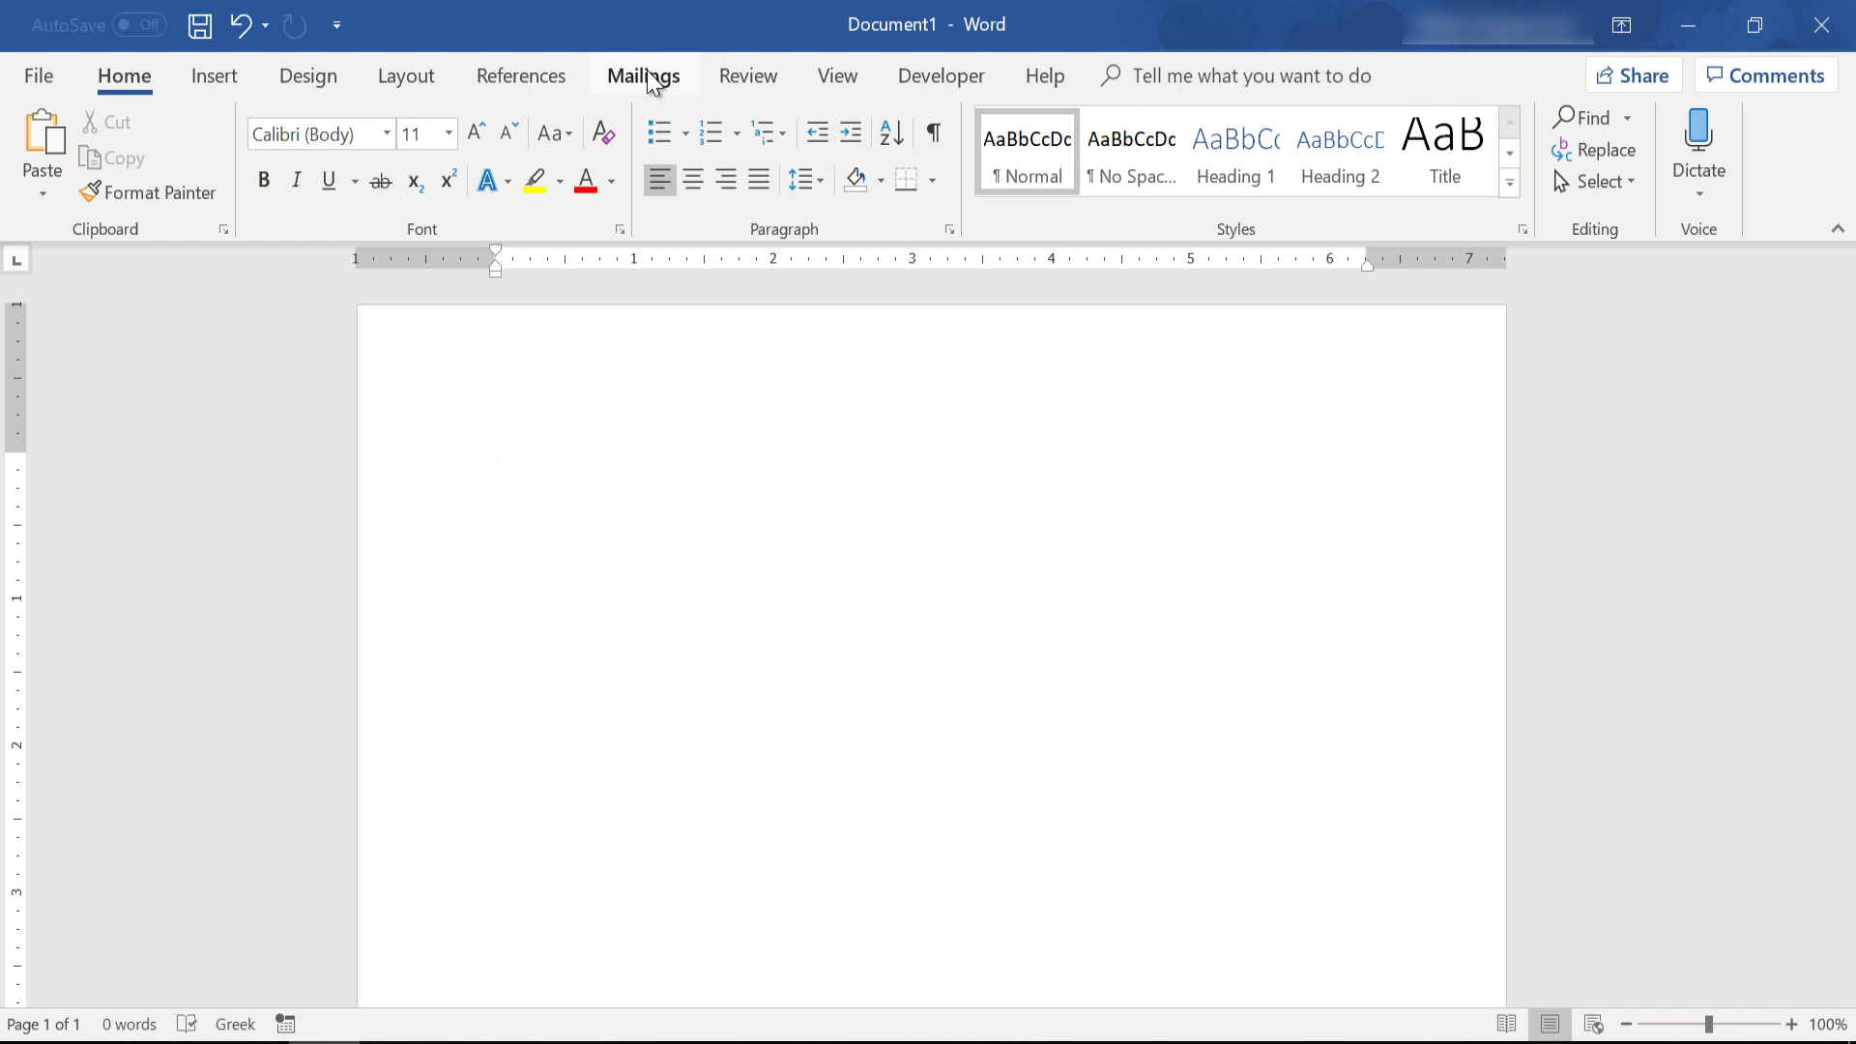
Start a Letters mail merge from the Mailings ribbon
click(645, 77)
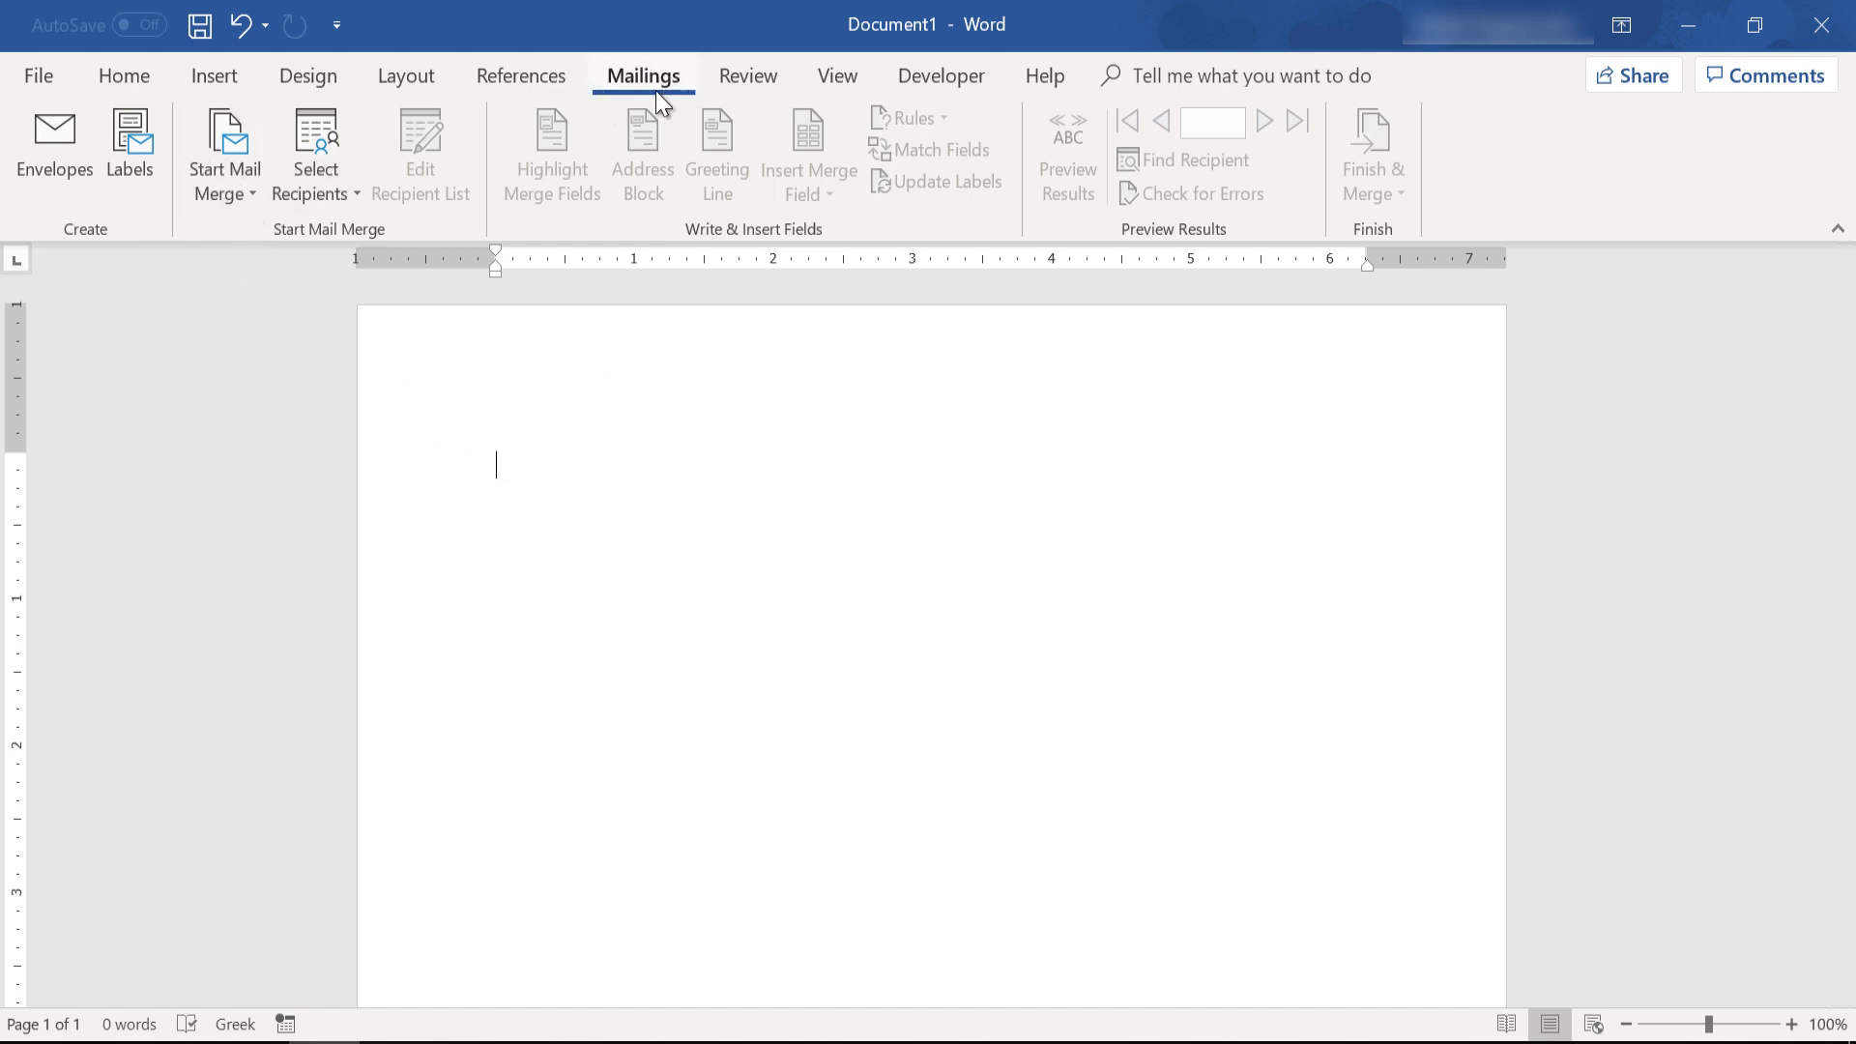
click(221, 194)
click(312, 427)
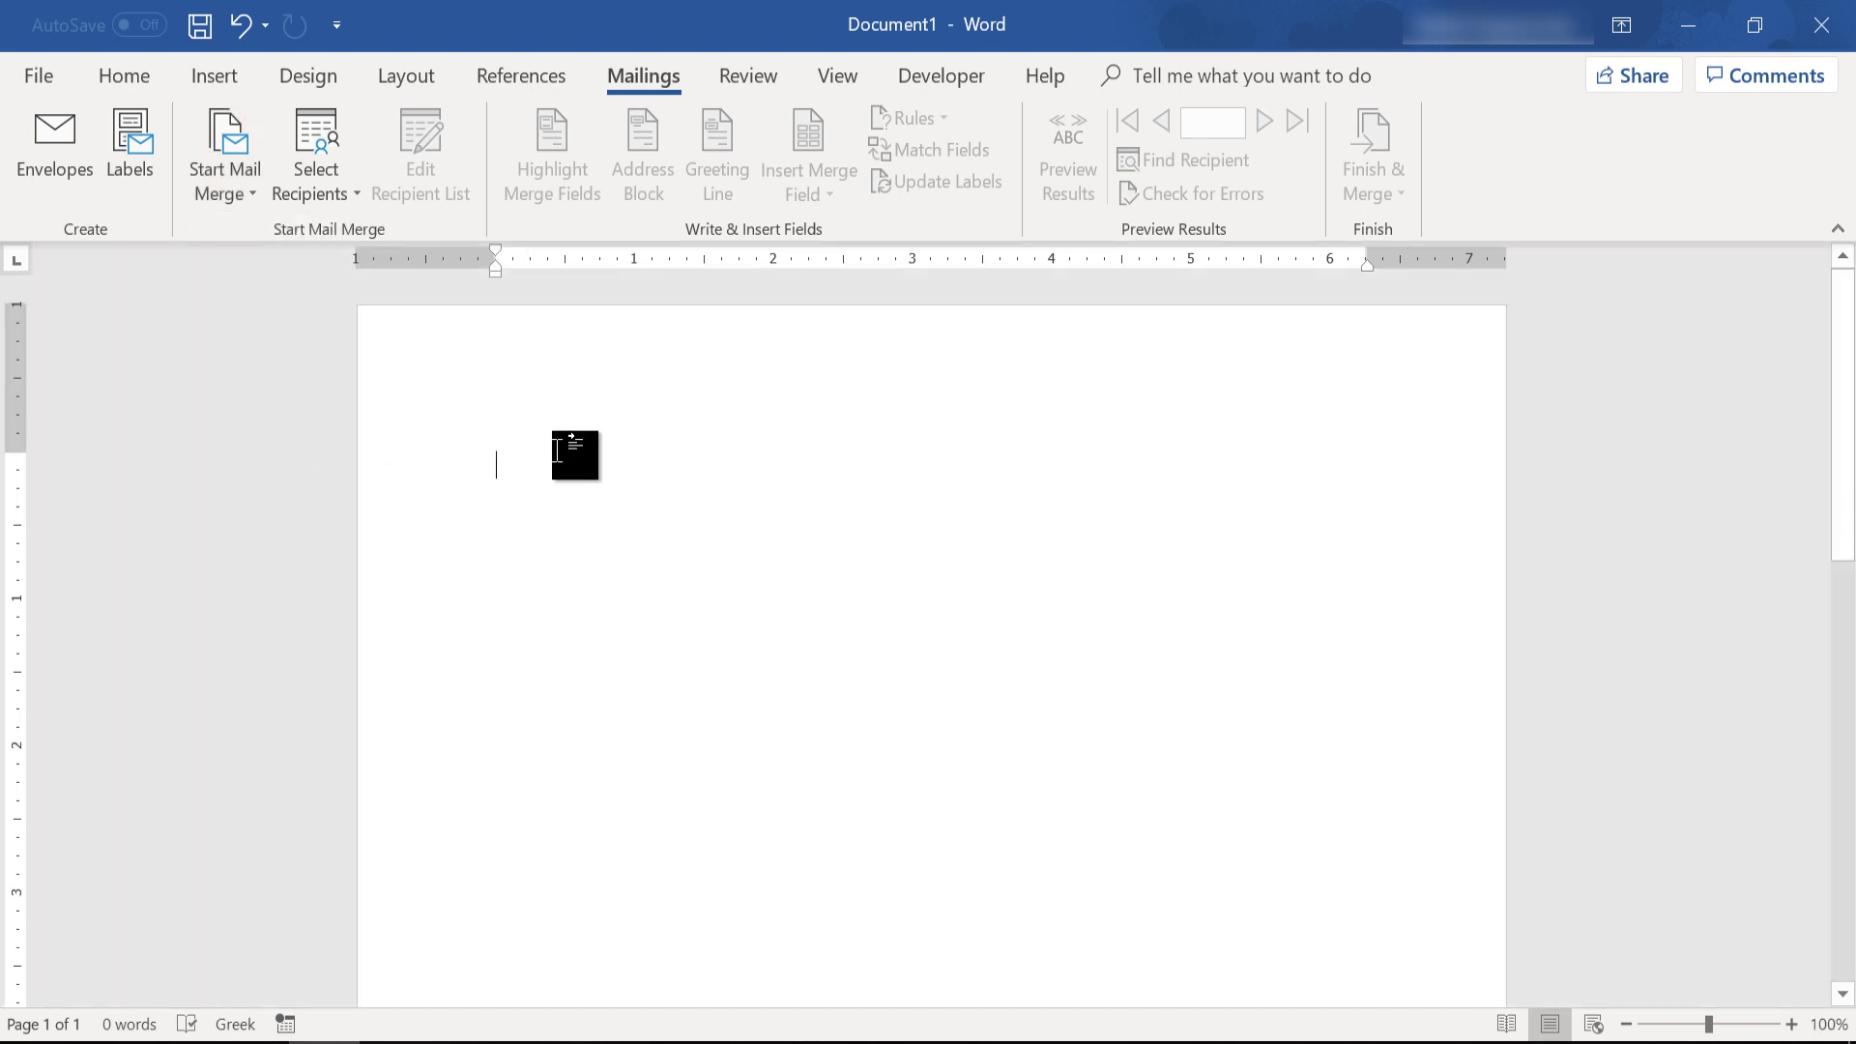
Choose invitations.xlsx as the existing recipient list file
click(299, 180)
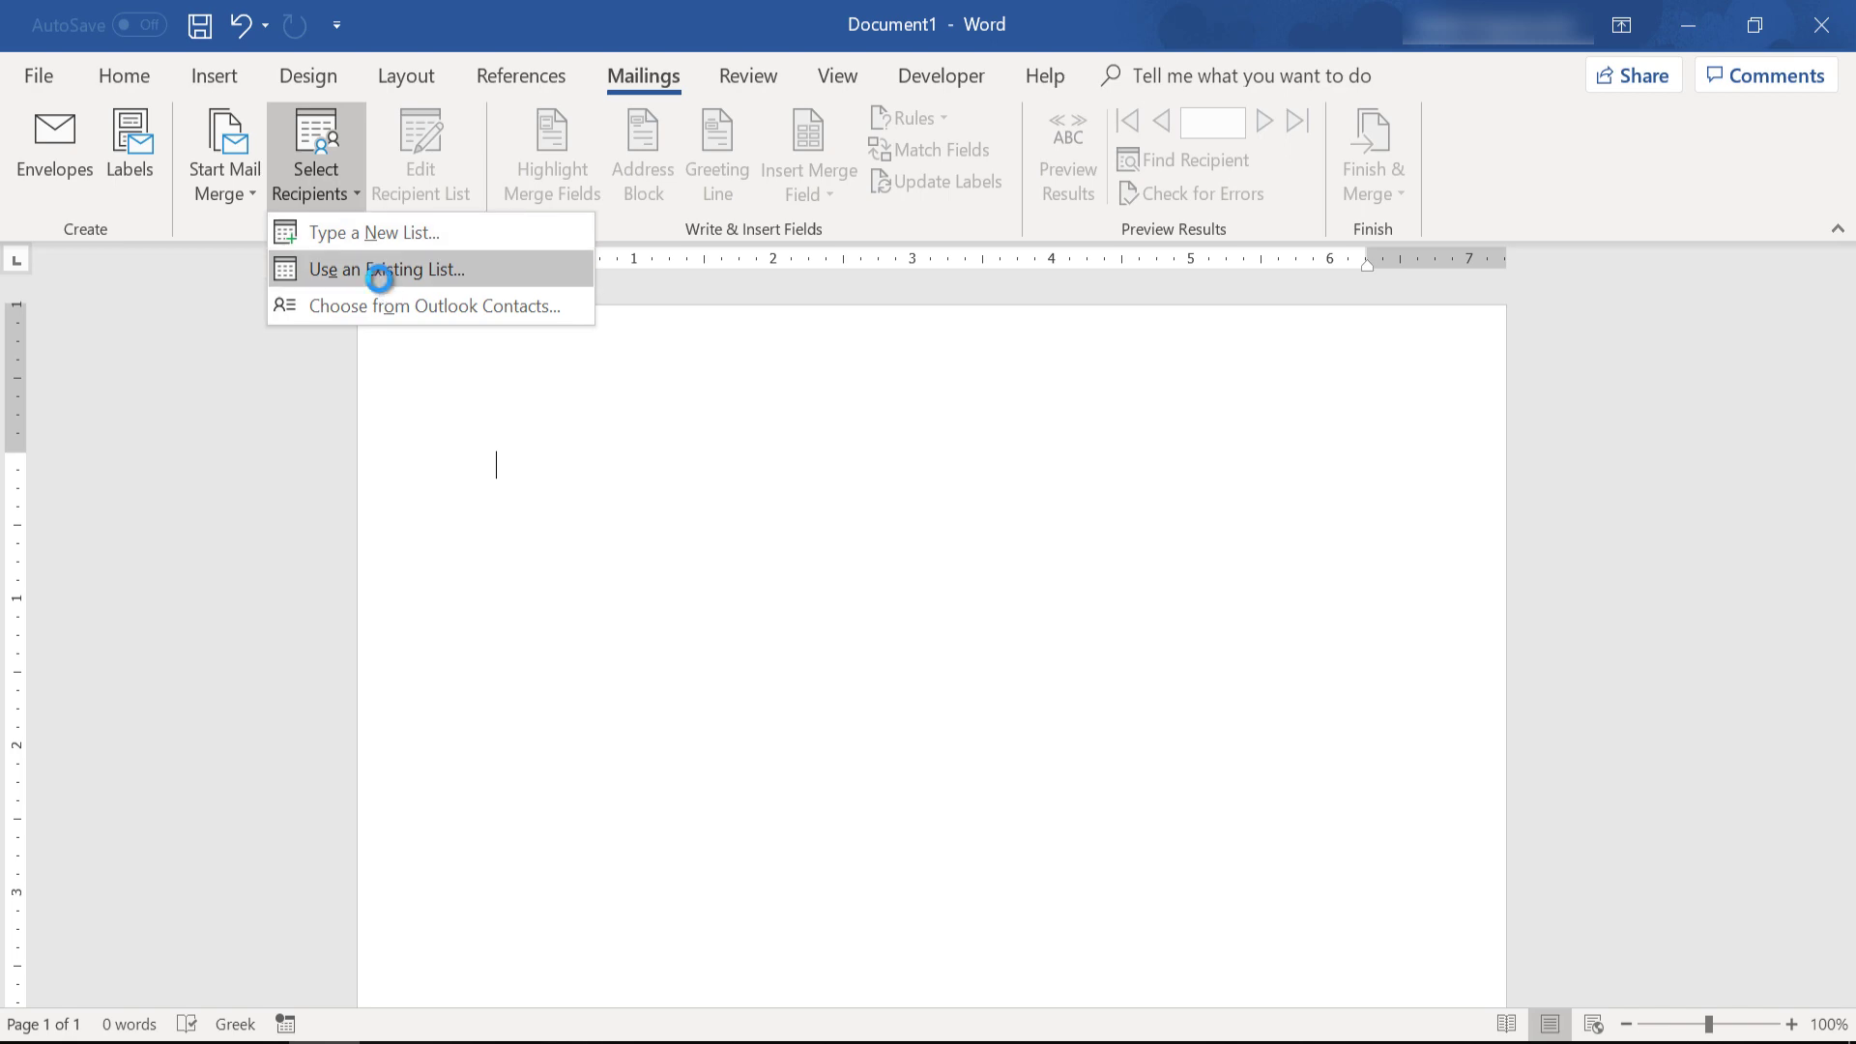
click(379, 270)
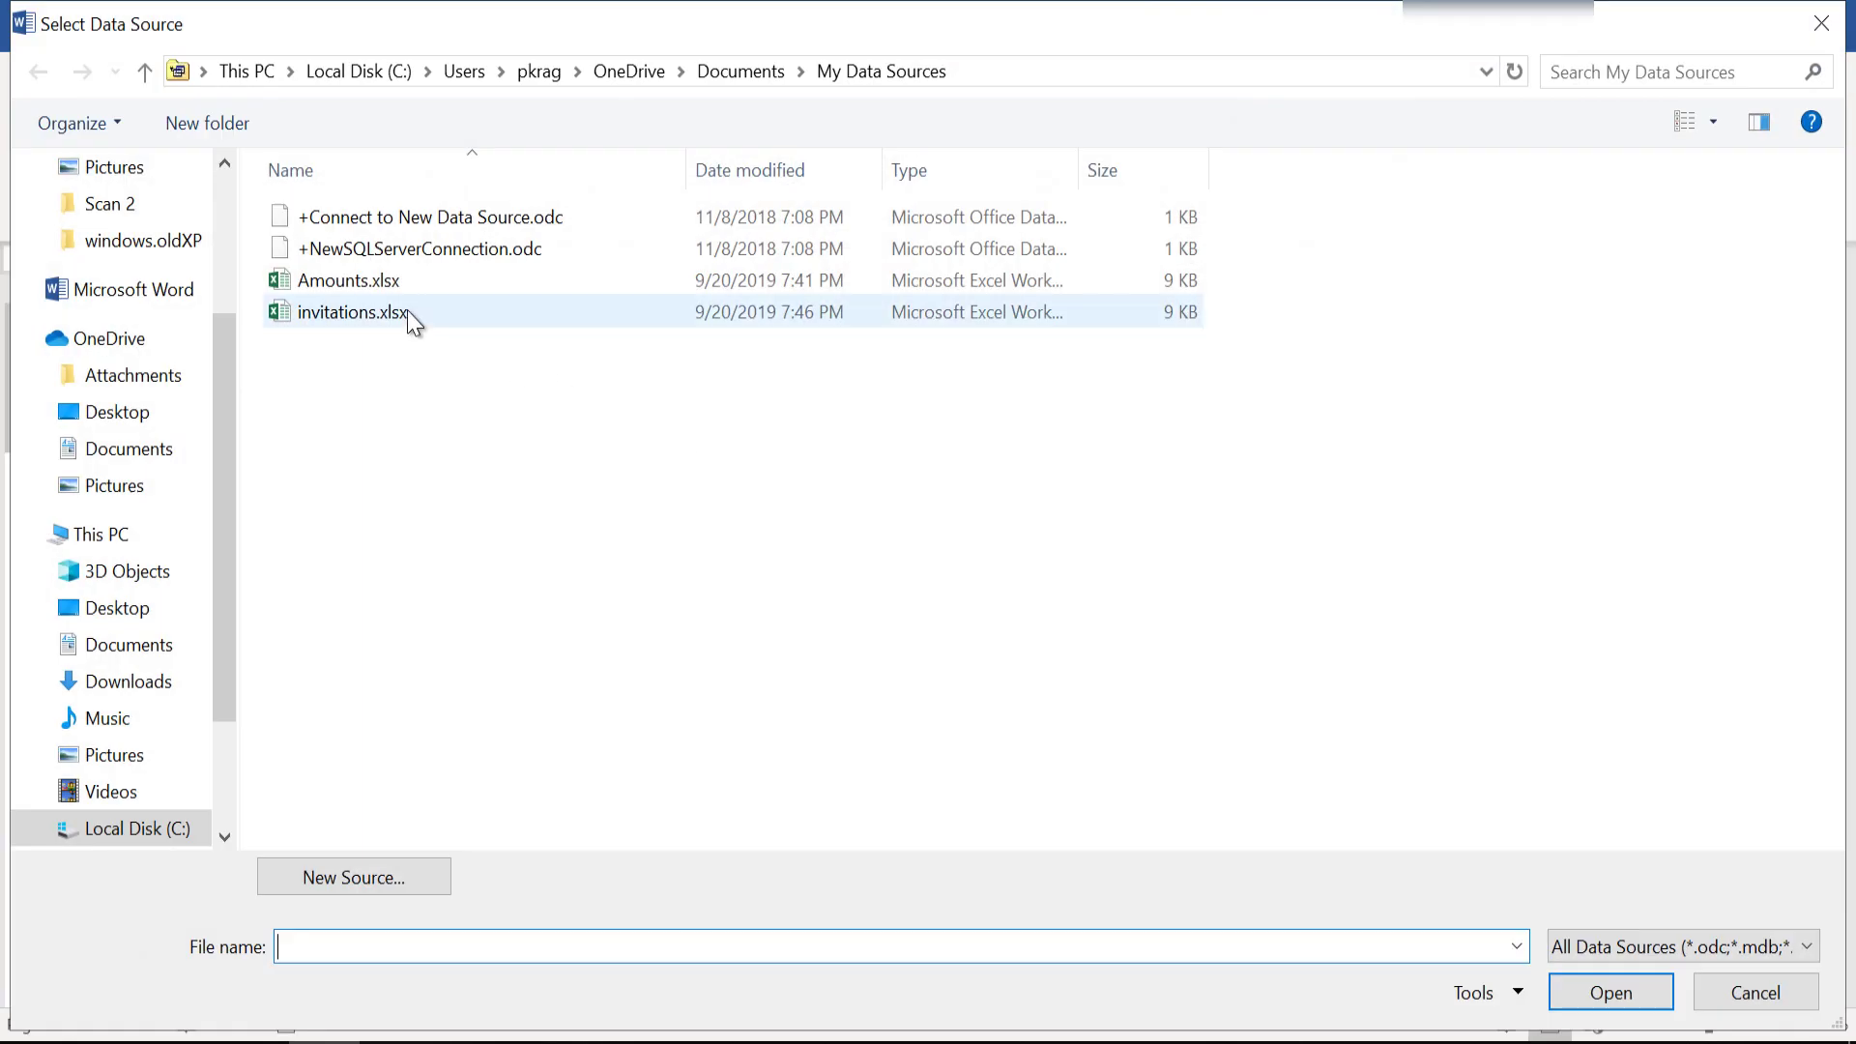
click(408, 310)
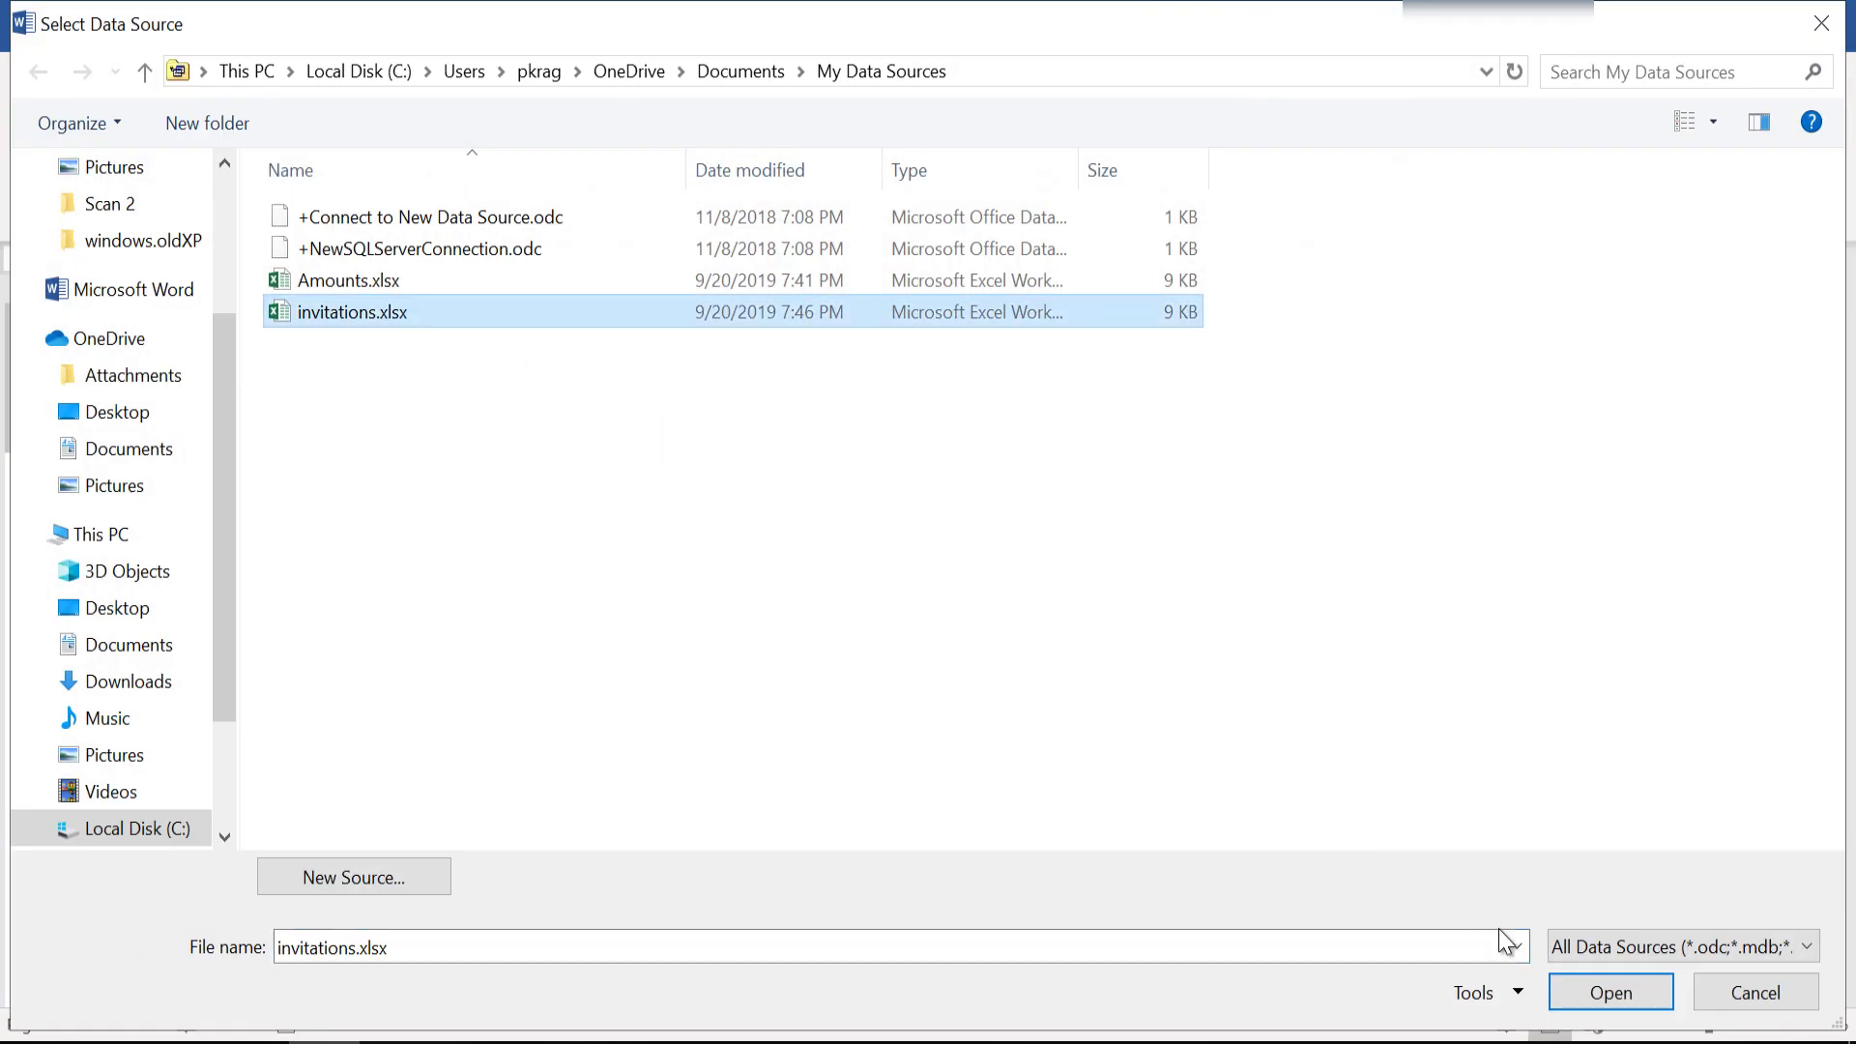
mouse_move(590, 909)
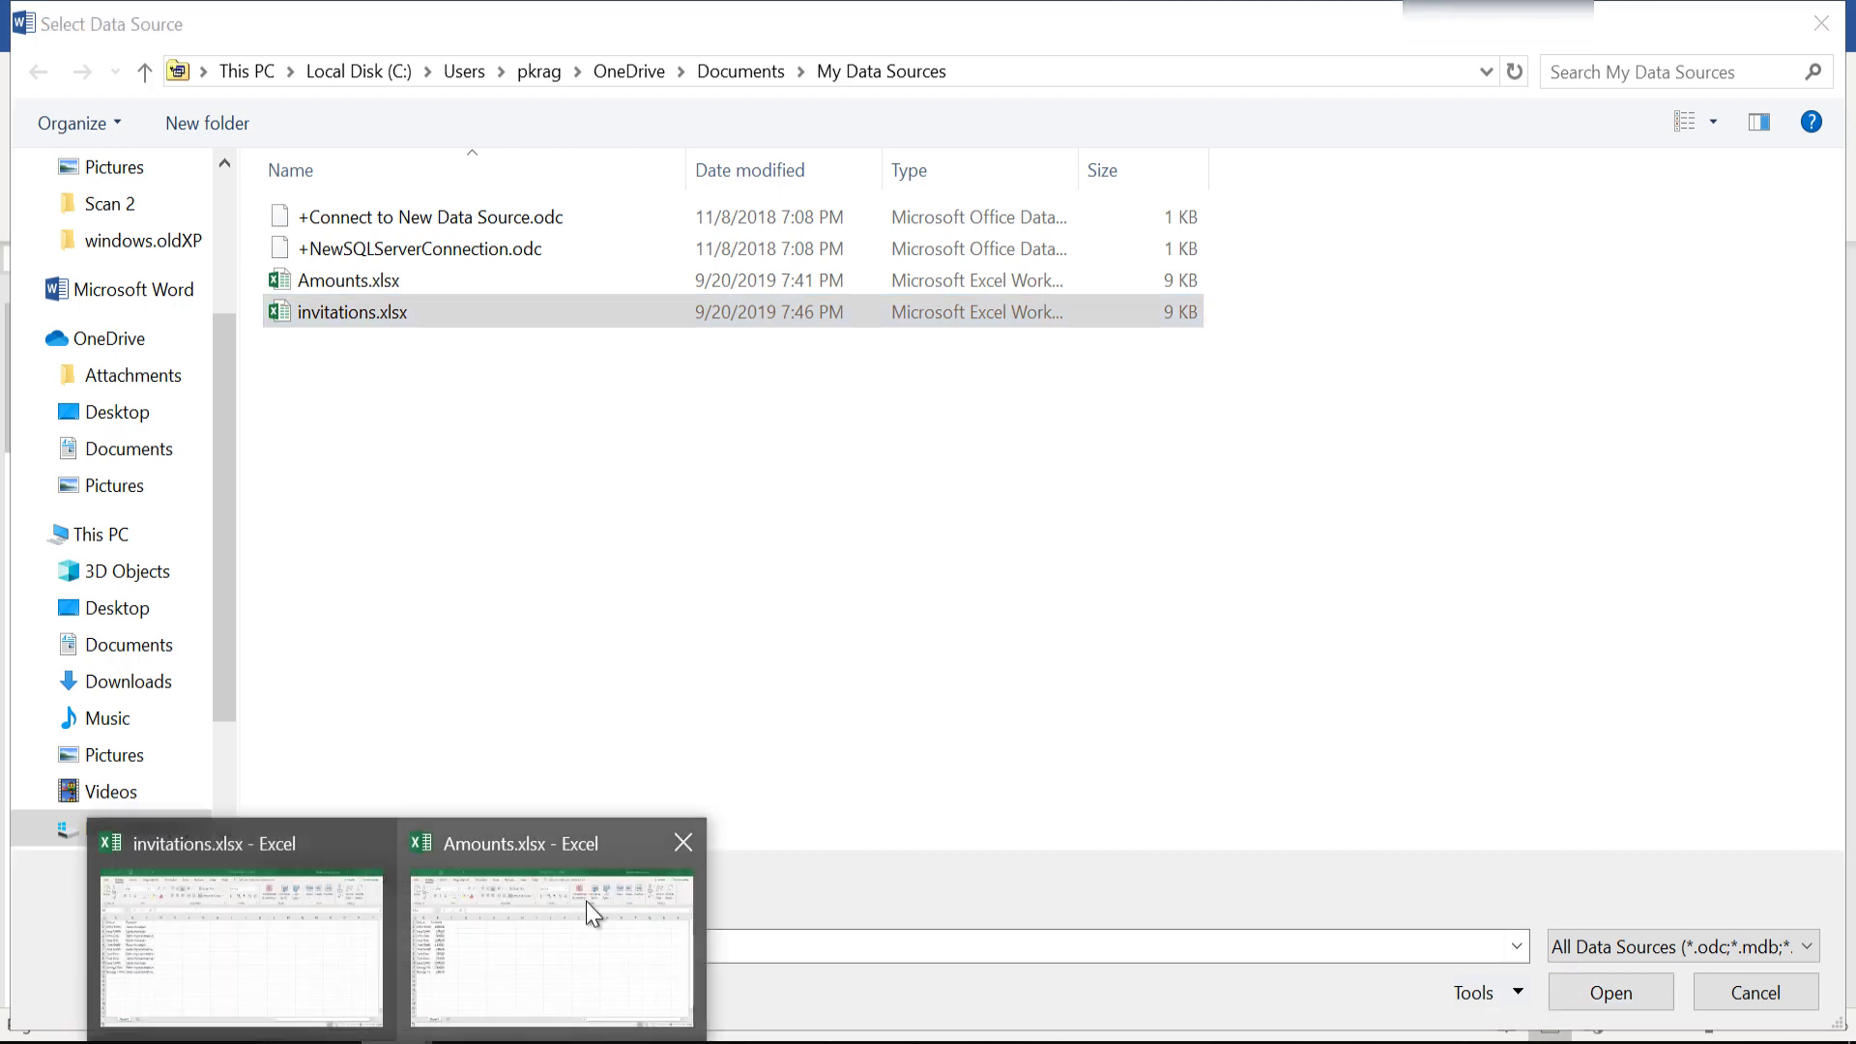
mouse_move(222, 931)
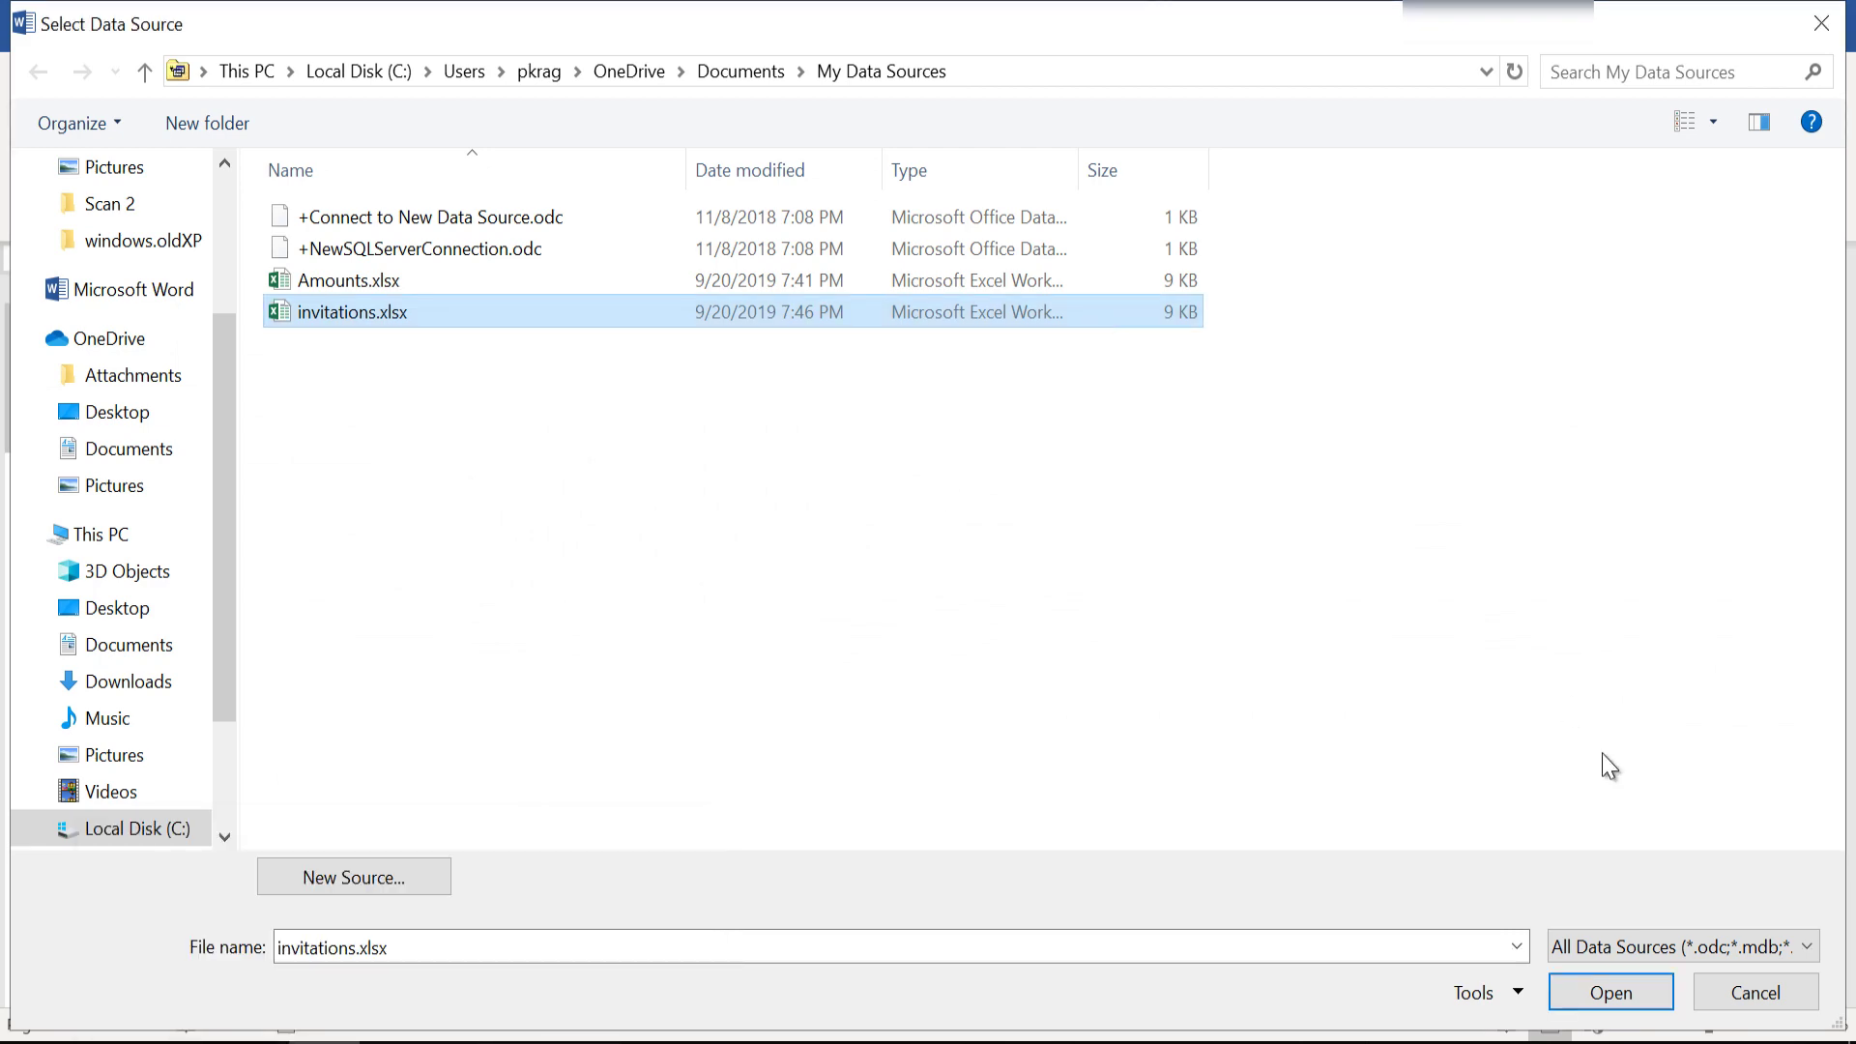
Attach Sheet1$ of invitations.xlsx and start the letter with 'Dear «Name»'
click(1597, 996)
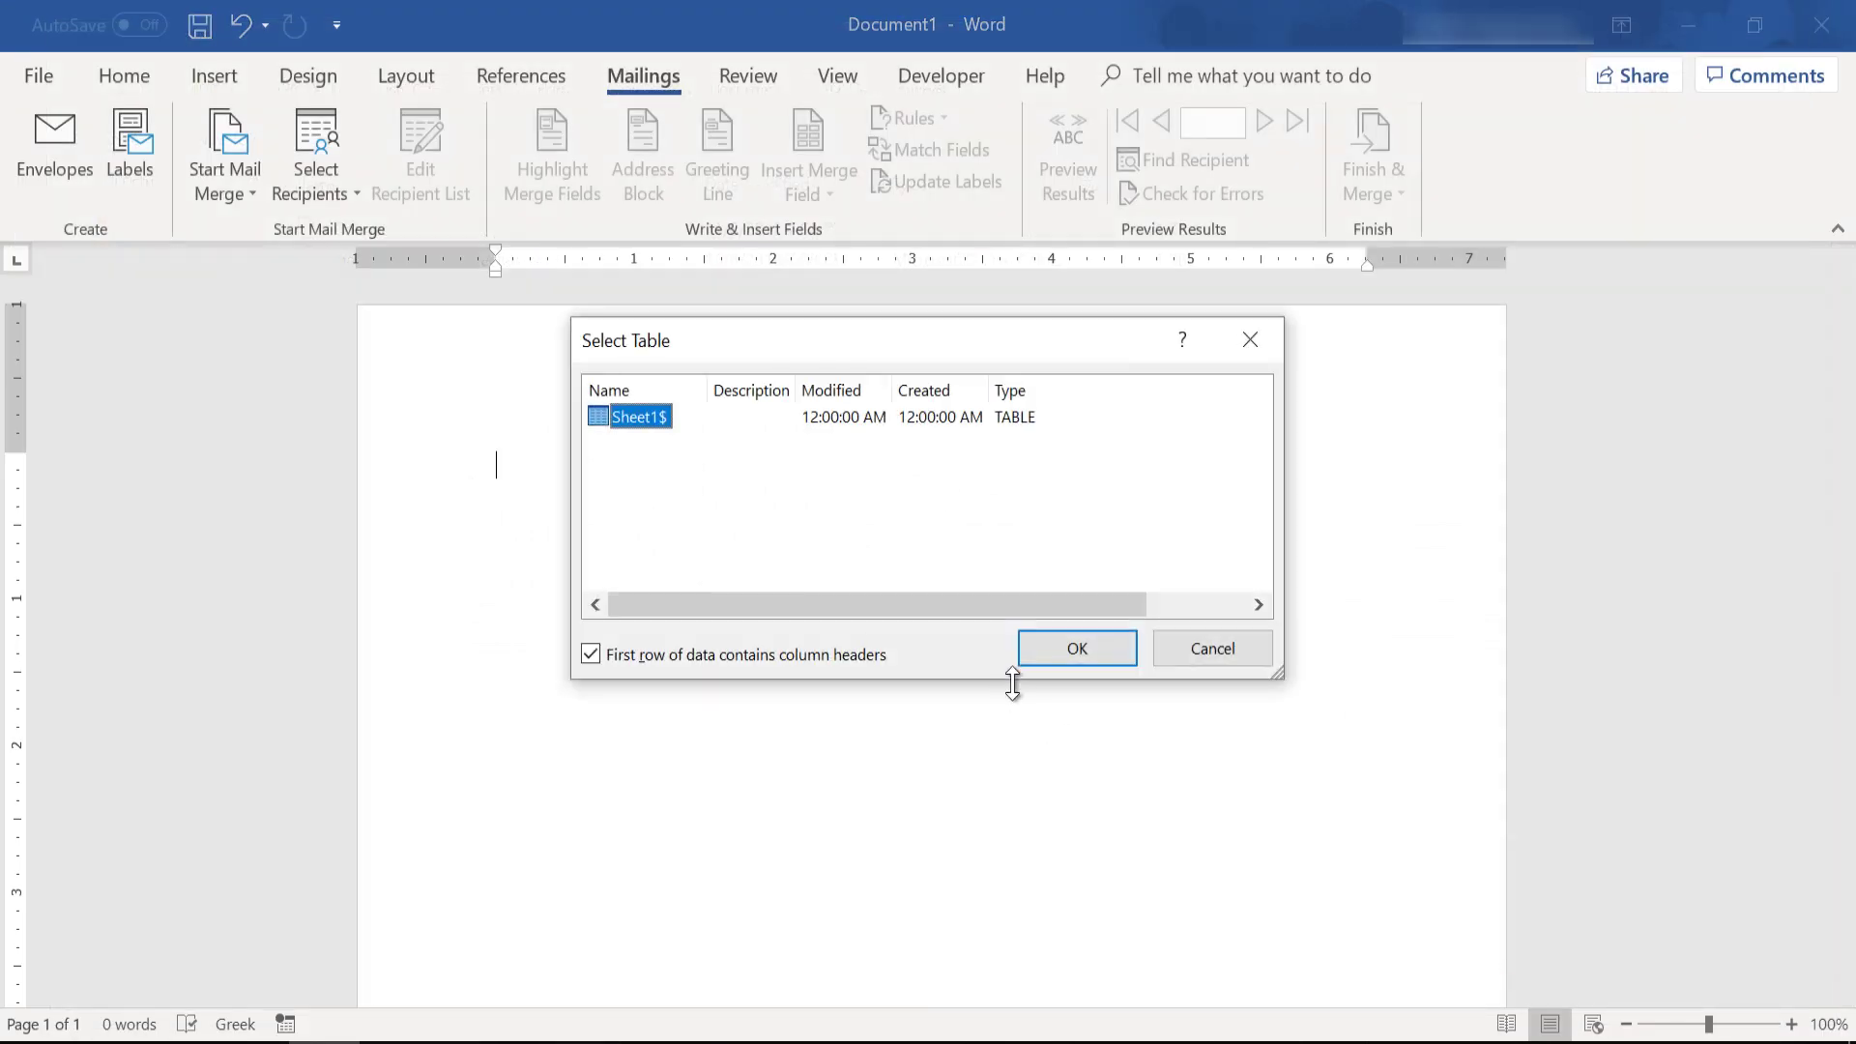
click(1059, 653)
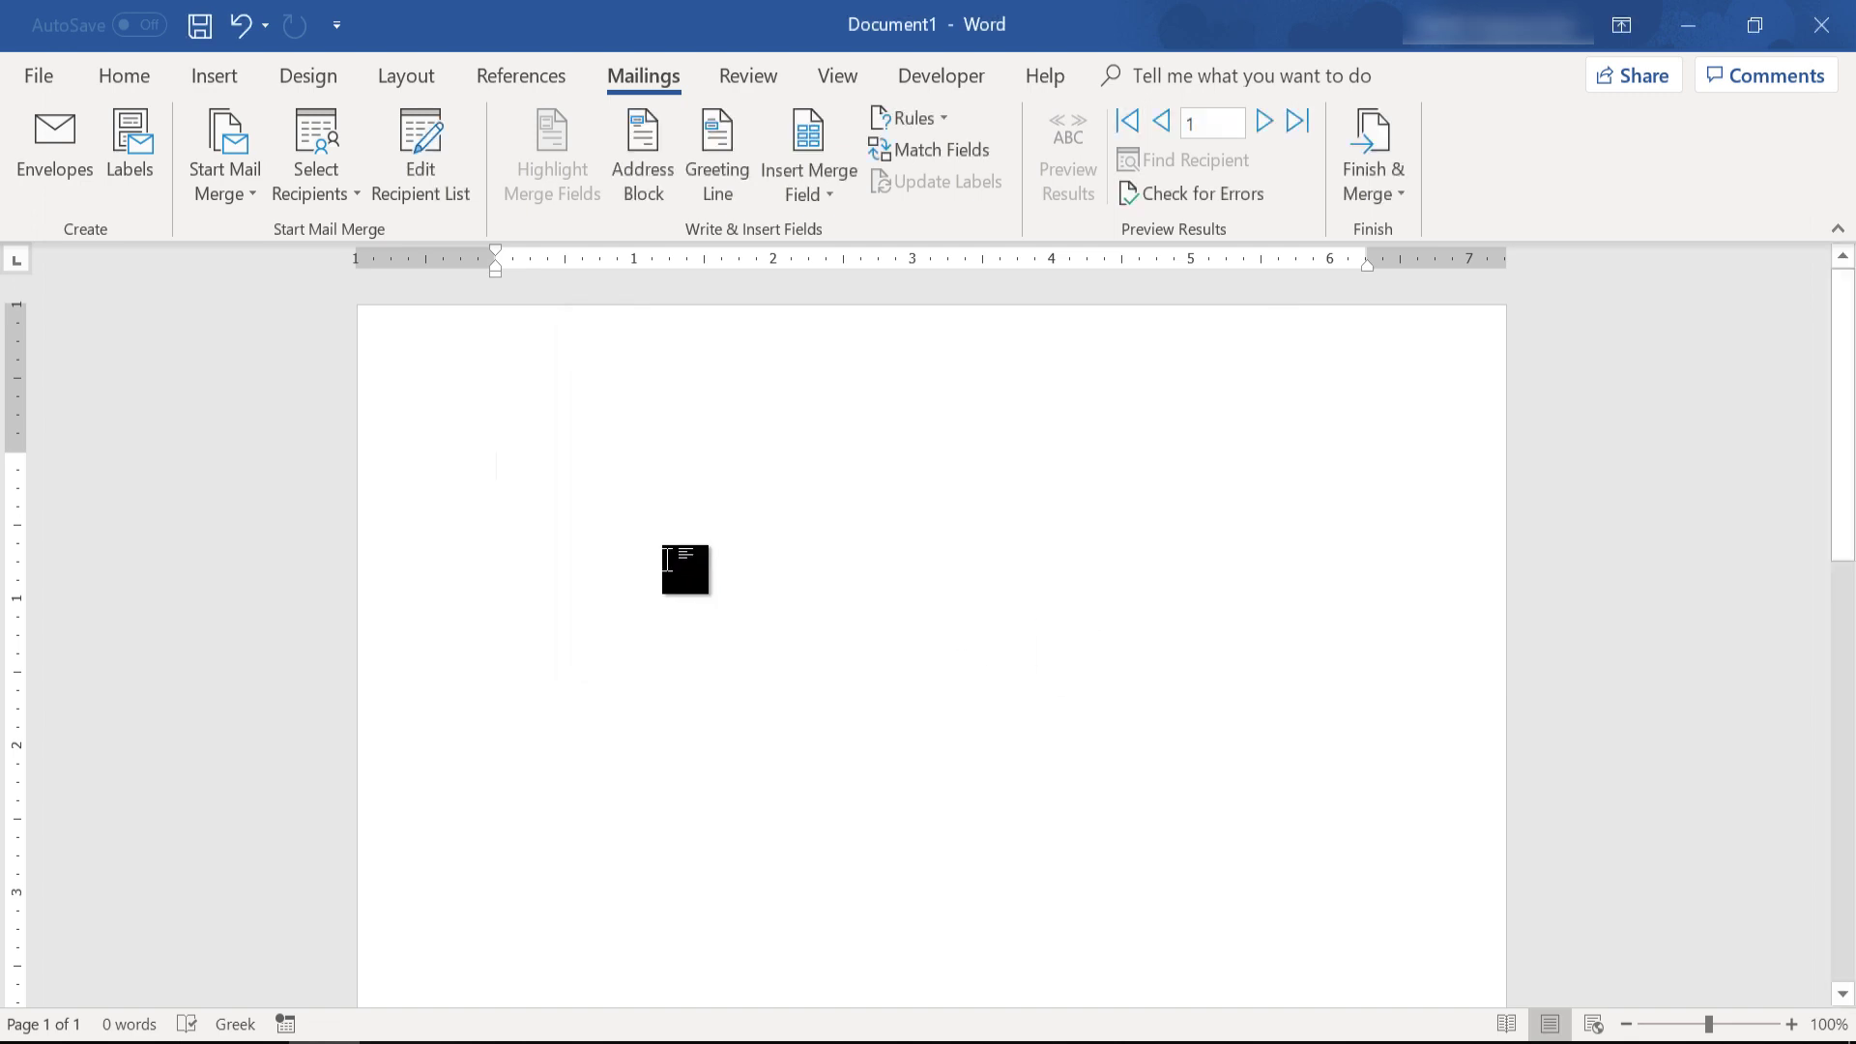
text(Dear)
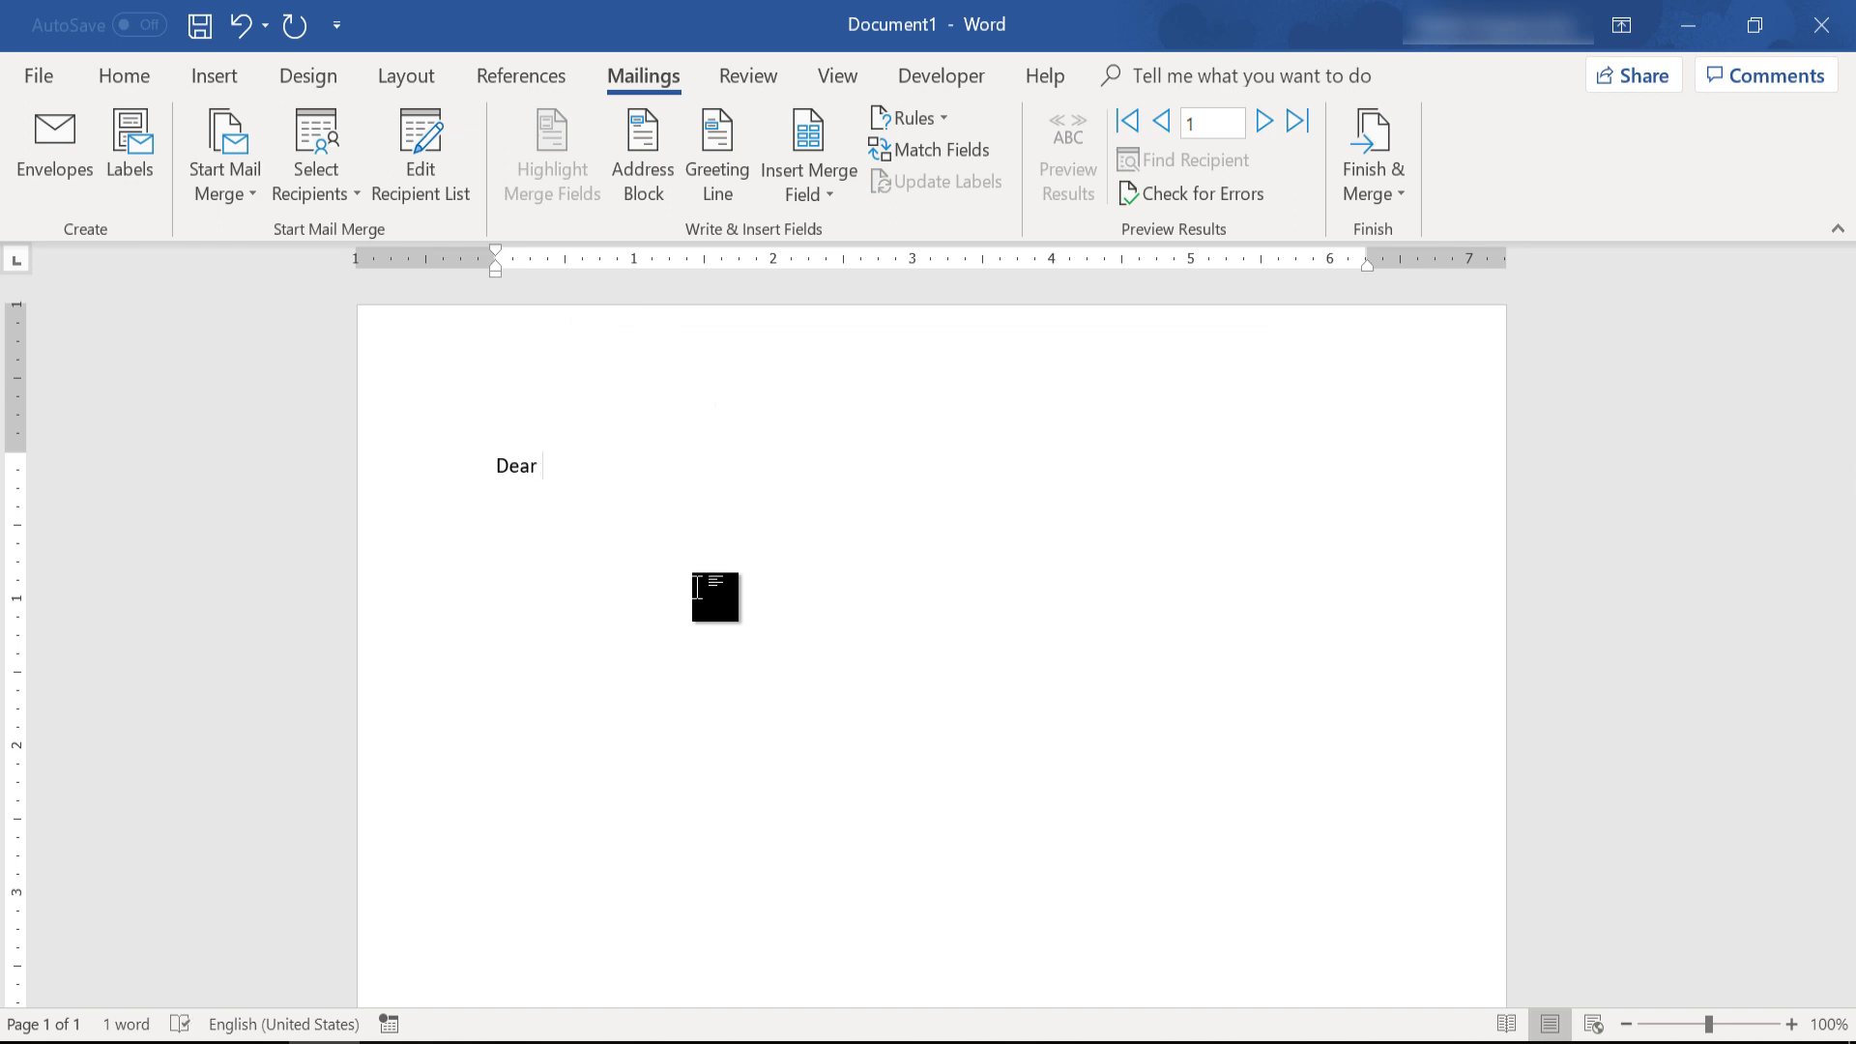
click(835, 197)
click(843, 230)
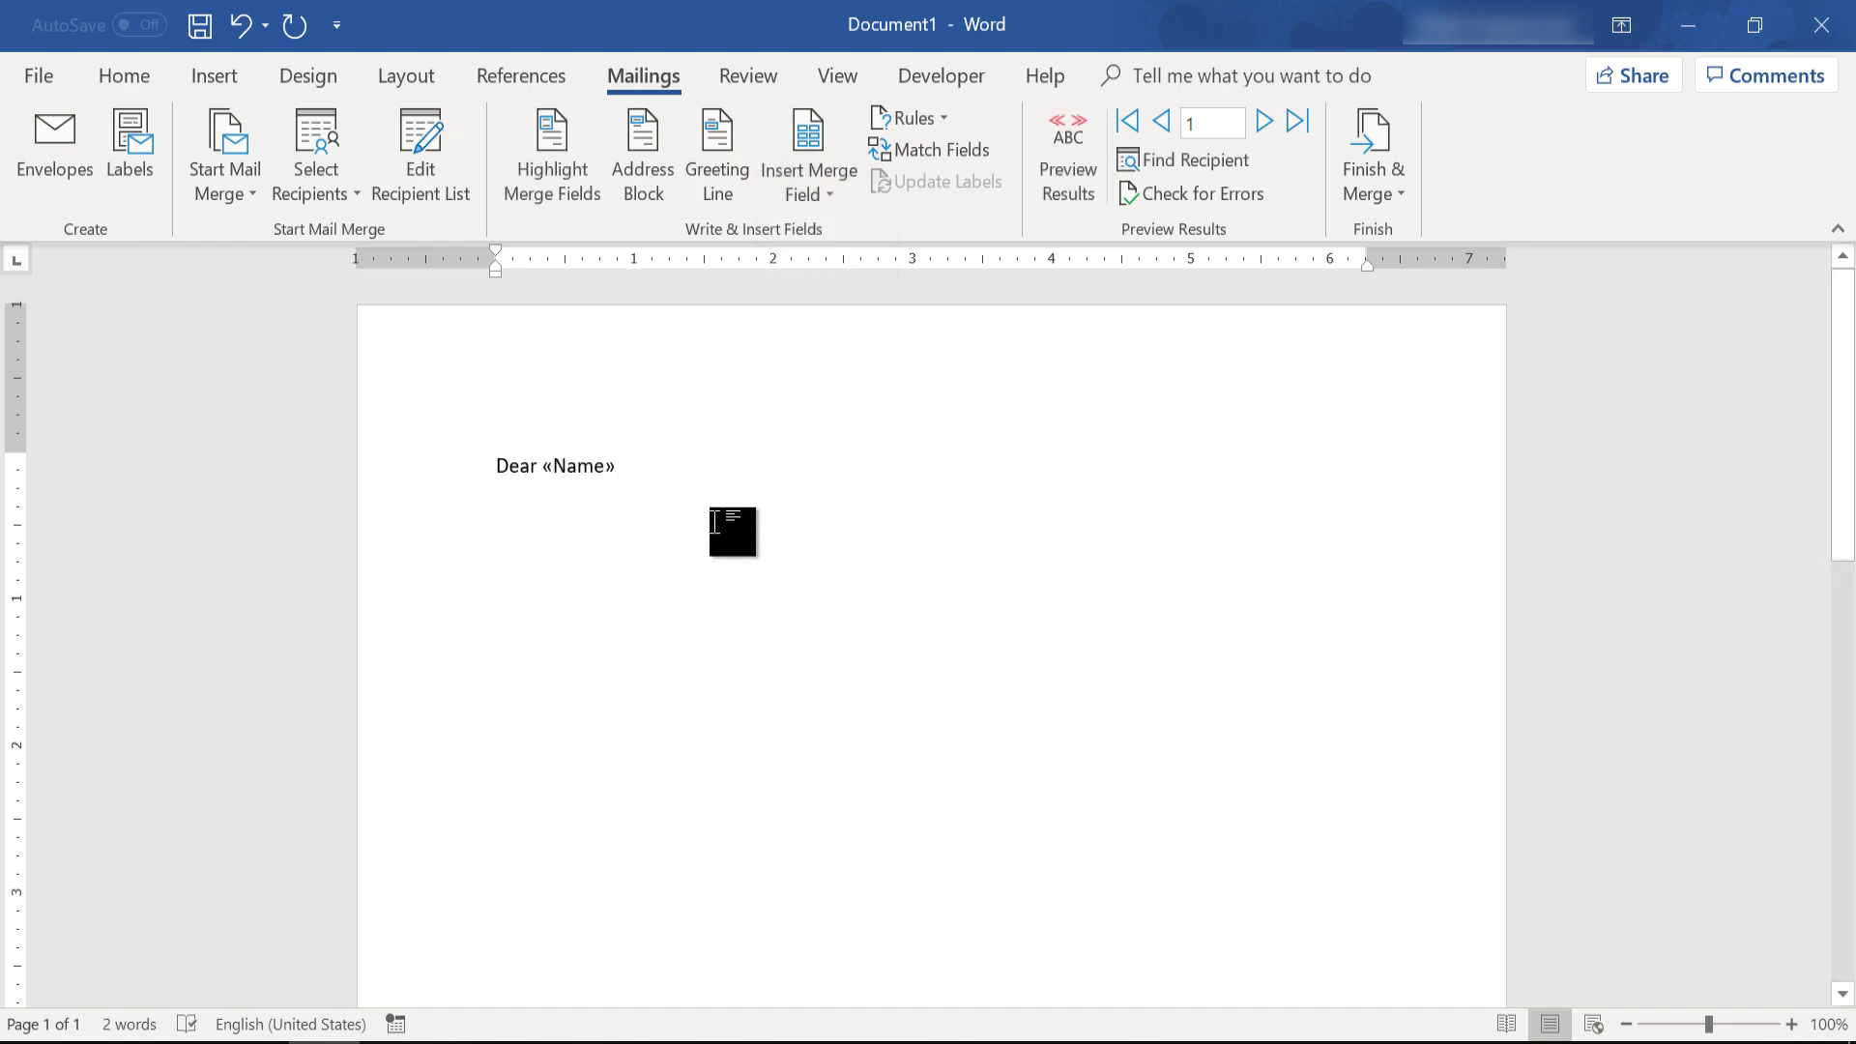
Continue with '. We would like to invite you to our company's managers meeting on Sumday.'
text(. We wi)
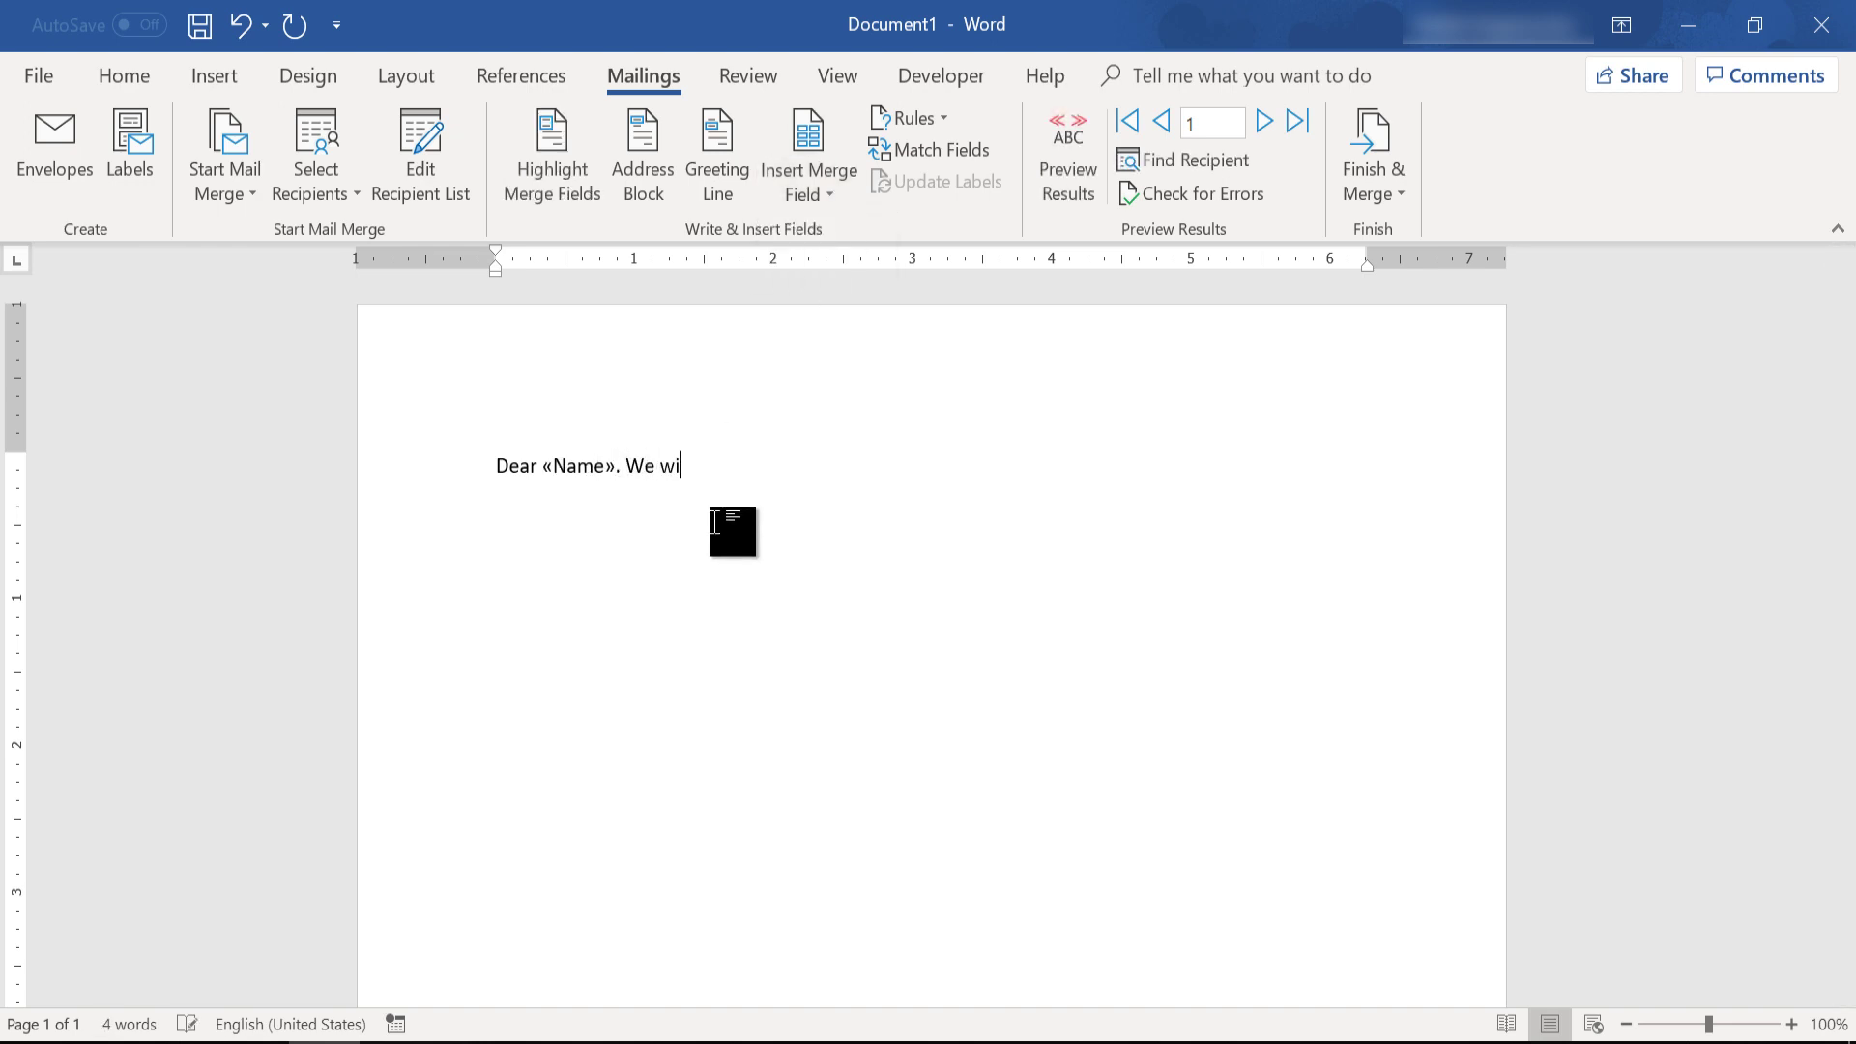
key(BackSpace)
text(ould lik)
text(e type)
key(BackSpace)
key(BackSpace)
key(BackSpace)
text(o invite you to our )
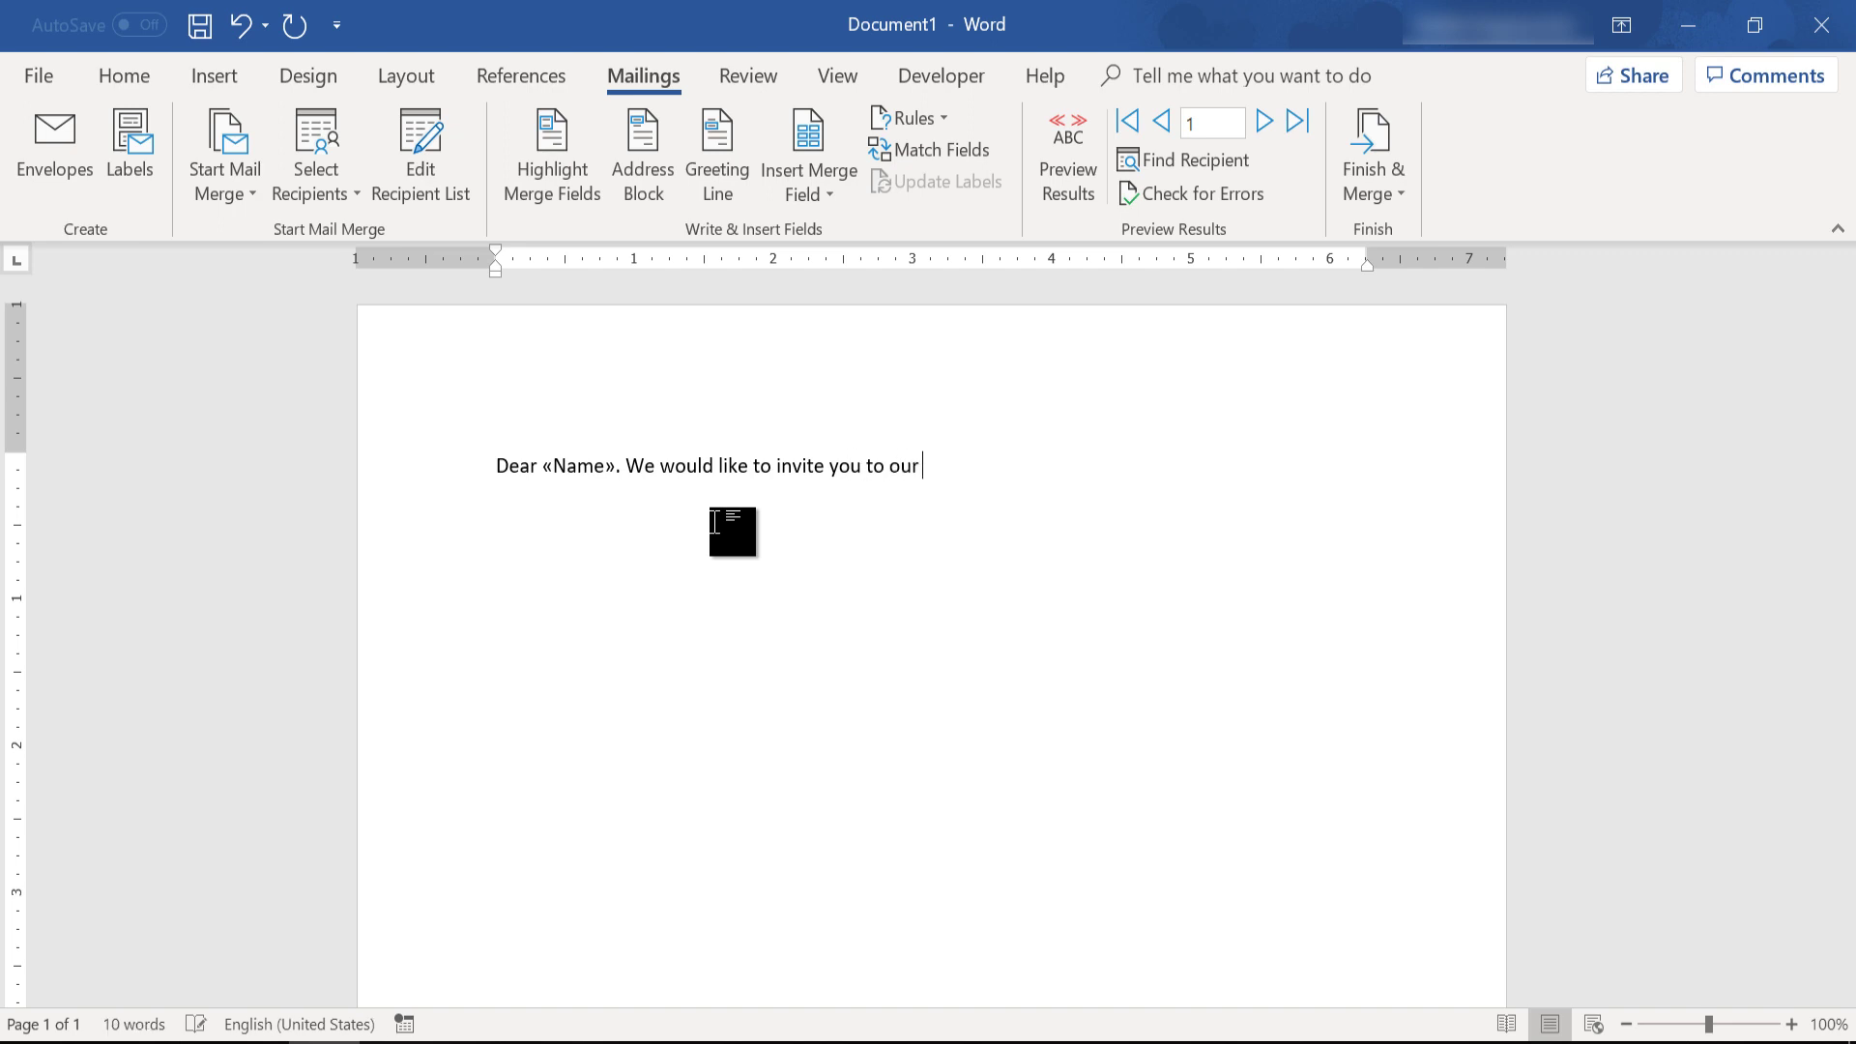
text(company's manage)
text(r)
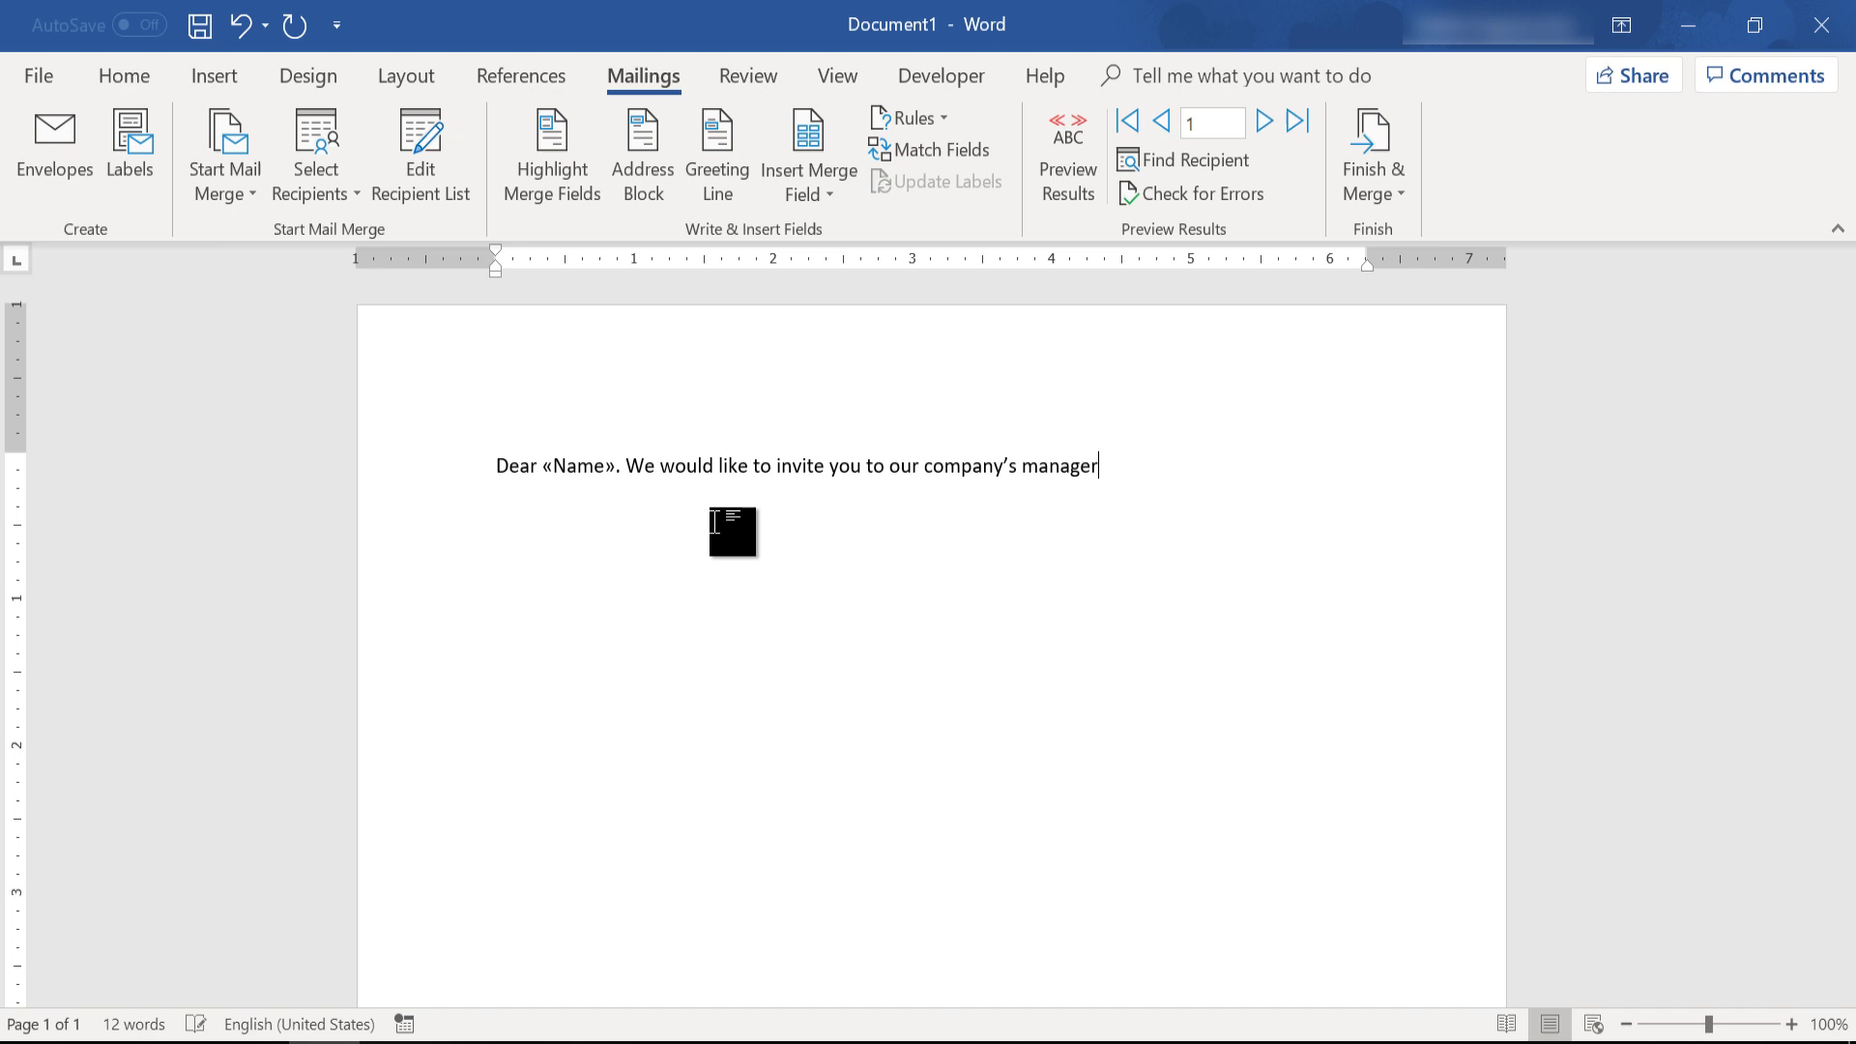
text(s meeting on Sumday.)
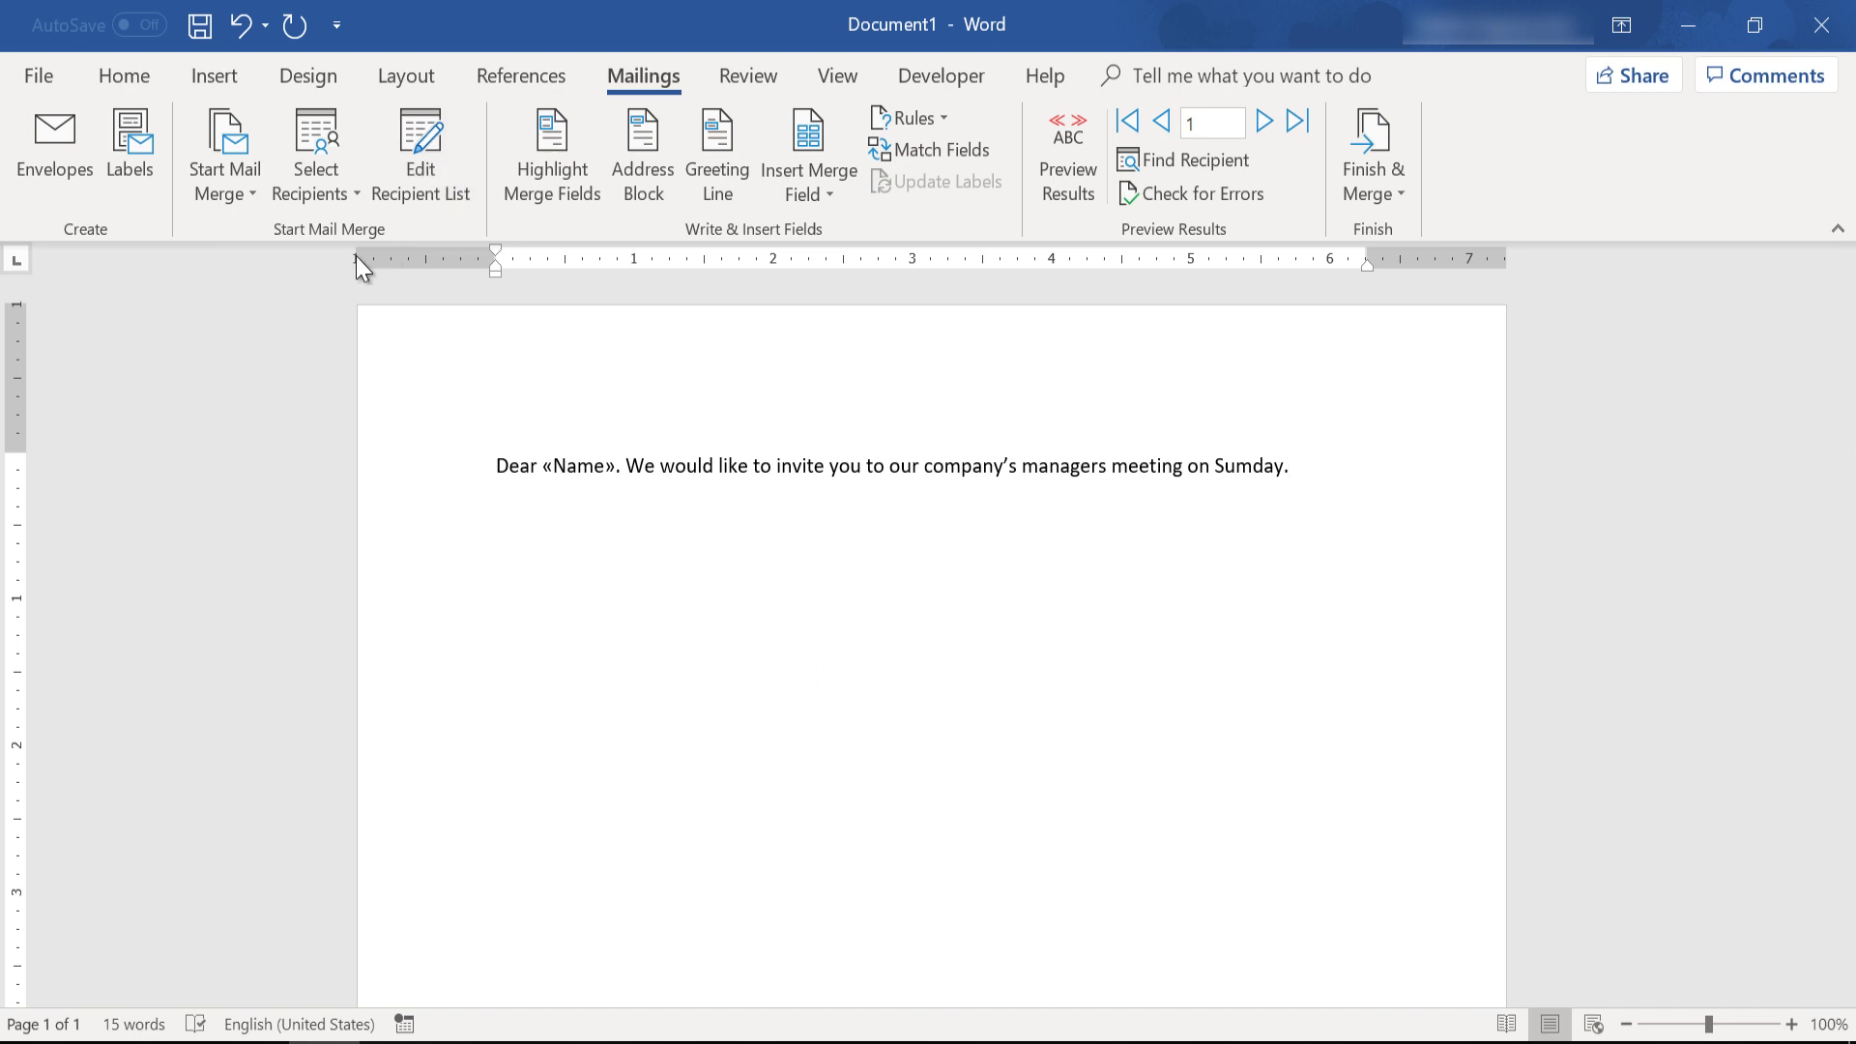
Filter the invitations.xlsx recipients to Position equal to 'Store manager'
click(403, 189)
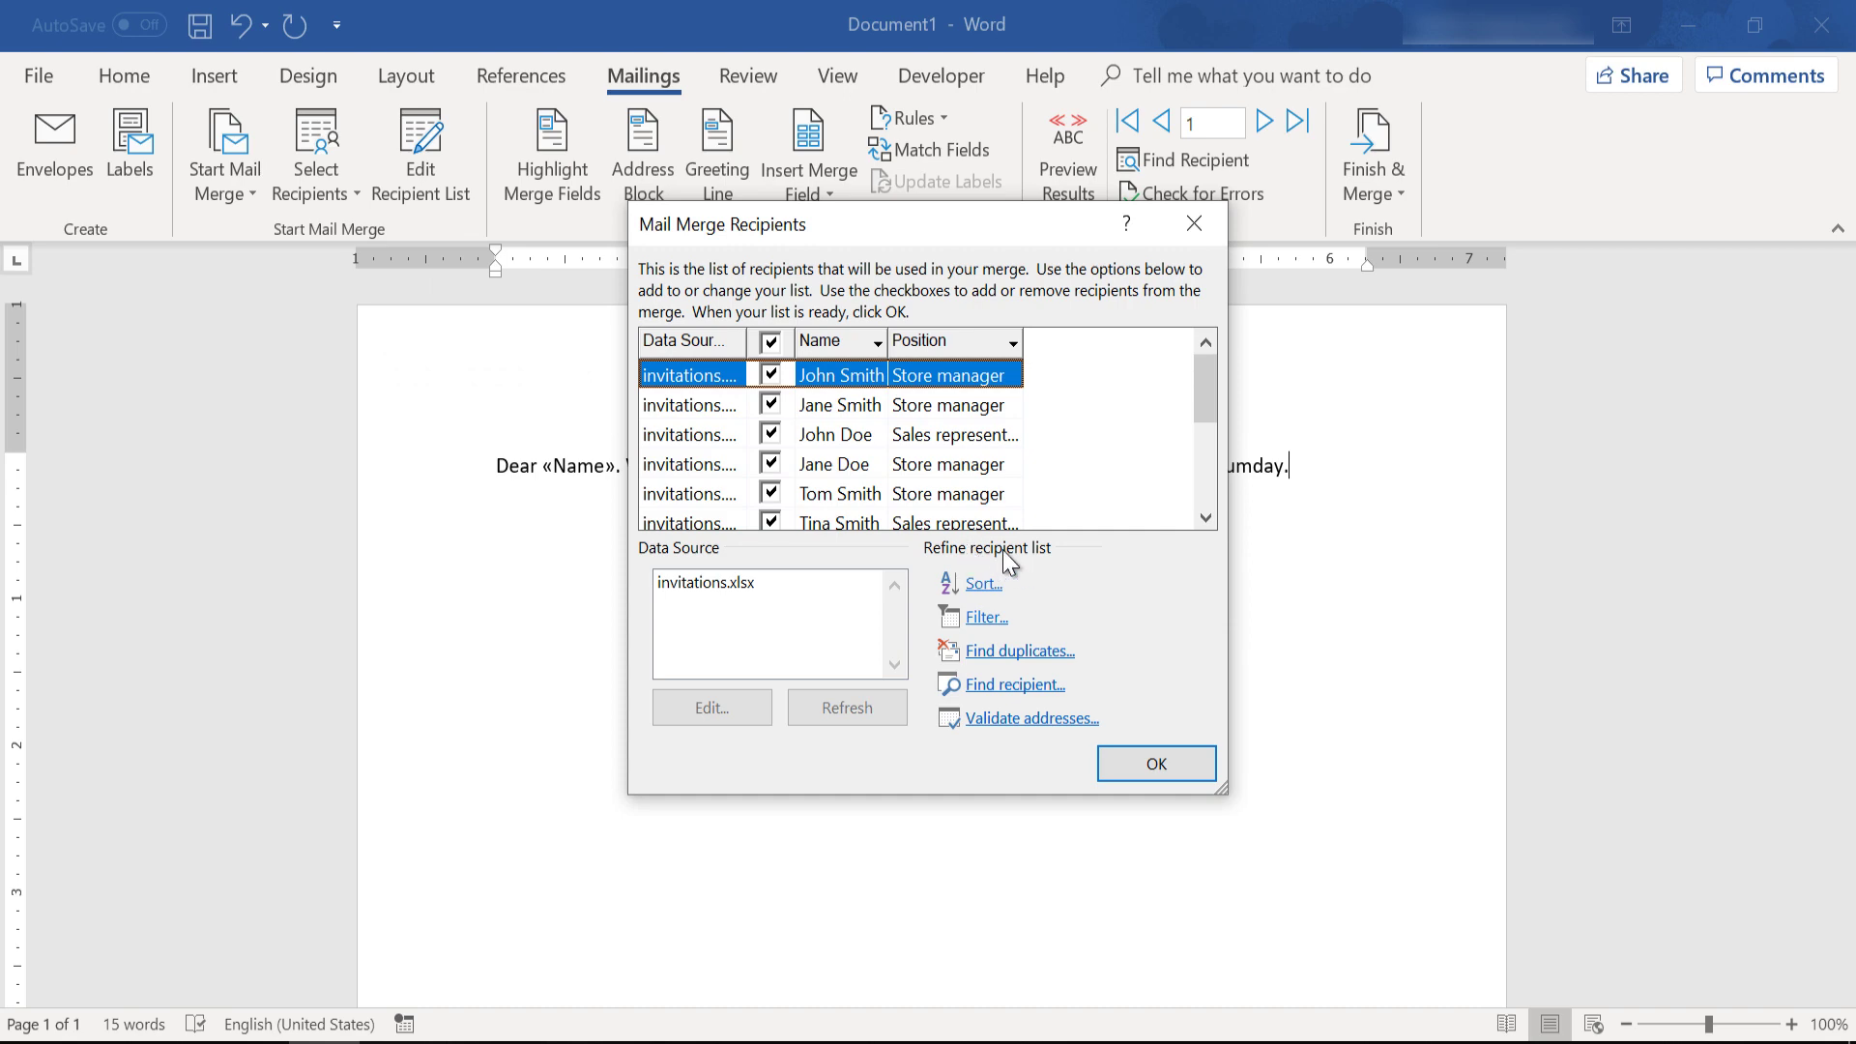
click(975, 624)
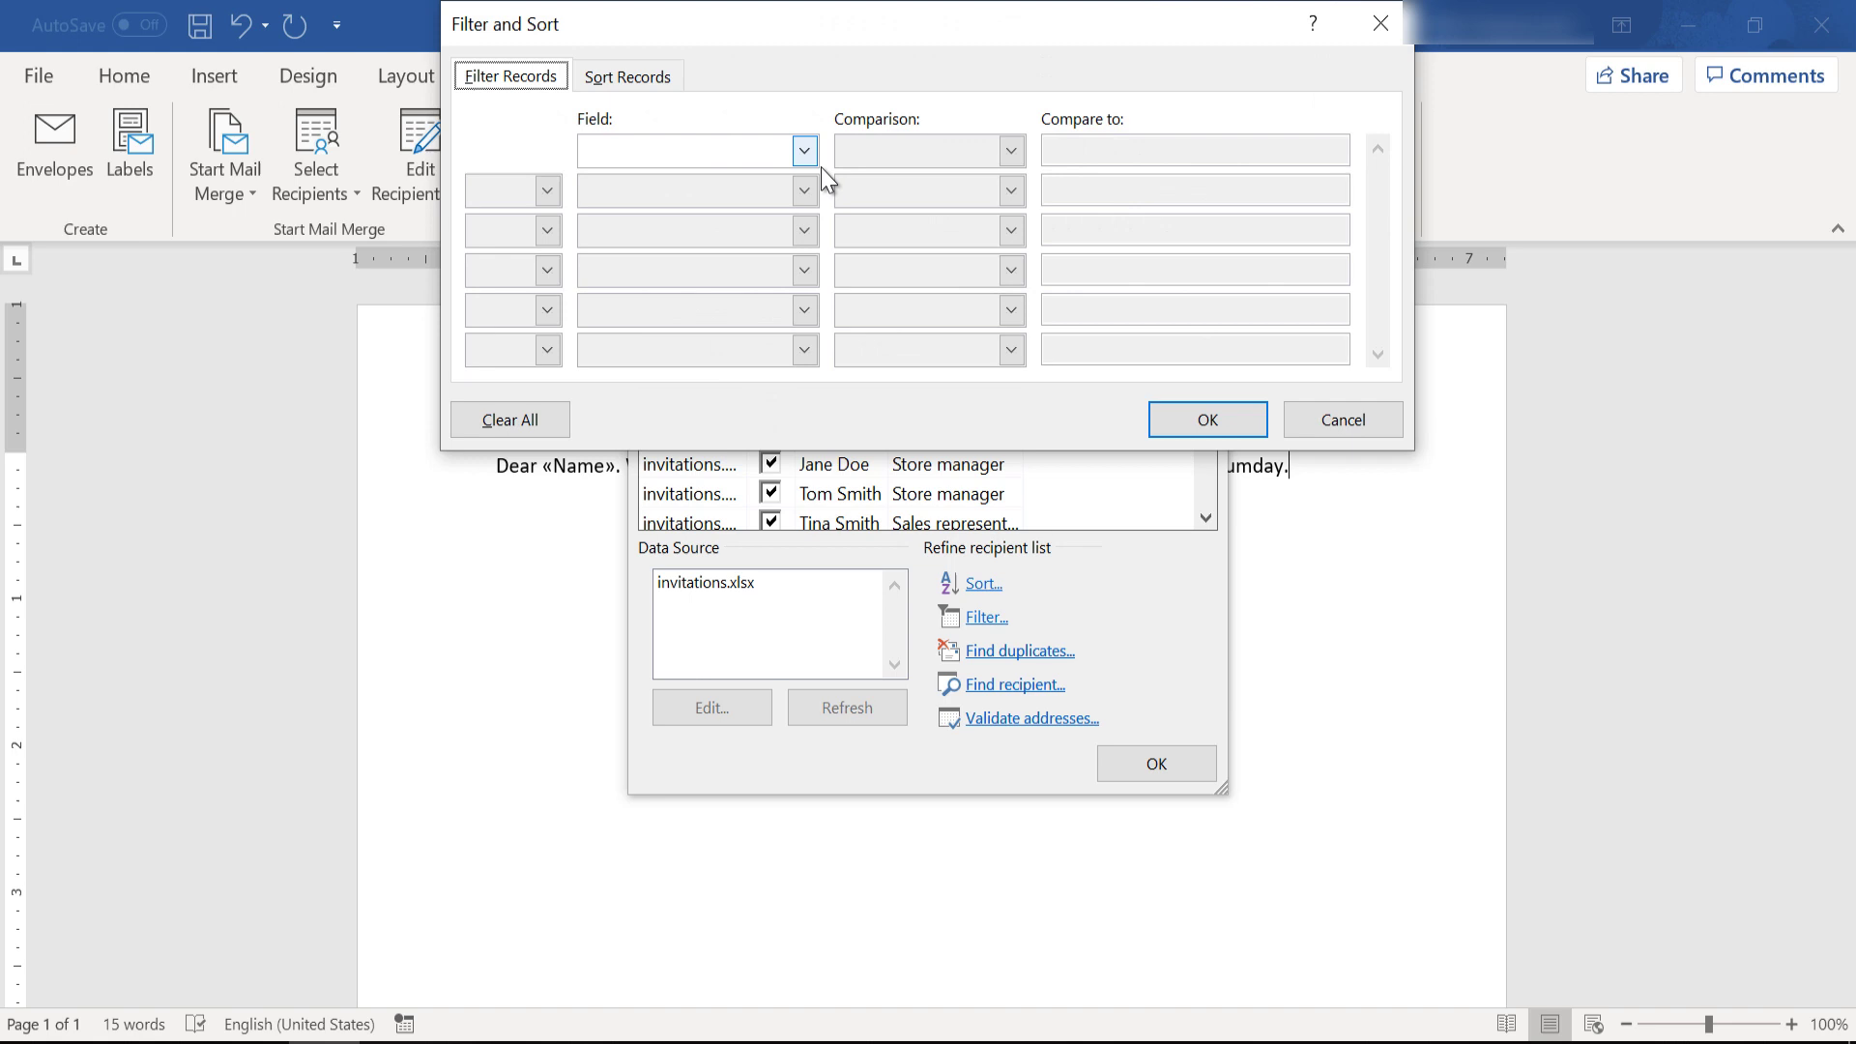
click(805, 152)
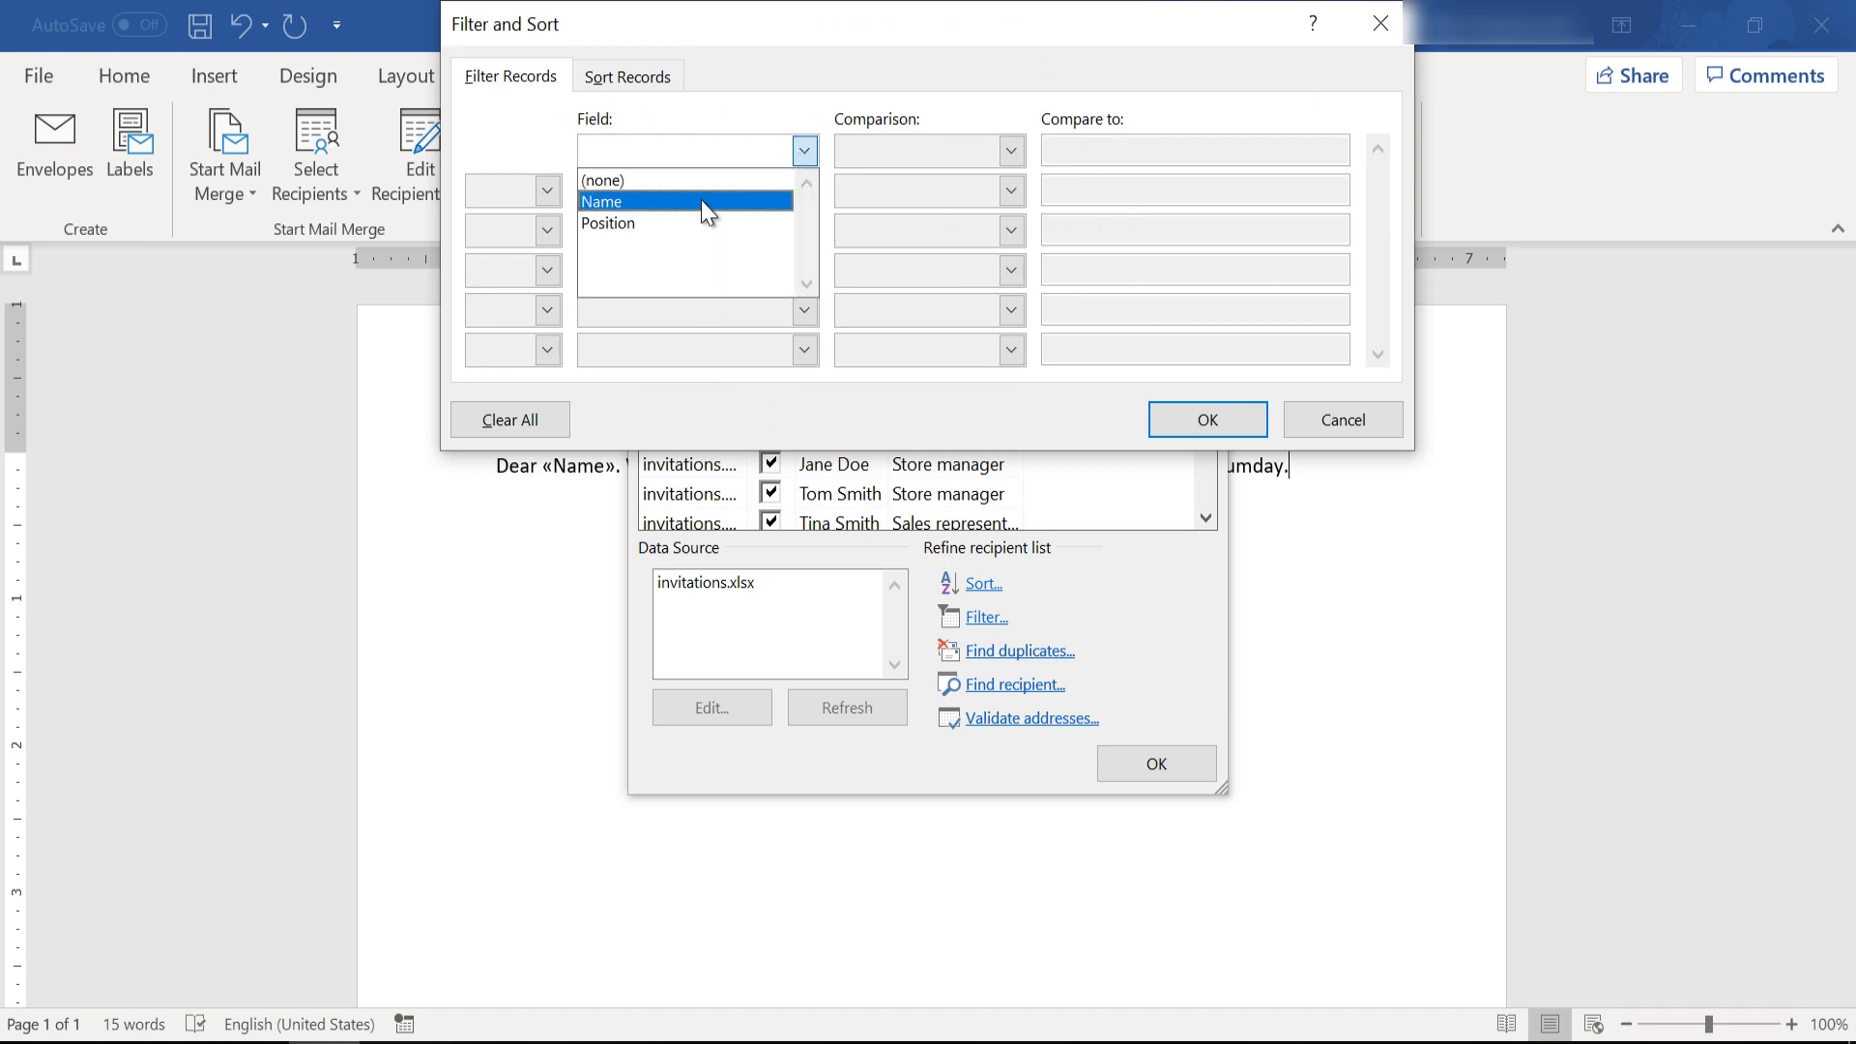
click(704, 223)
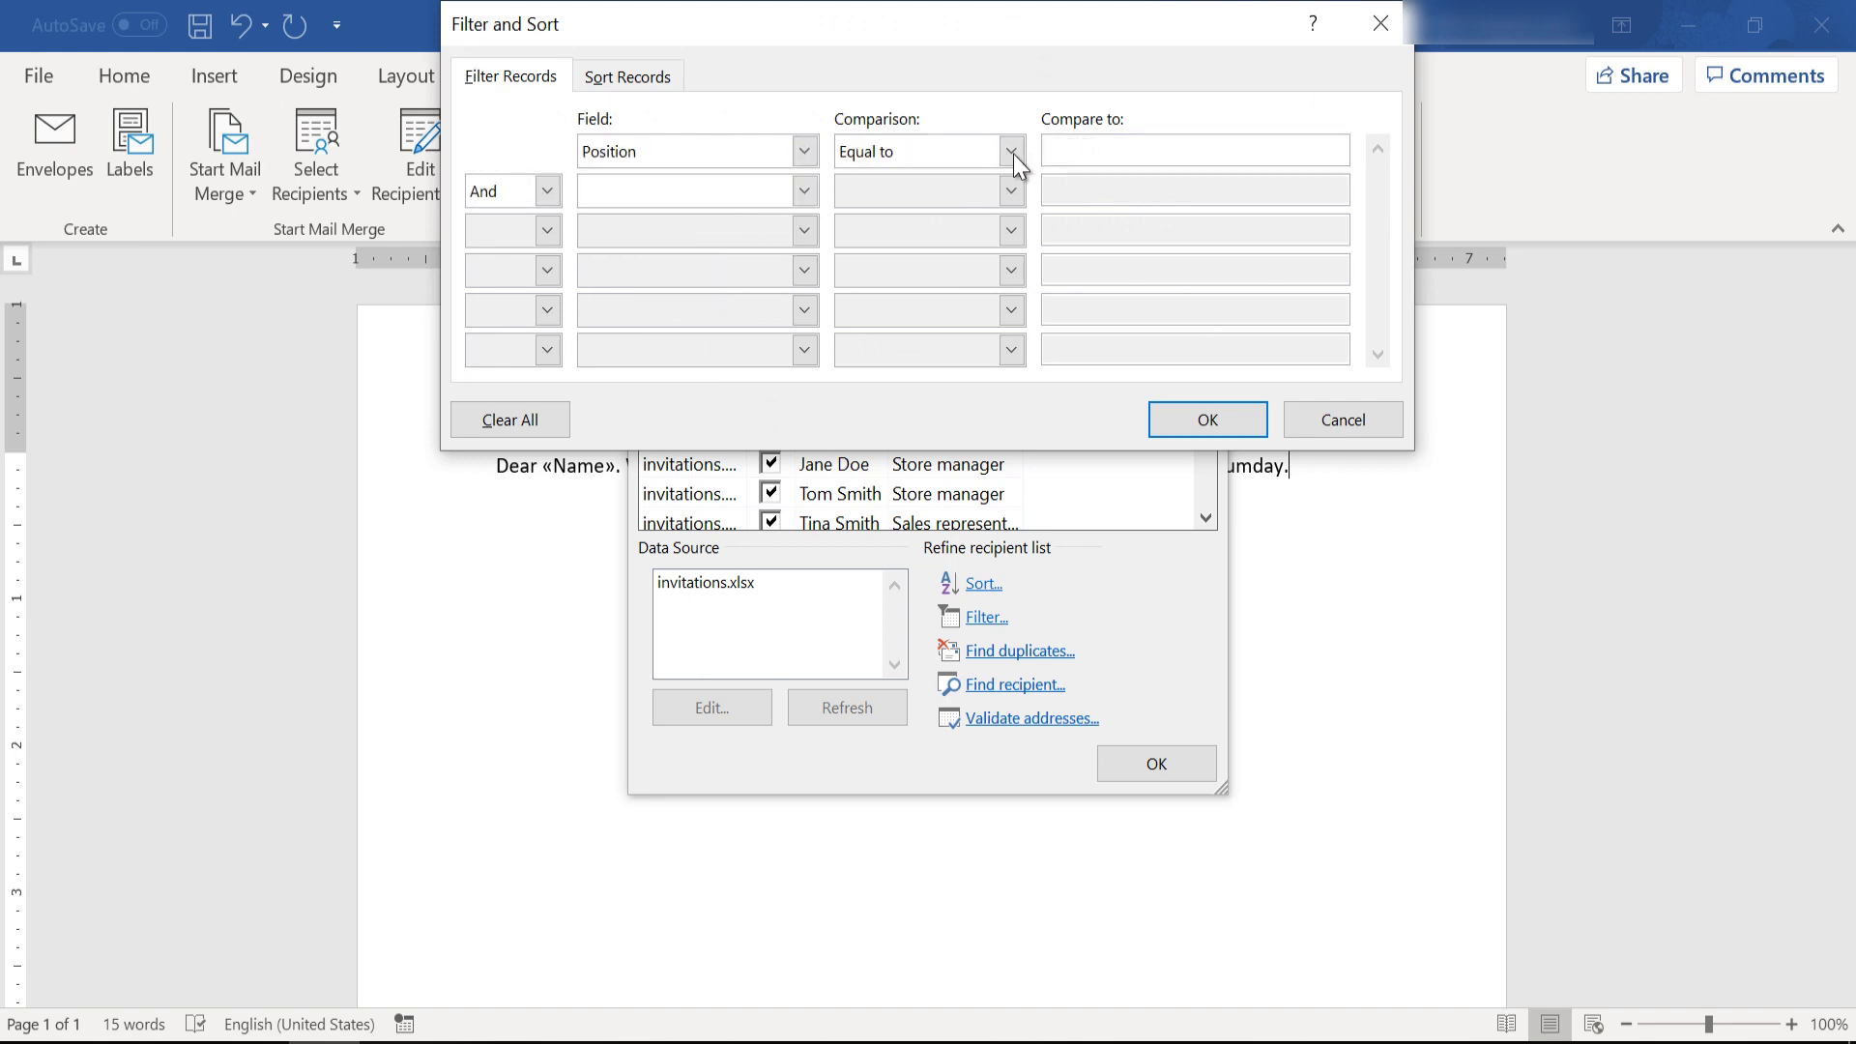
click(1113, 159)
click(288, 893)
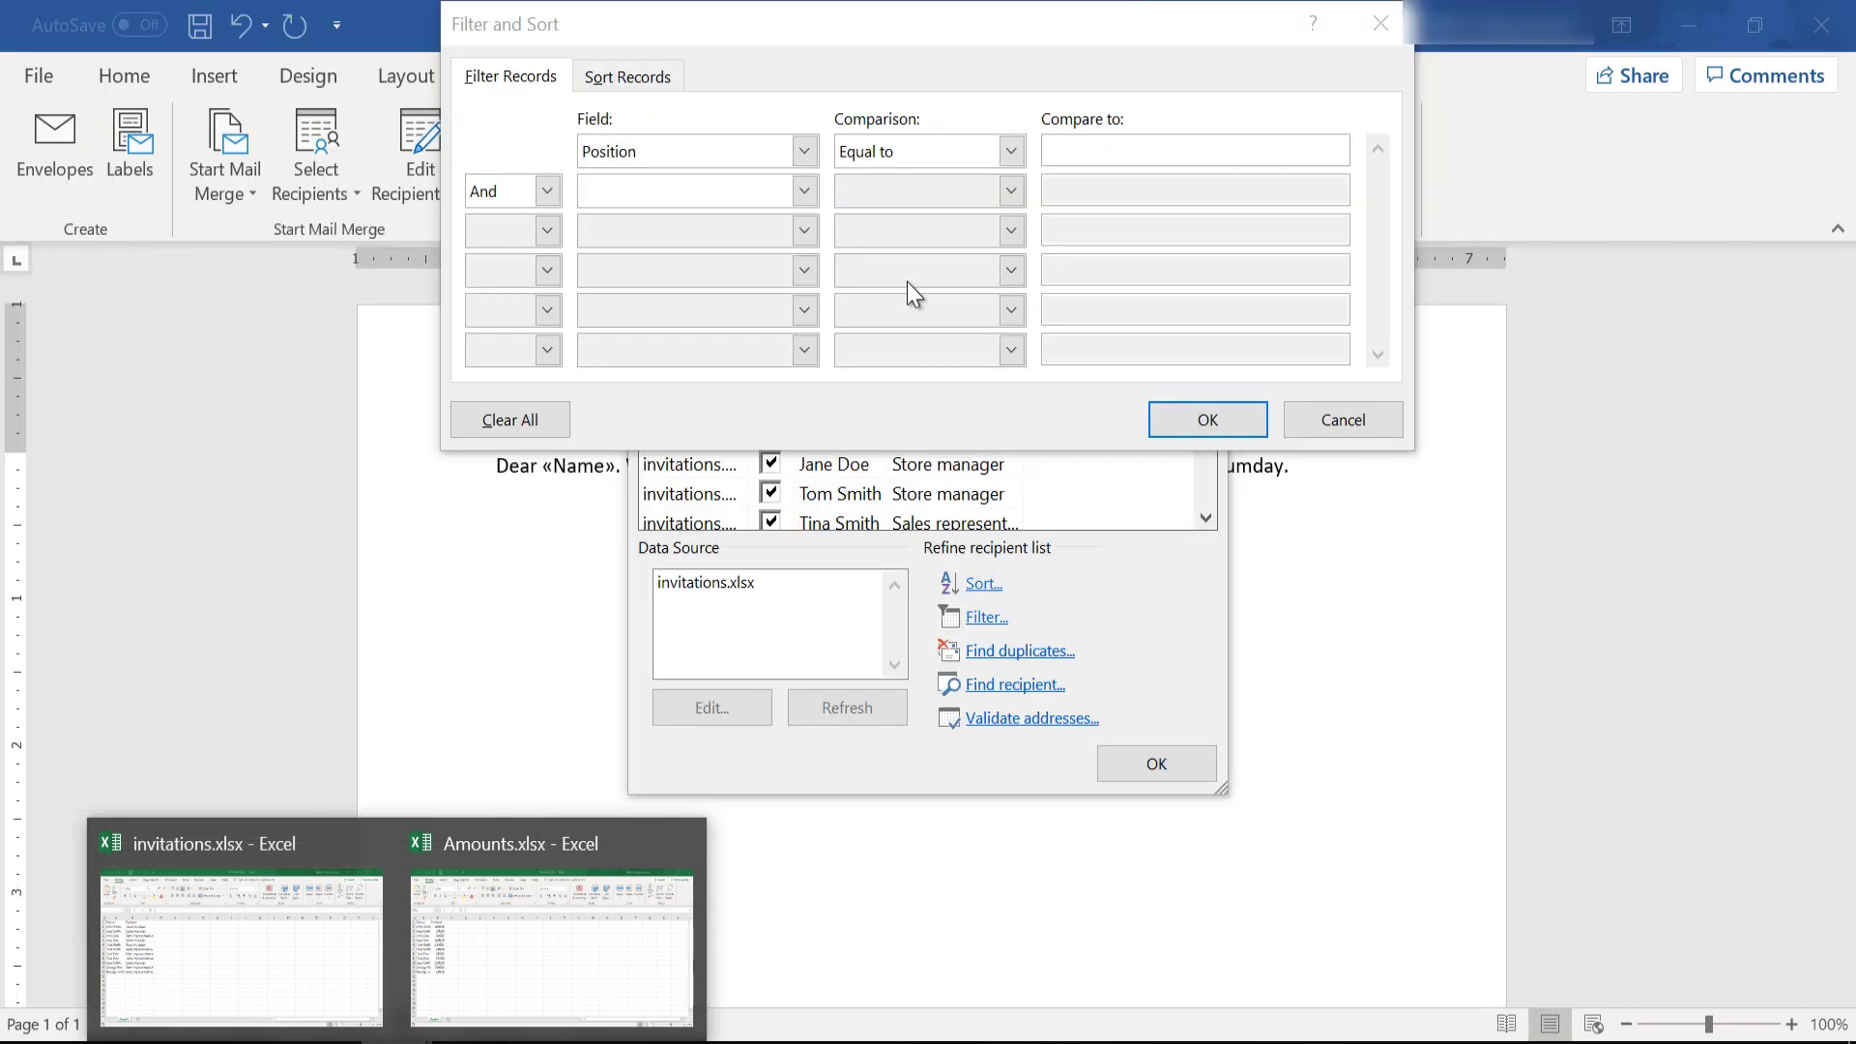
click(1085, 160)
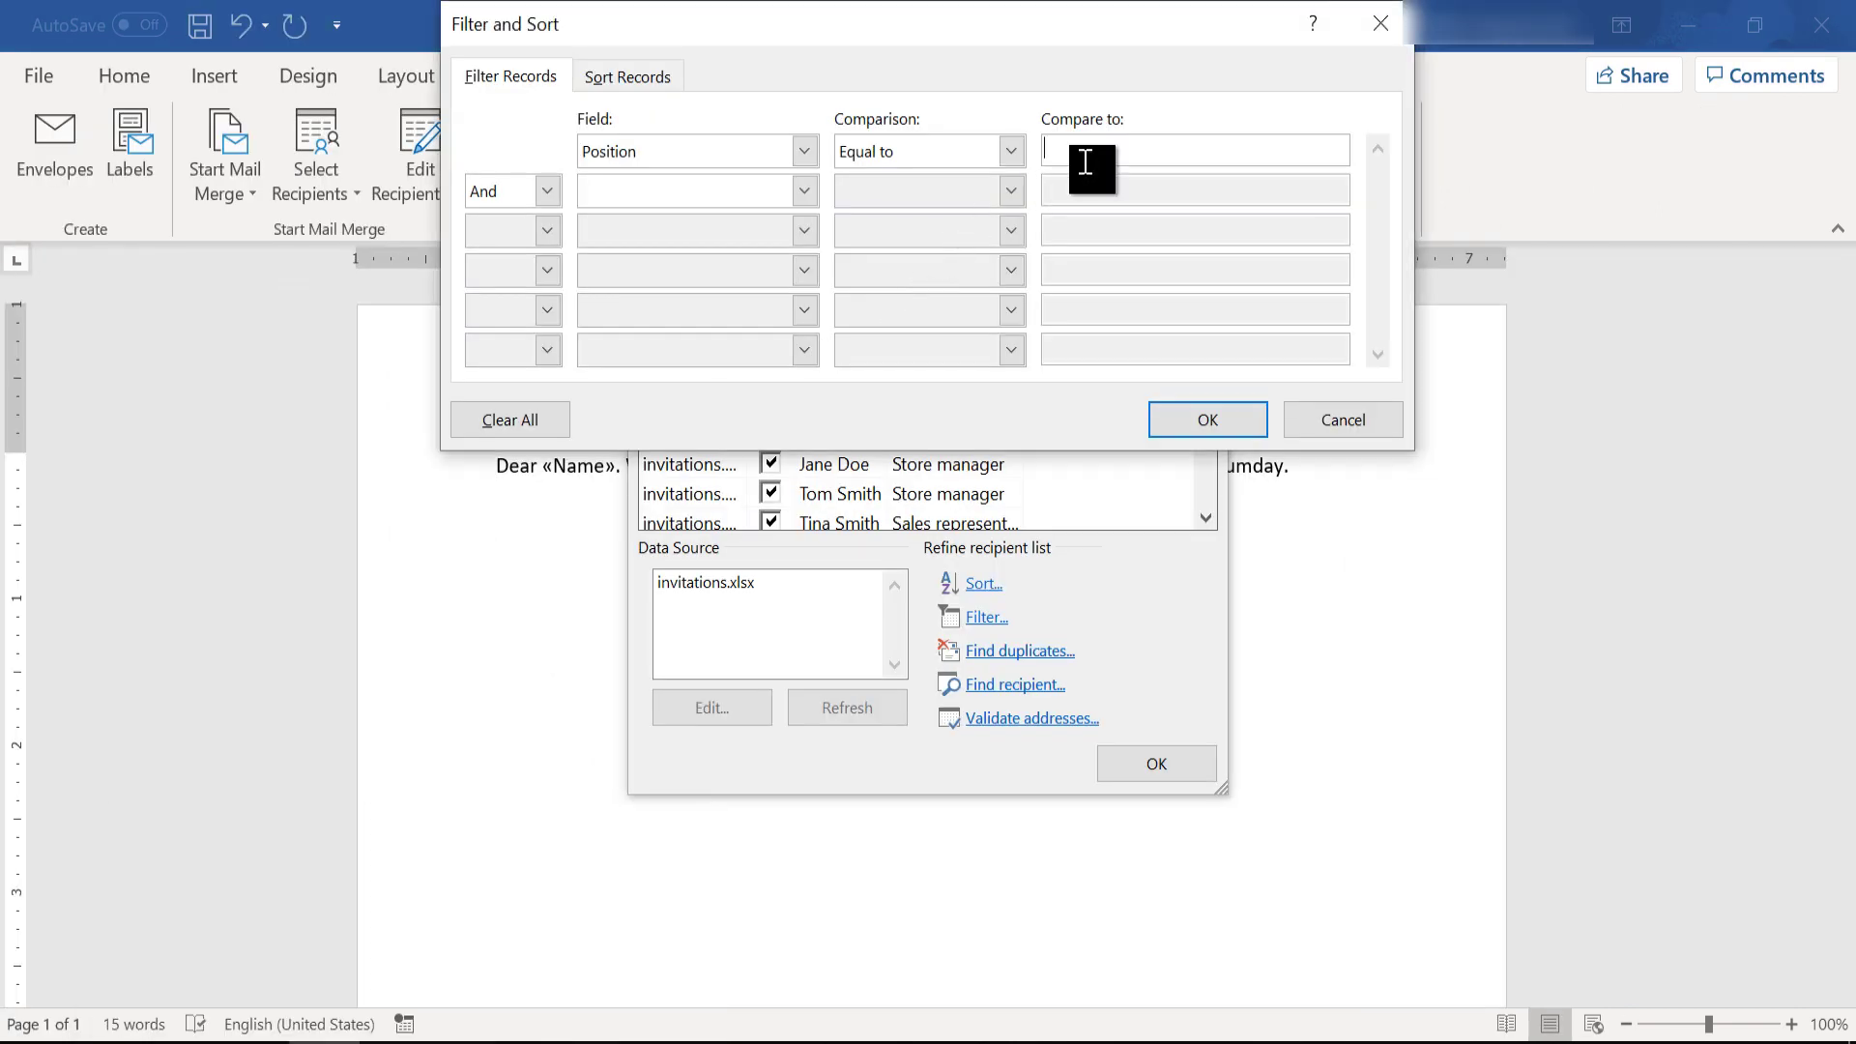
text(Store manager)
click(1199, 418)
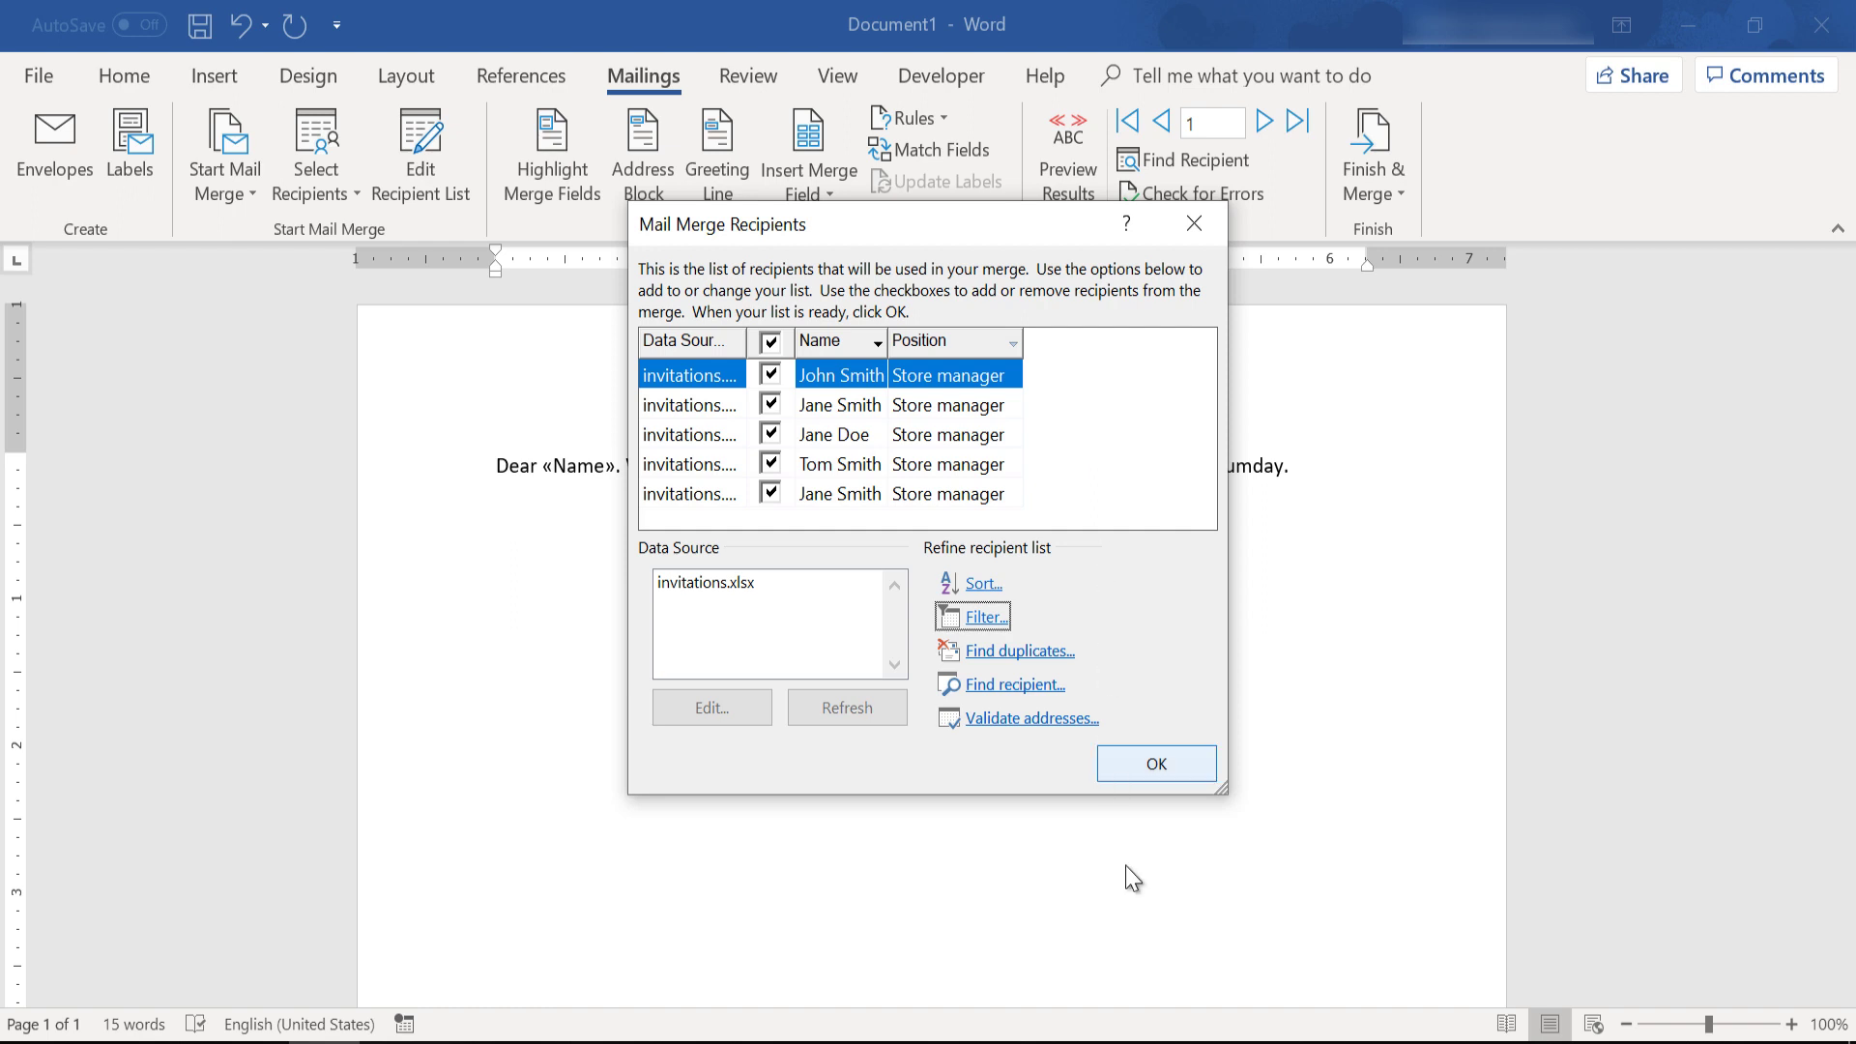
Preview the merged letters up to record 5, Jane Smith, and compare with invitations.xlsx
click(1150, 762)
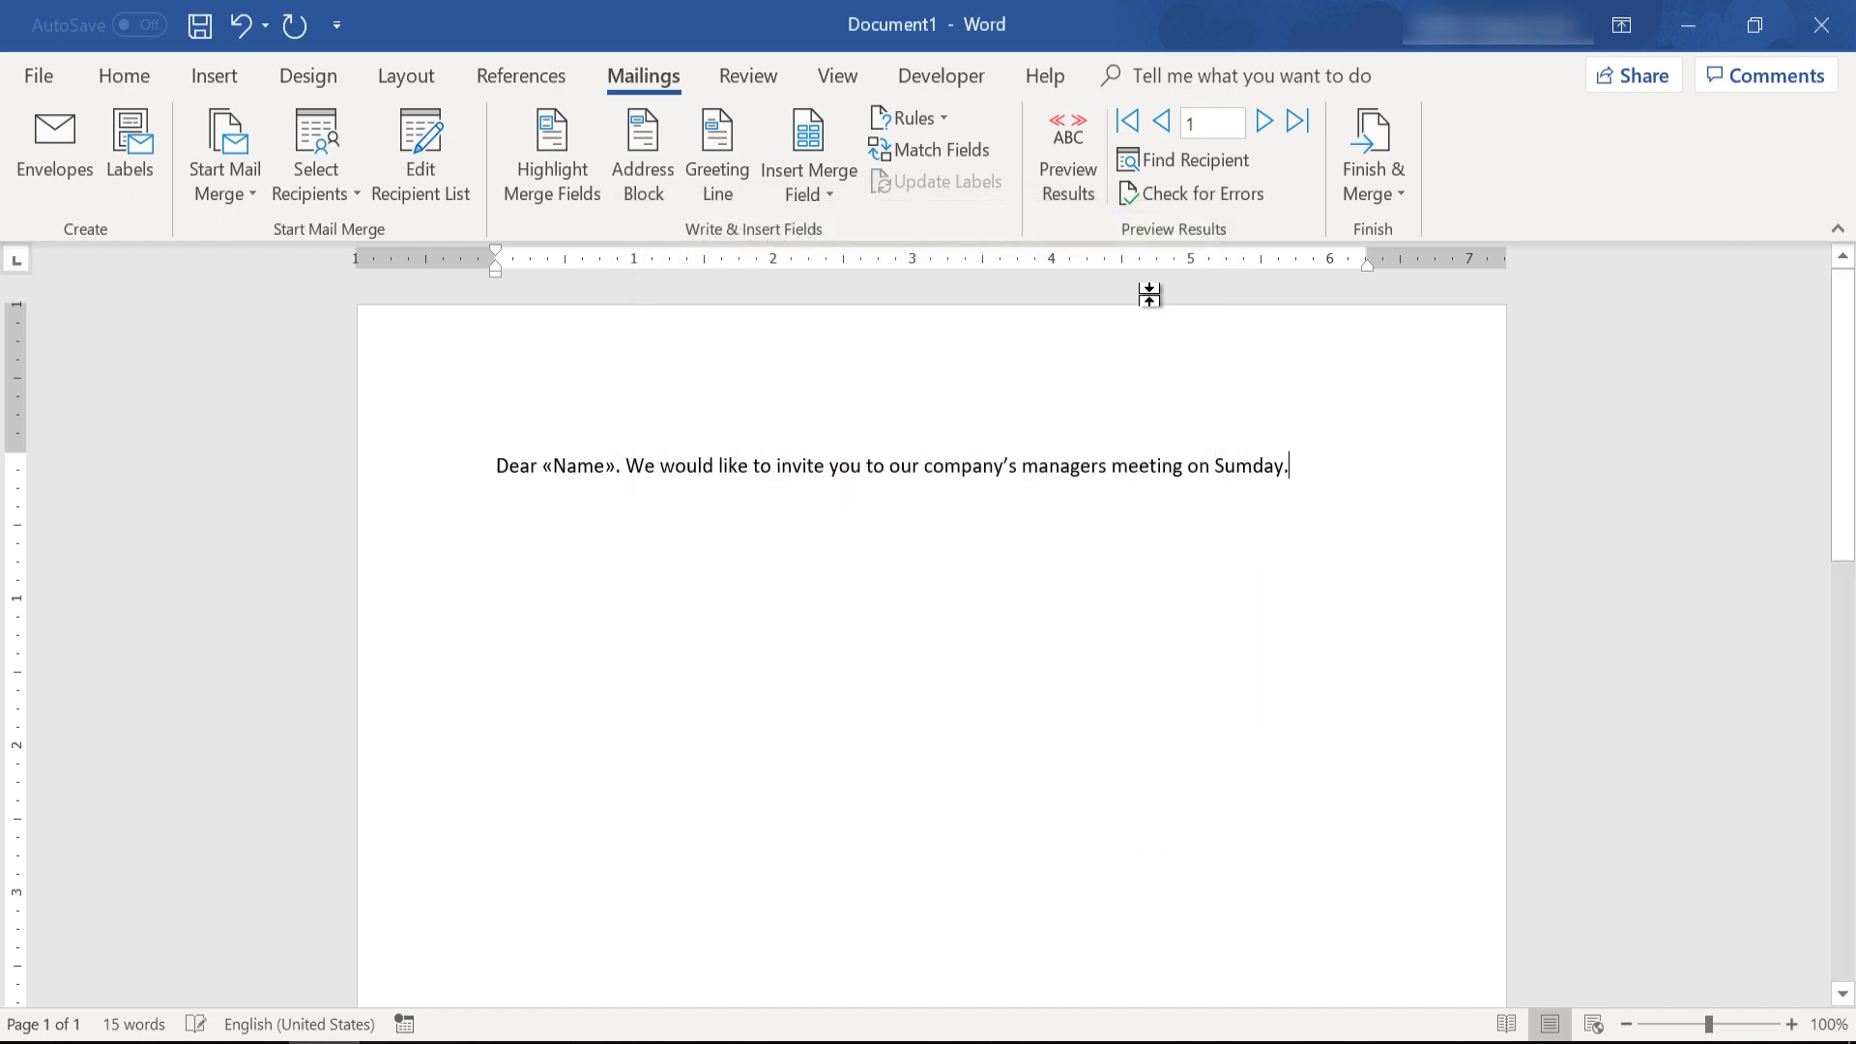
click(1083, 143)
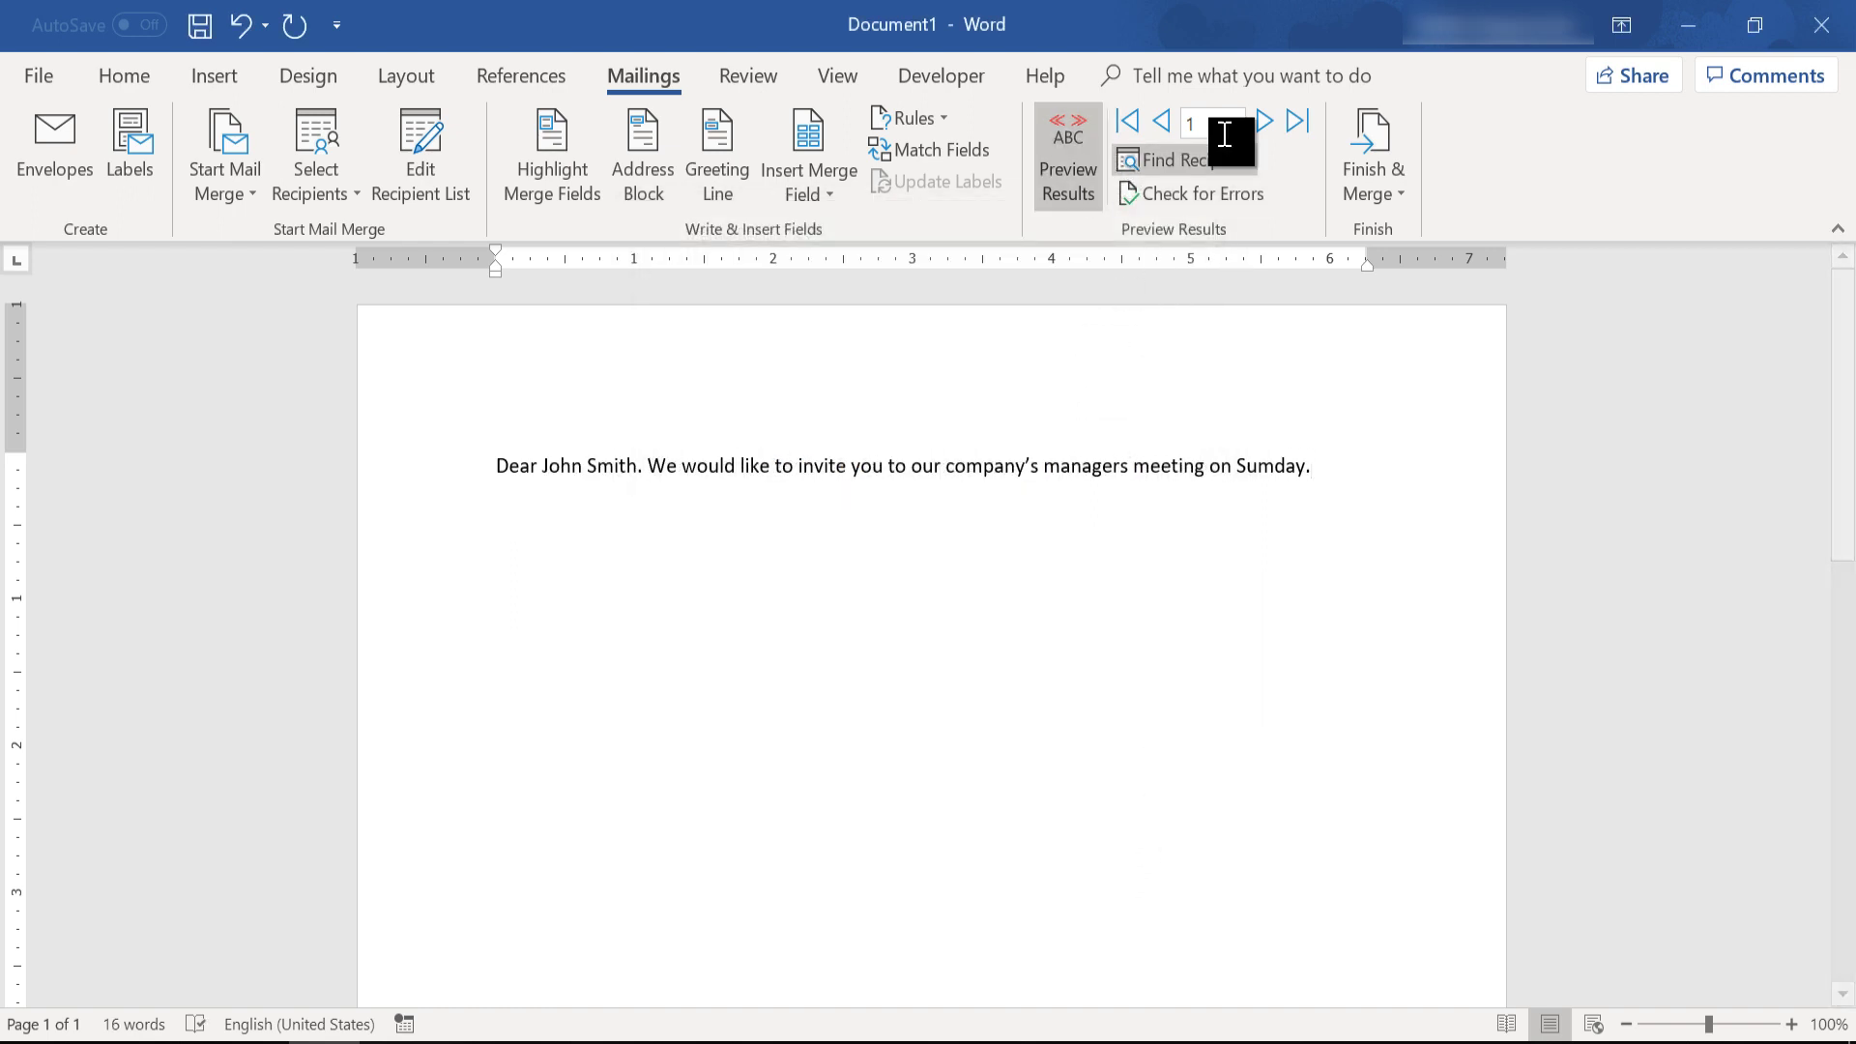
click(1261, 124)
click(1261, 124)
click(1261, 124)
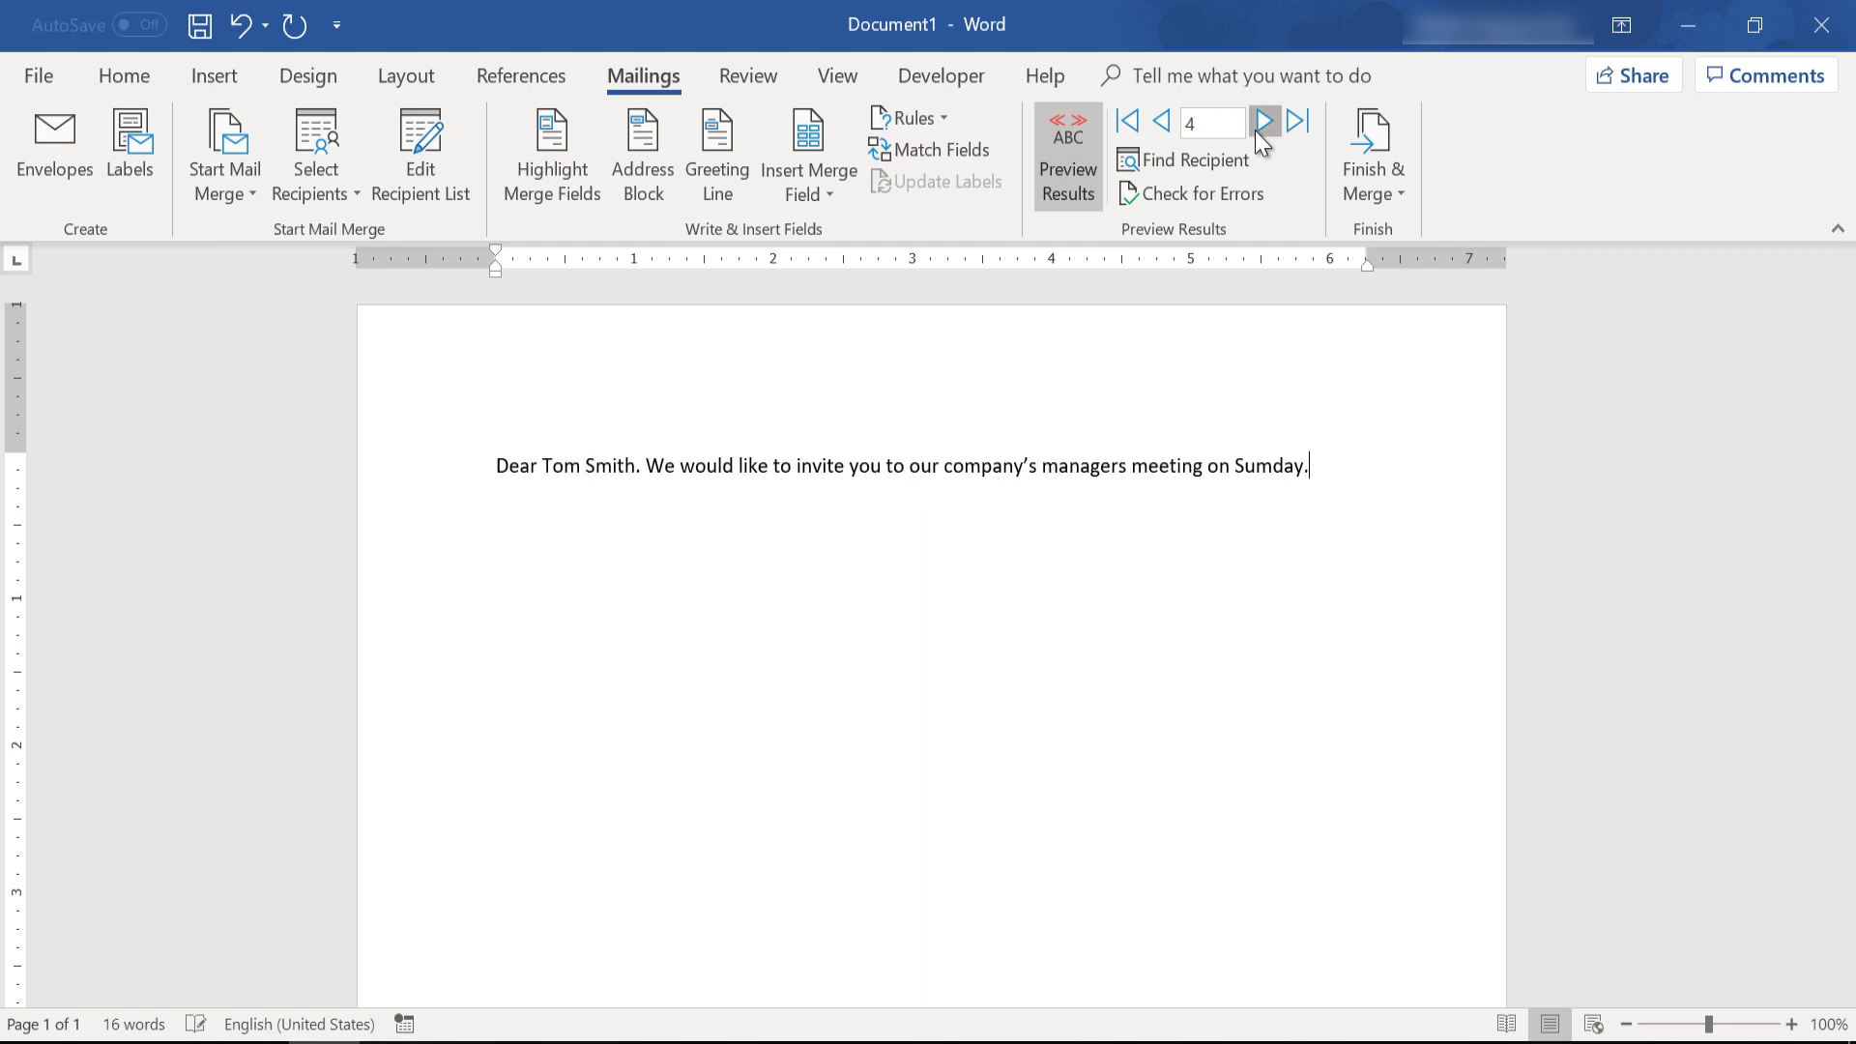
click(1261, 124)
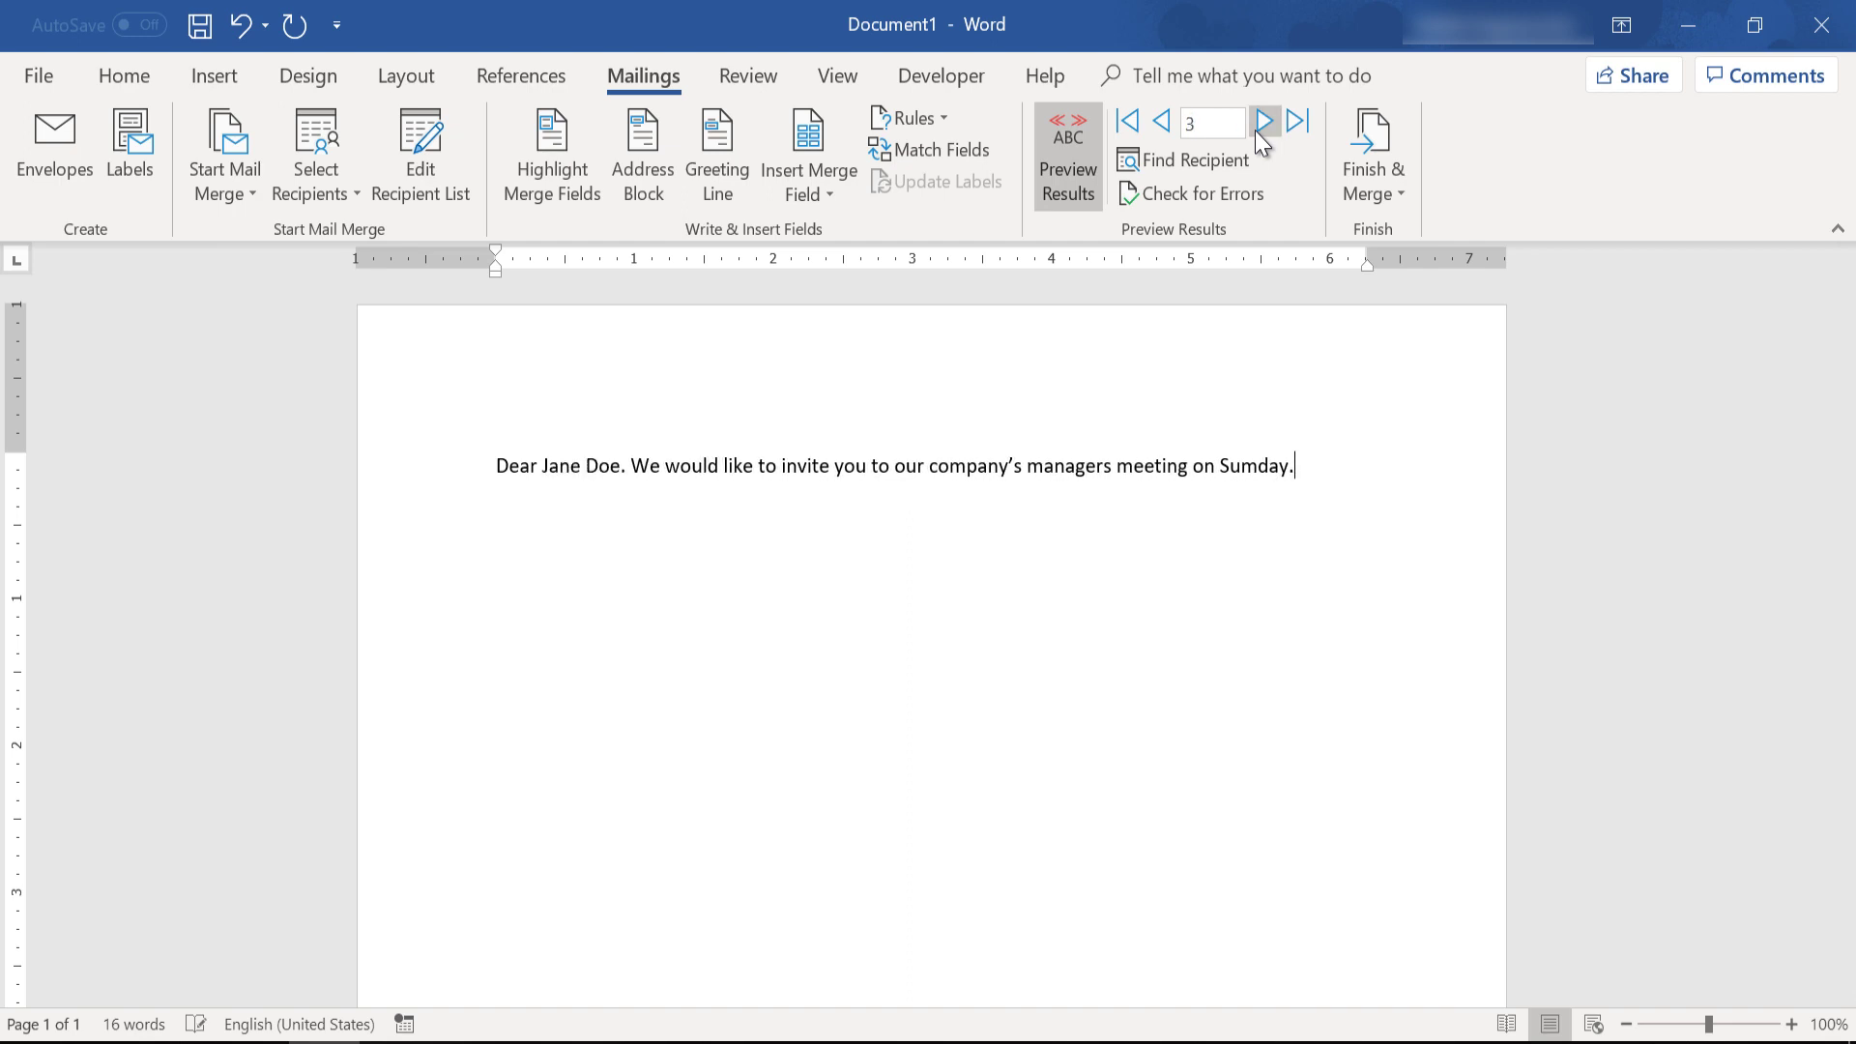
click(1258, 126)
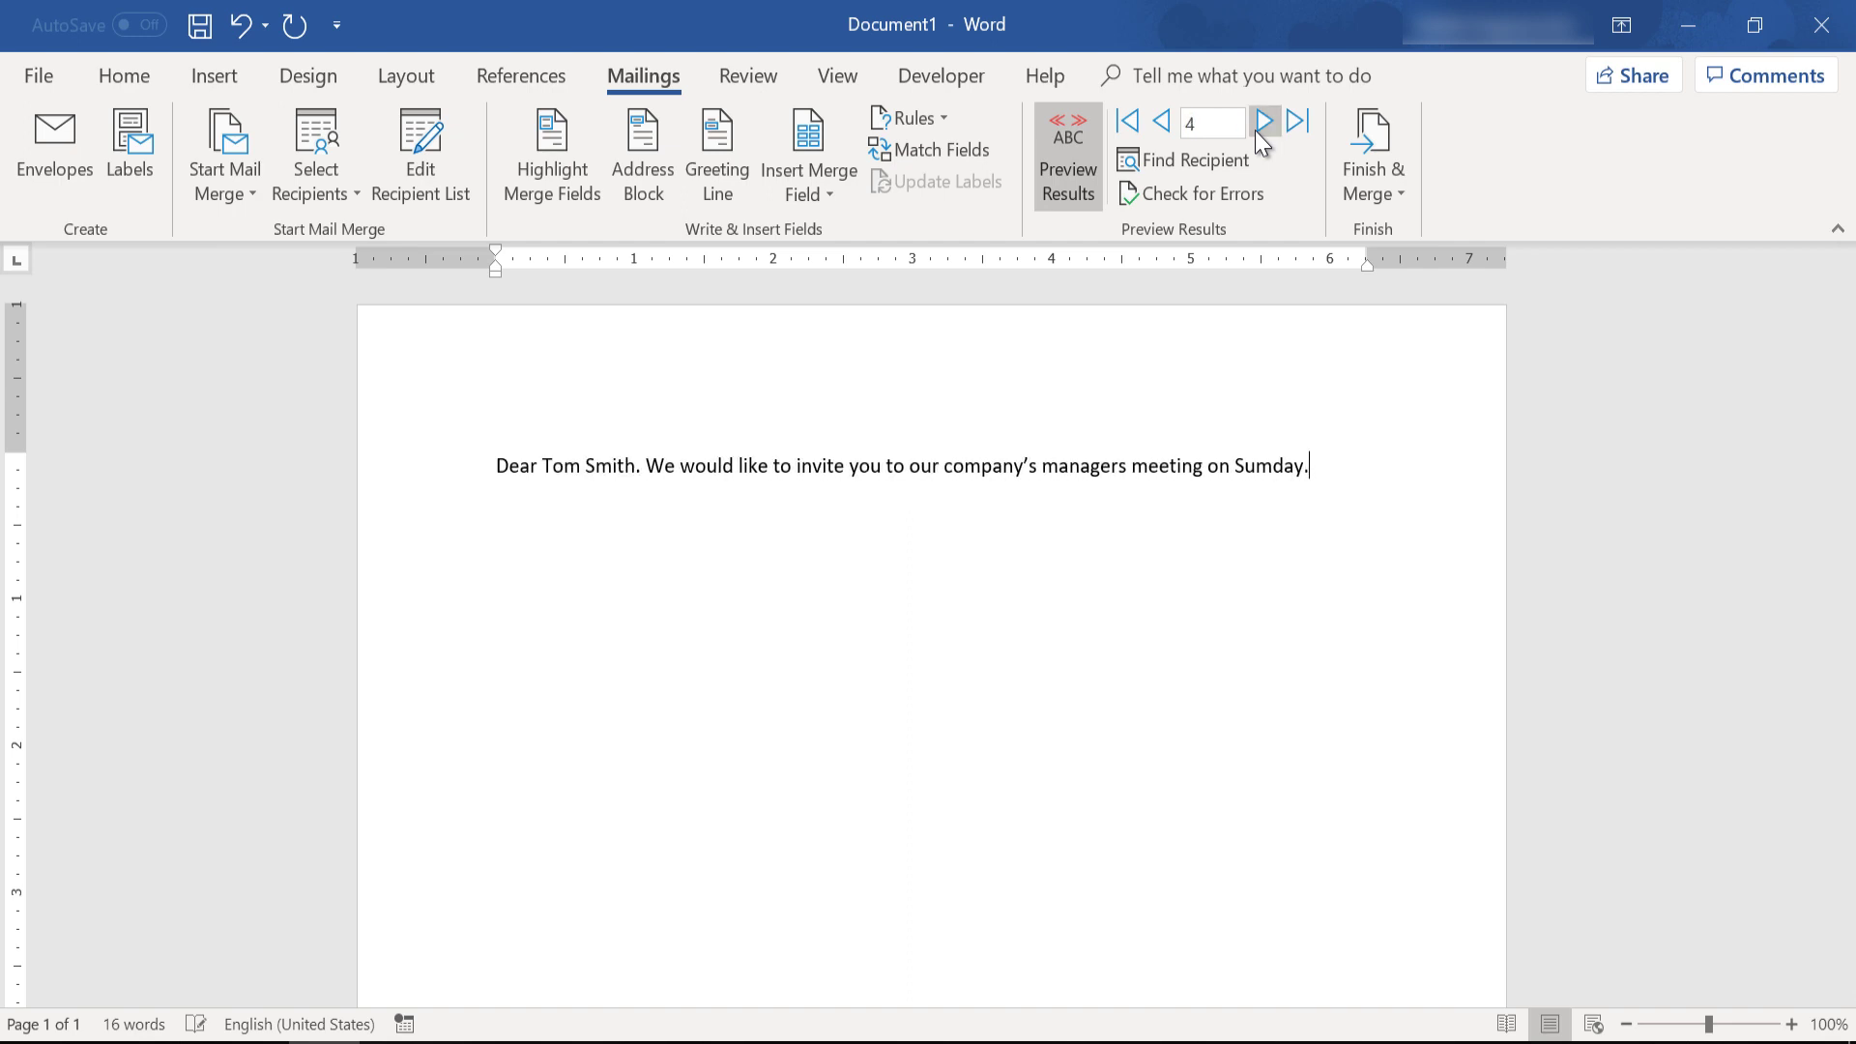
click(1259, 126)
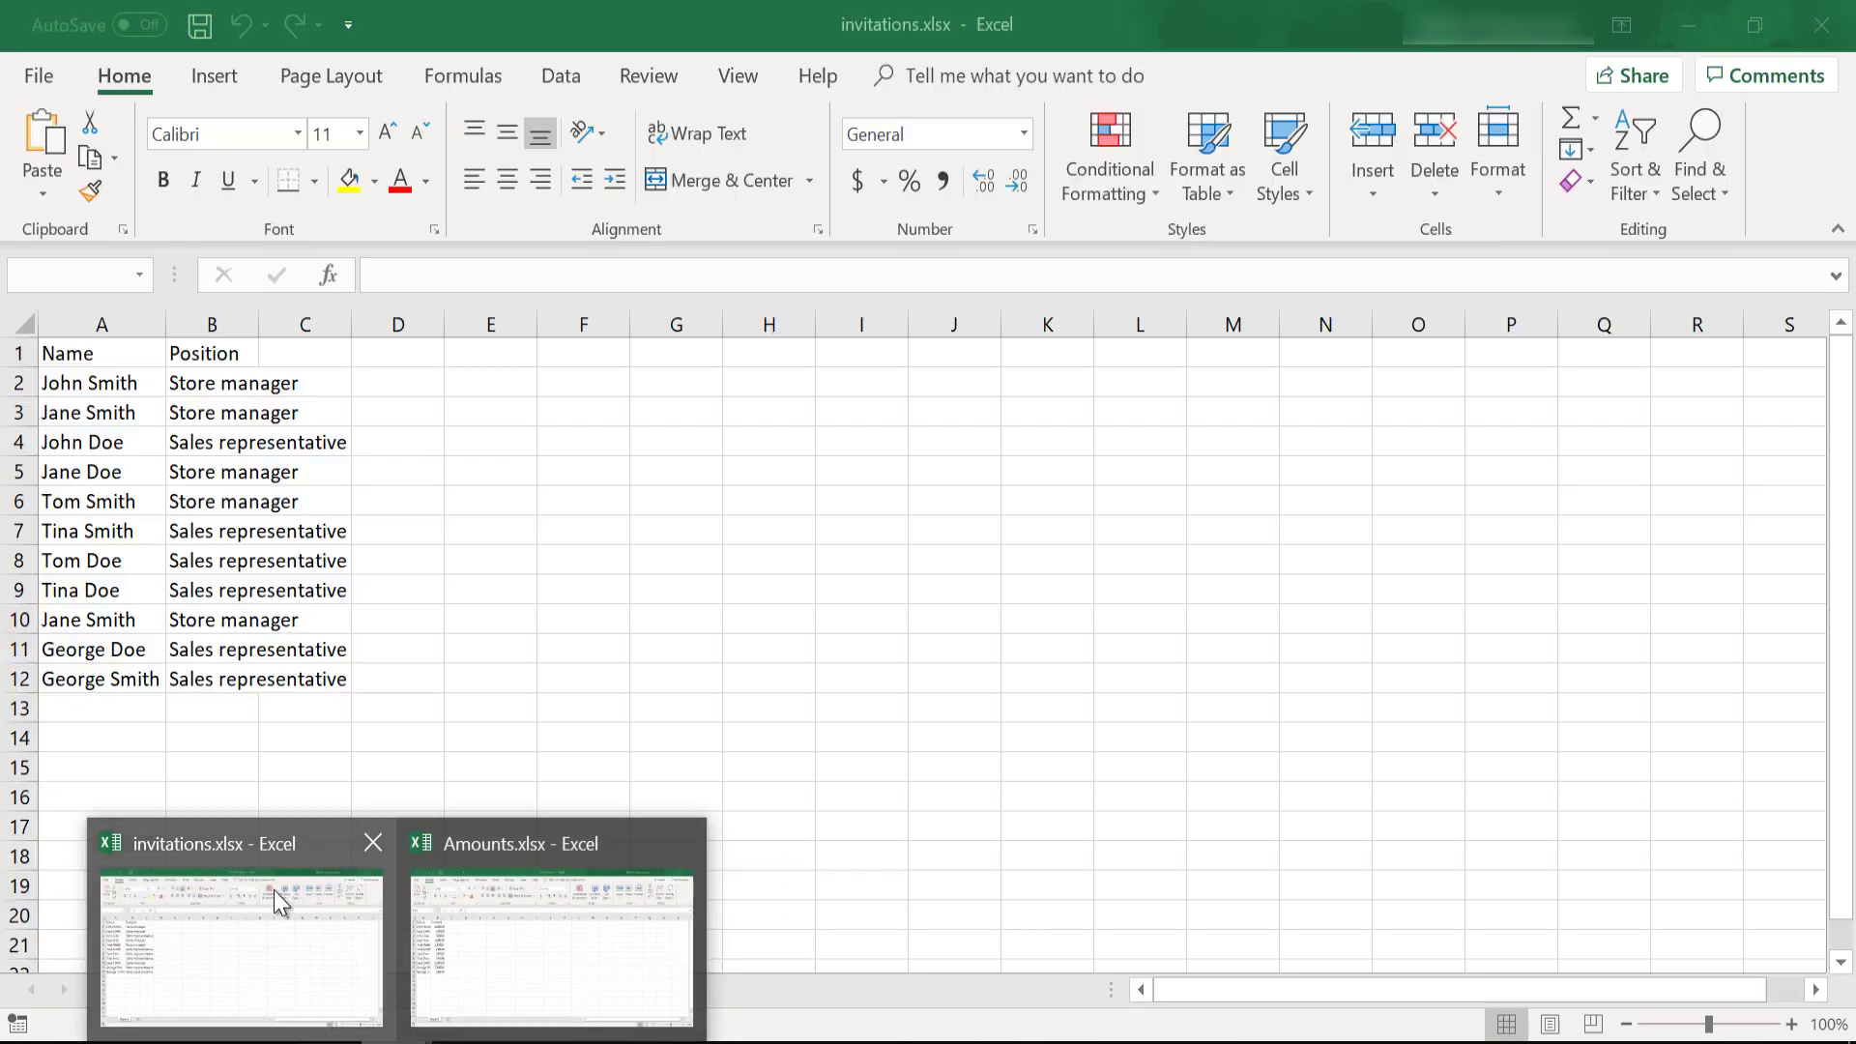
click(275, 889)
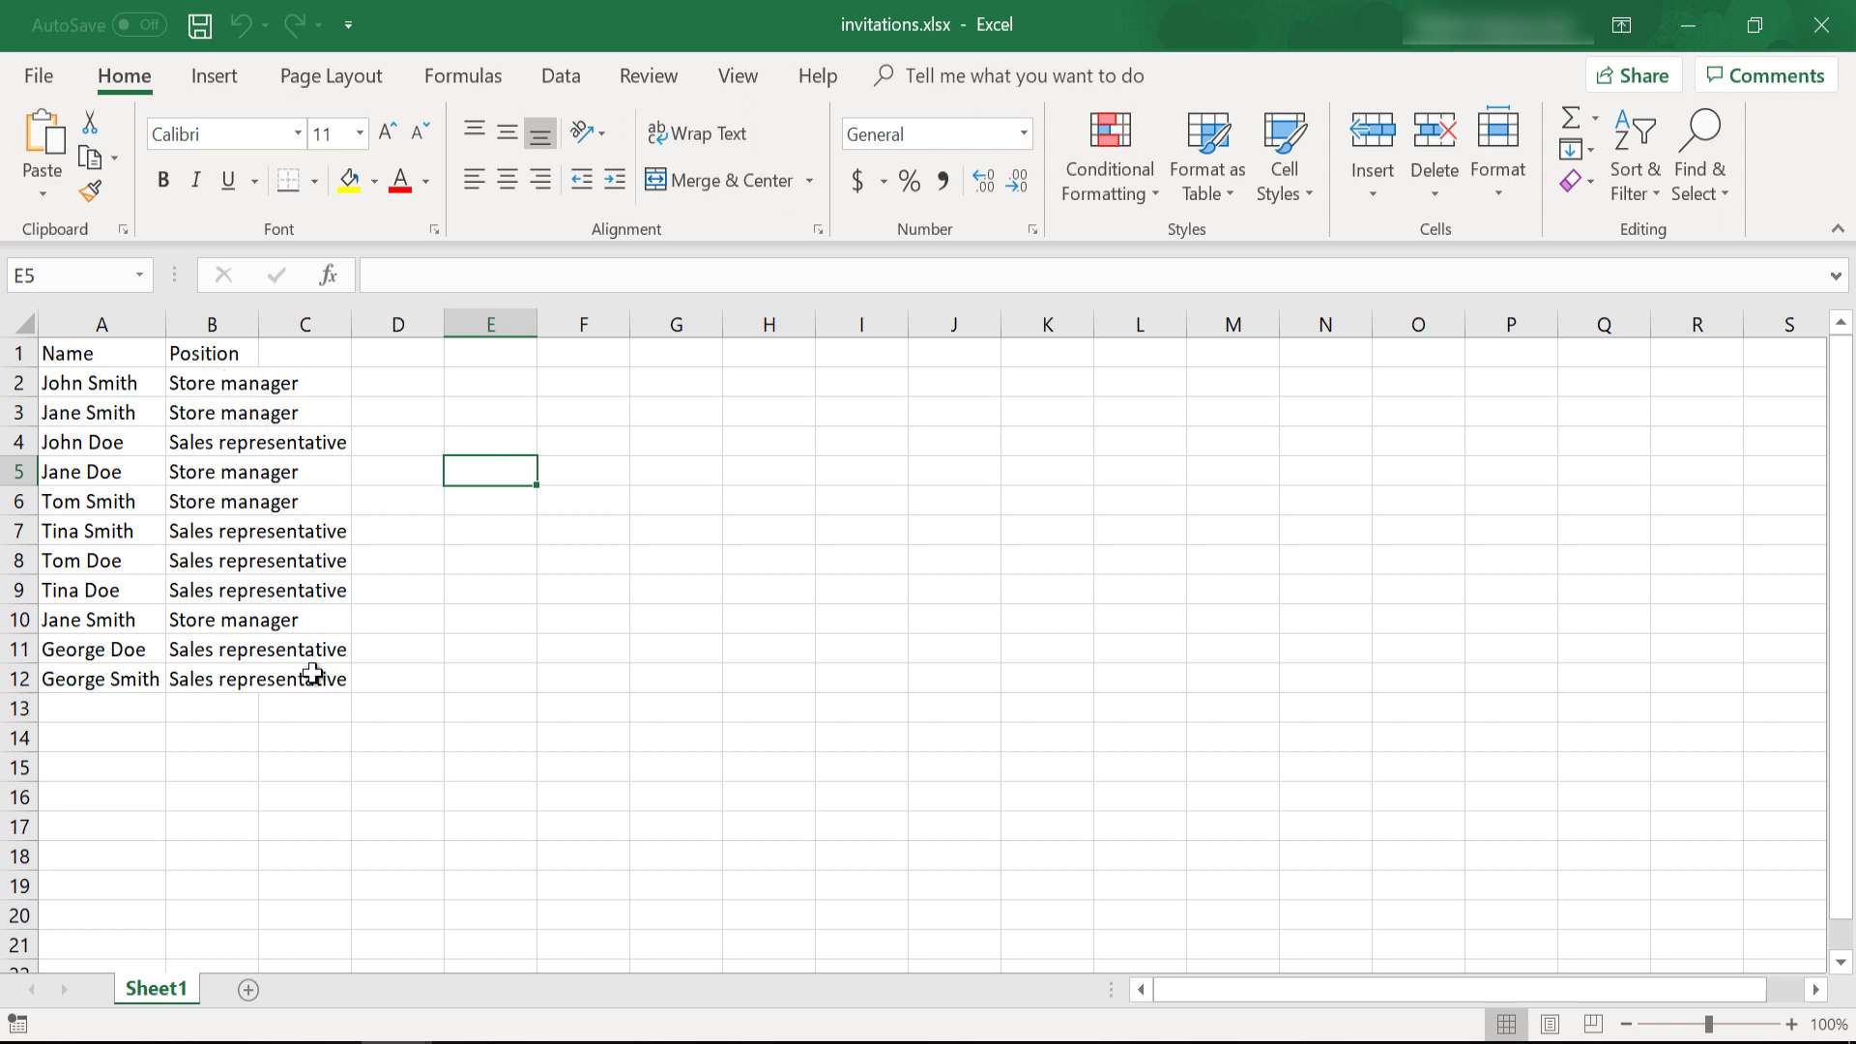
click(325, 1041)
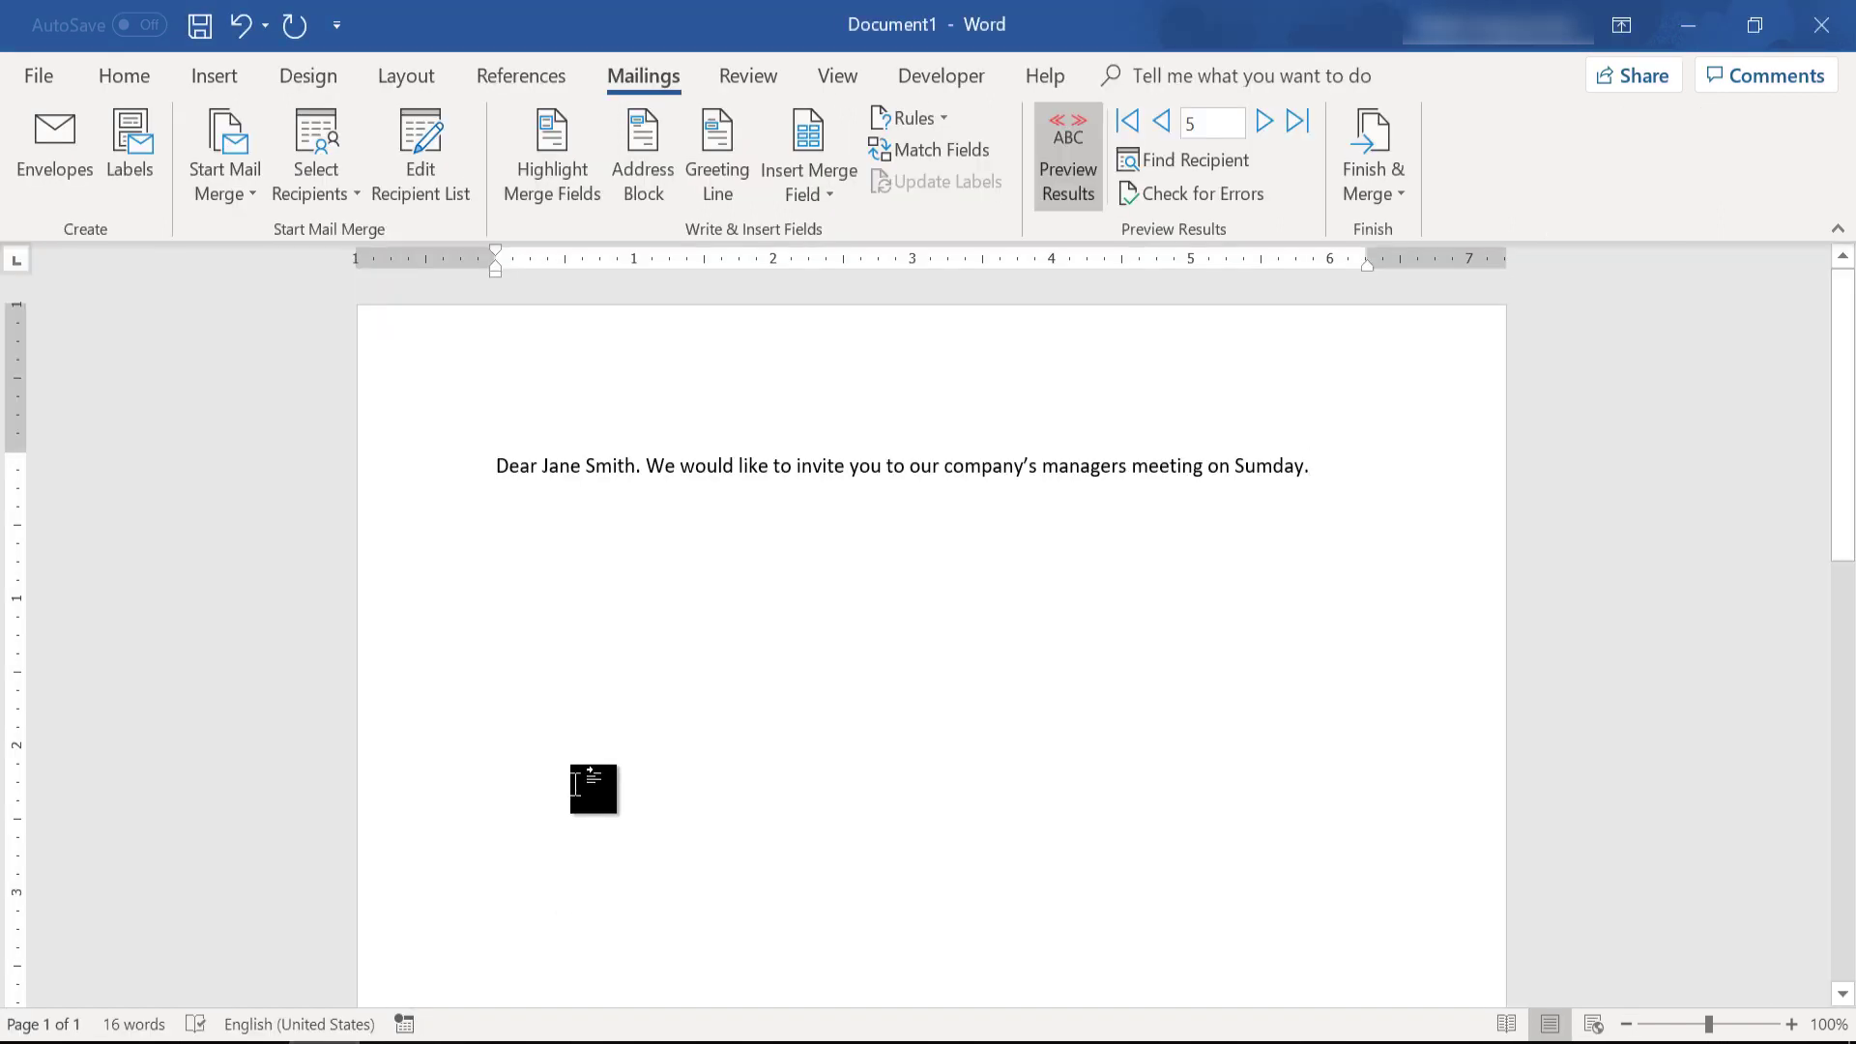
Create a new blank Word document and bring Amounts.xlsx to the front in Excel
click(44, 68)
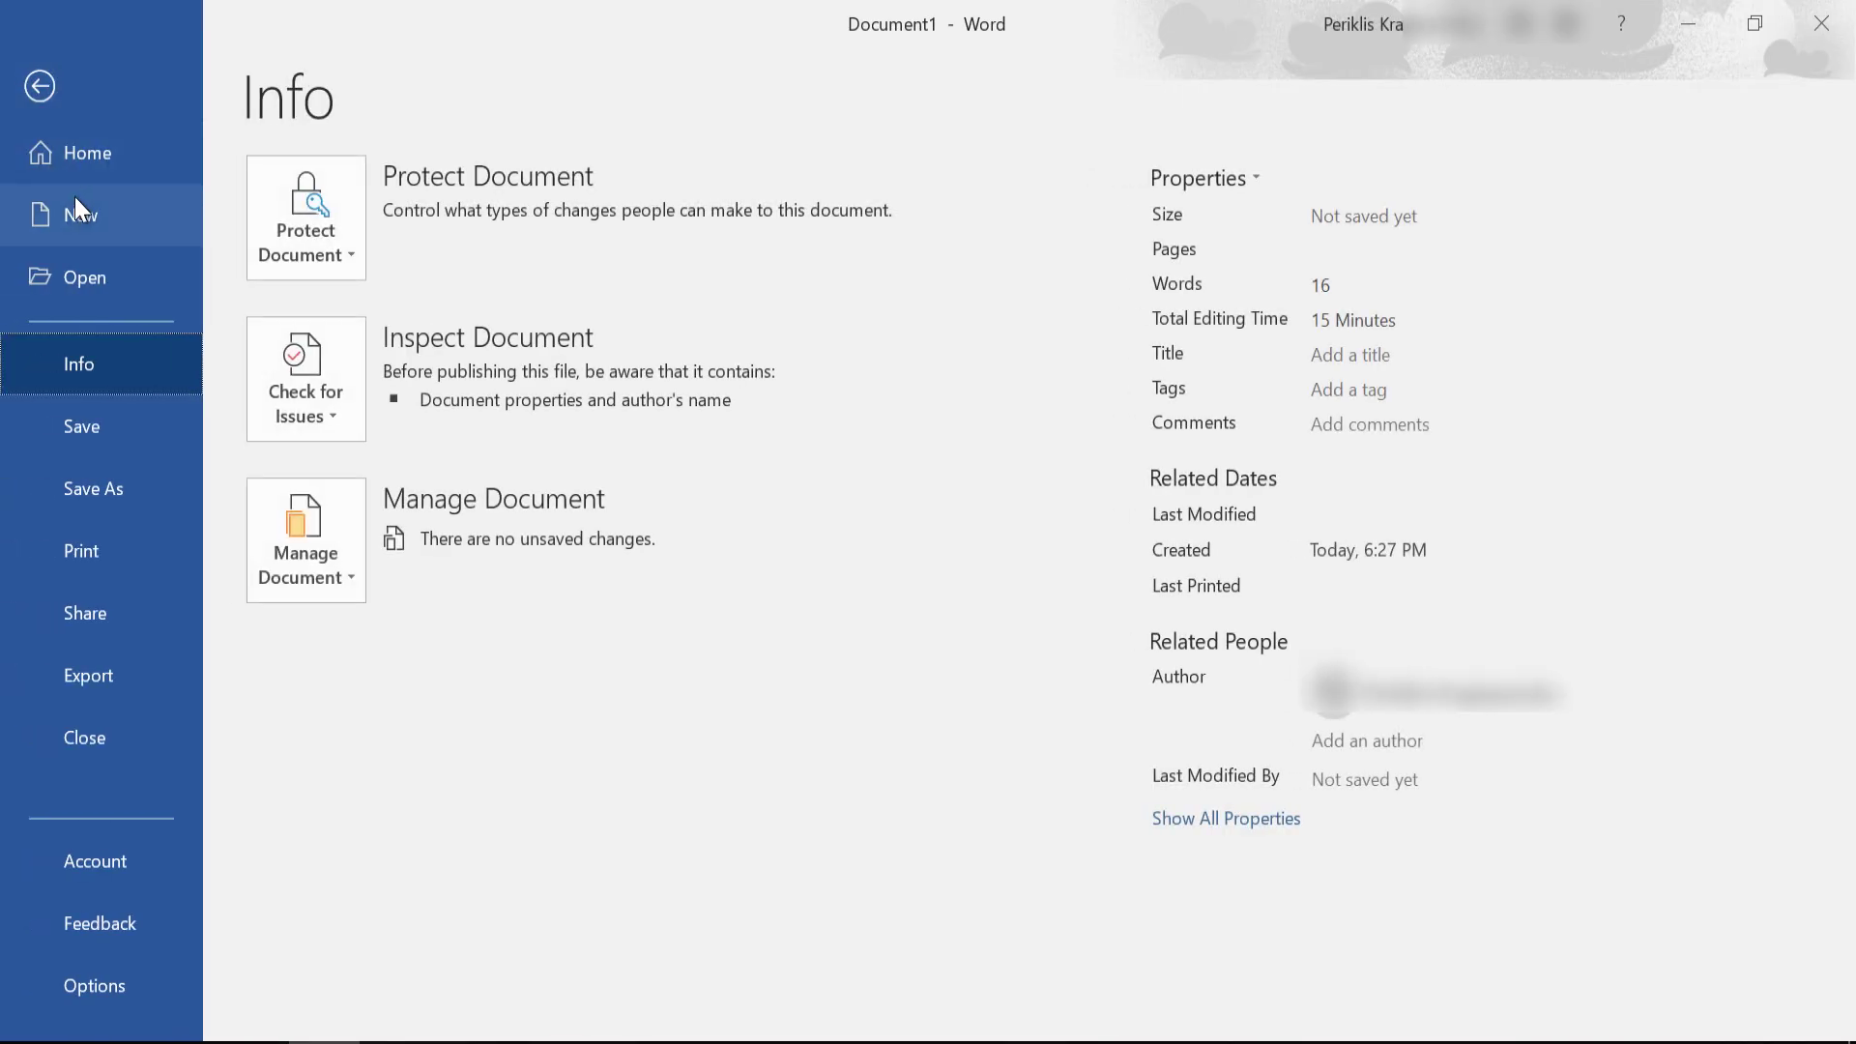
click(74, 205)
click(476, 460)
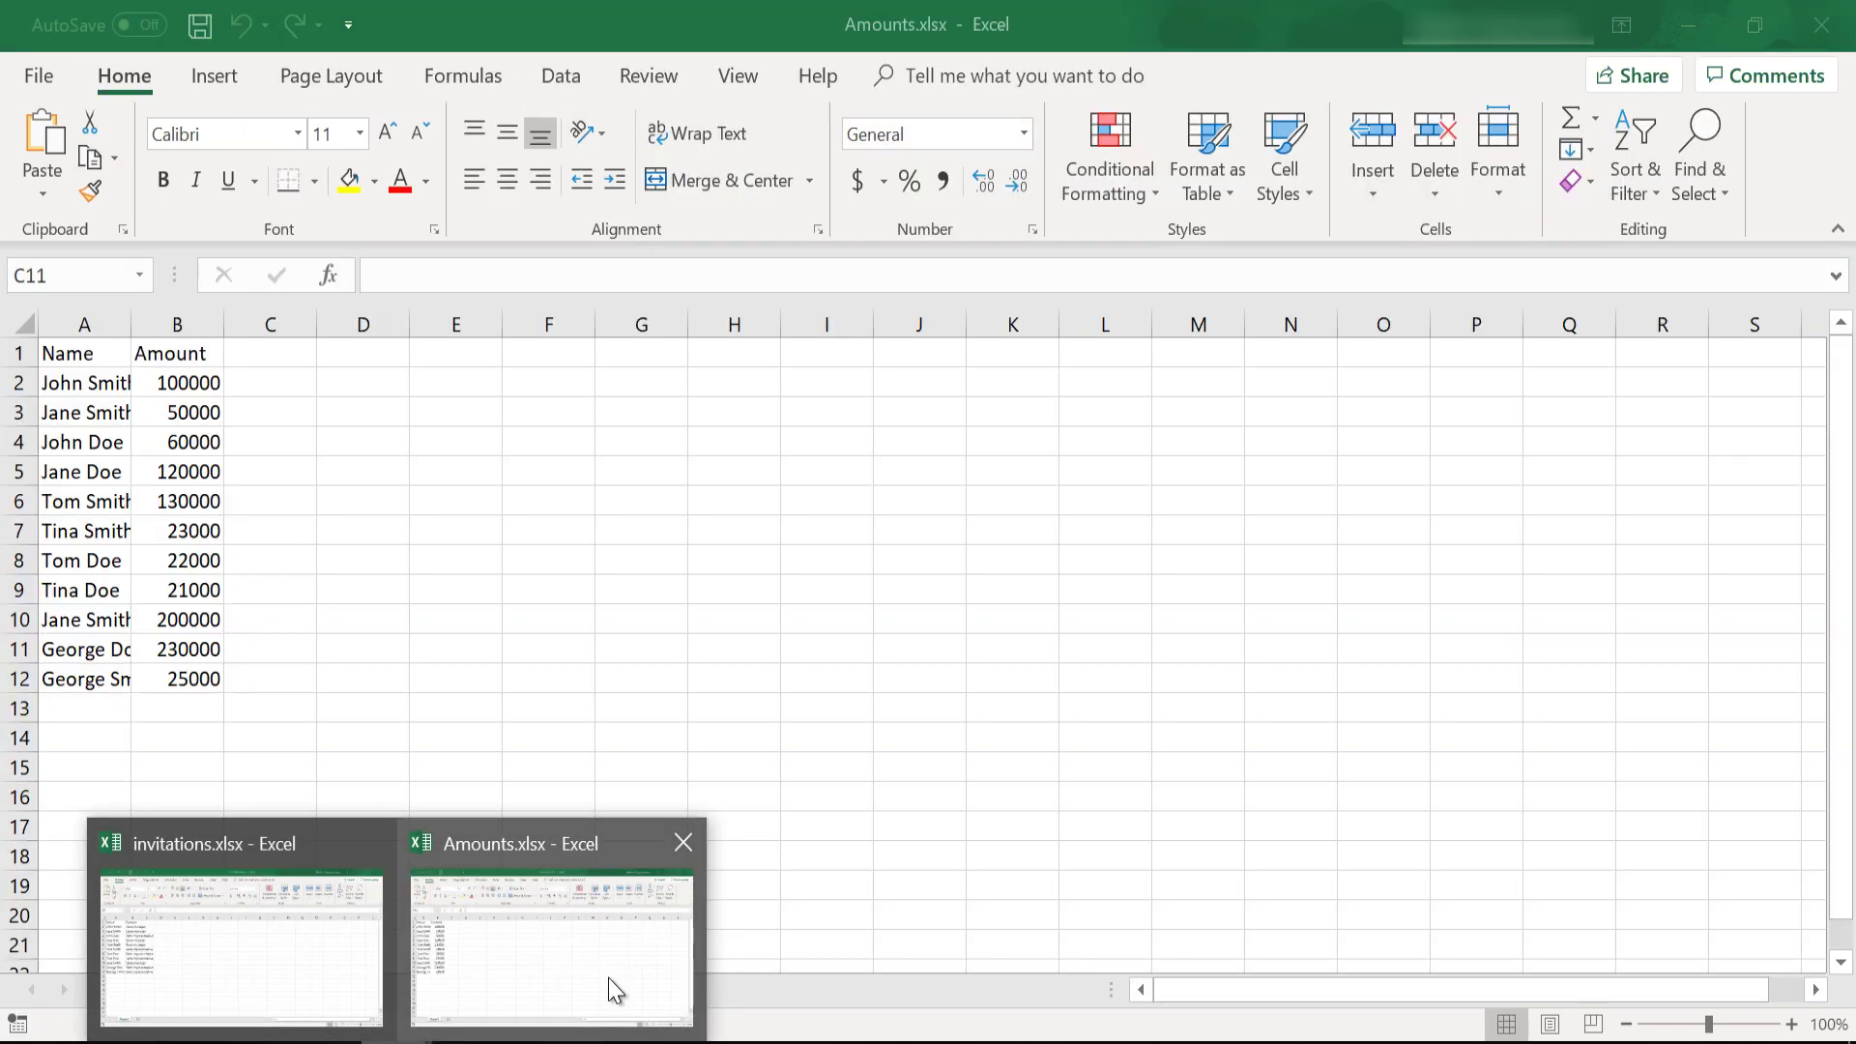
click(608, 978)
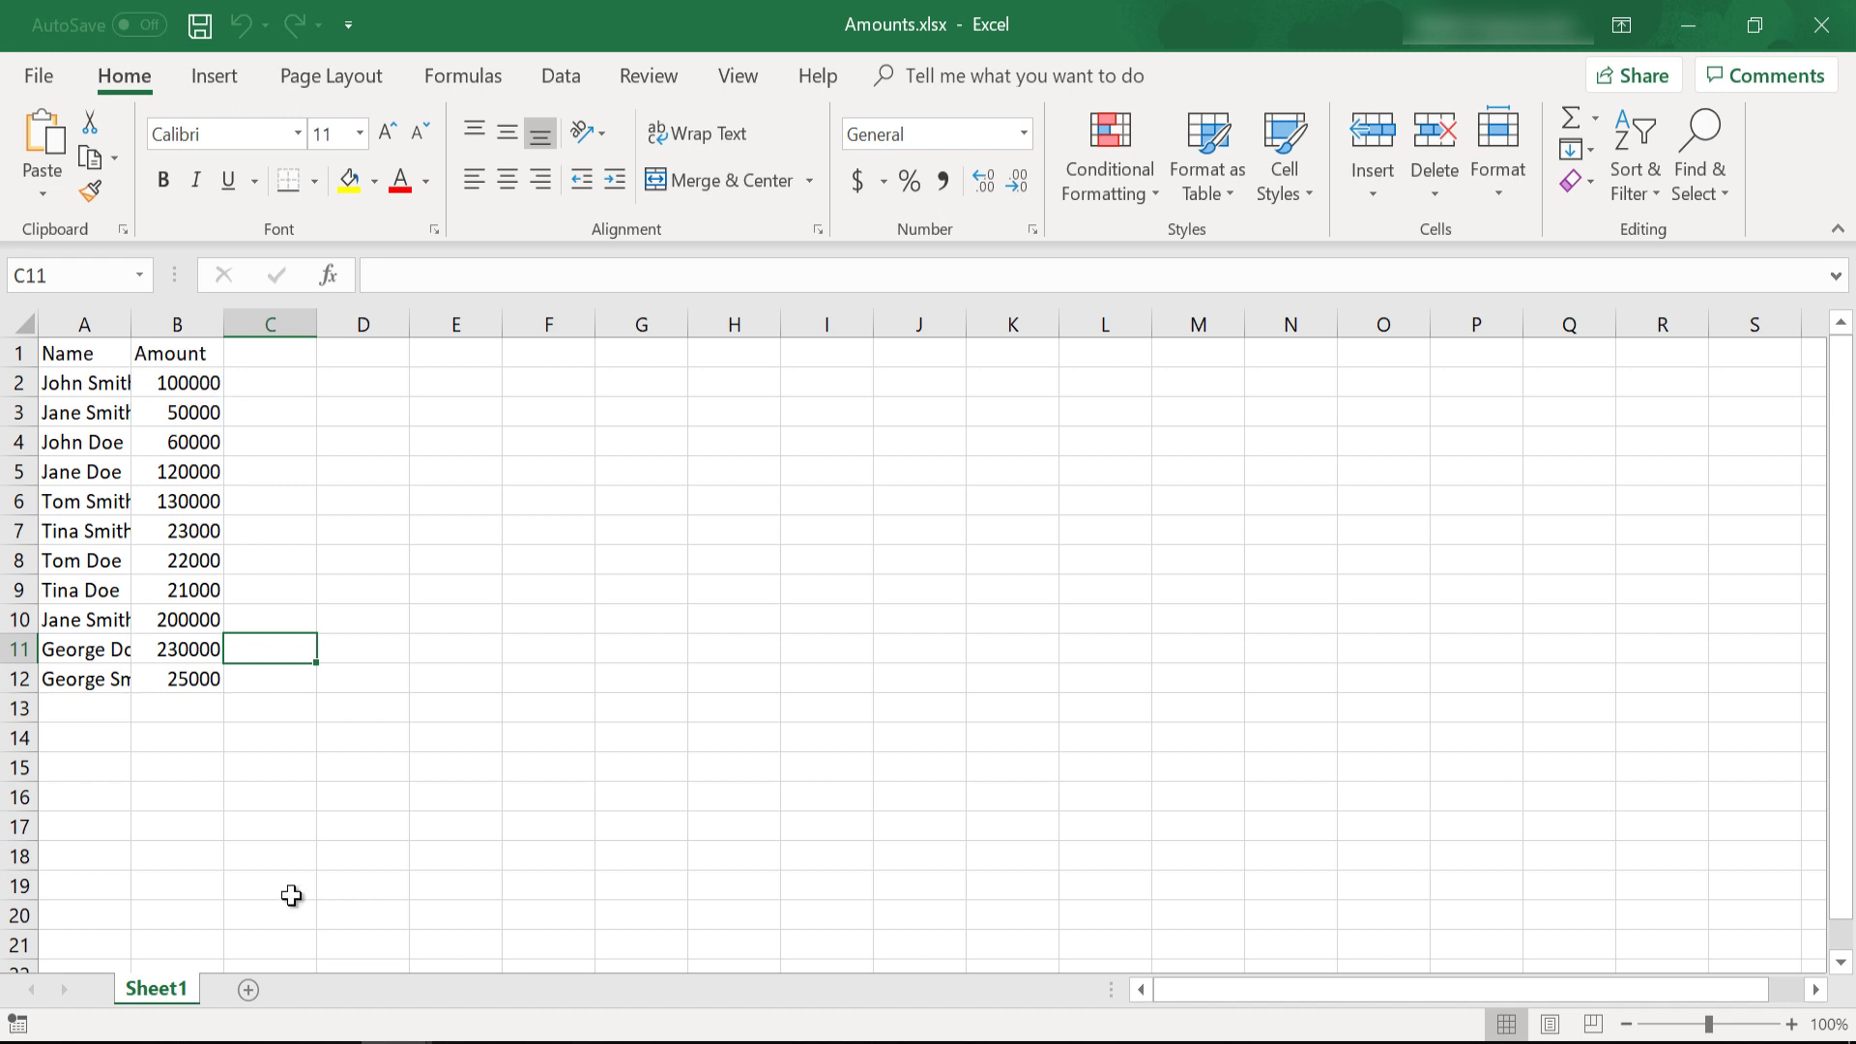
Switch to Document2 and set it up as a Letters mail merge
click(324, 1040)
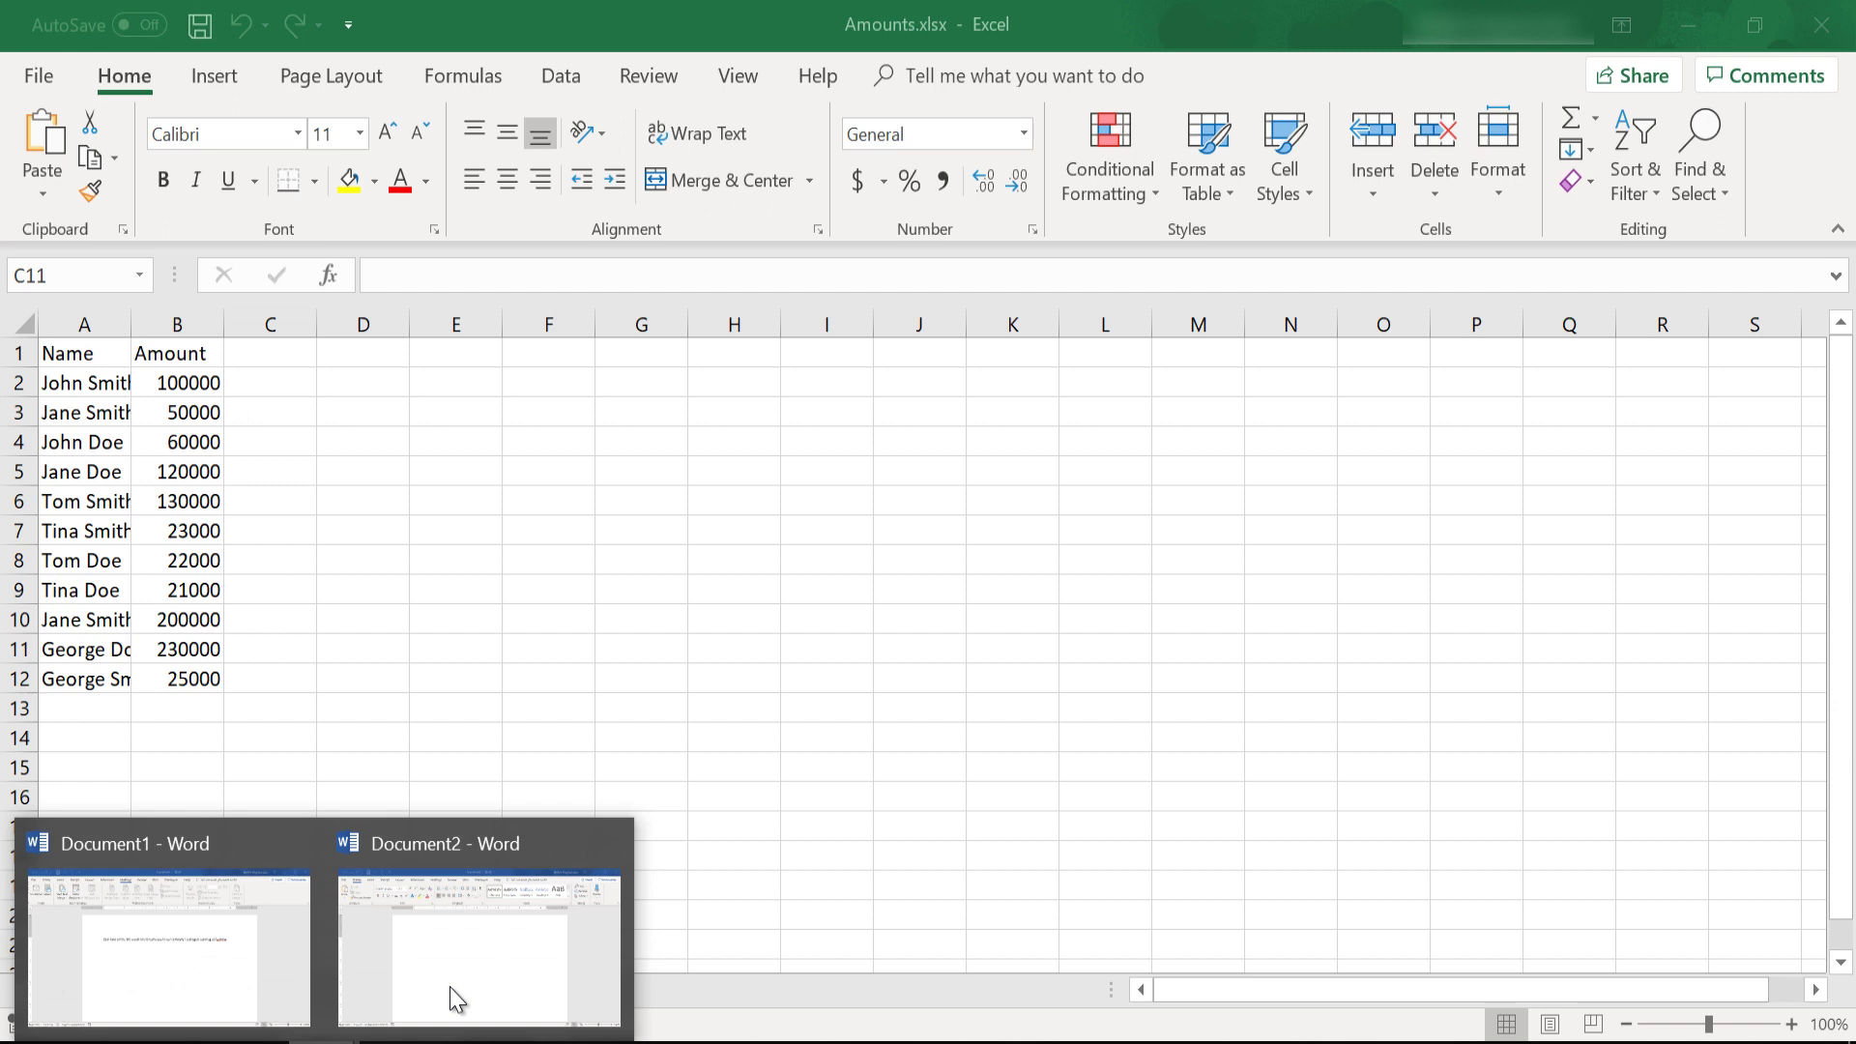
click(488, 981)
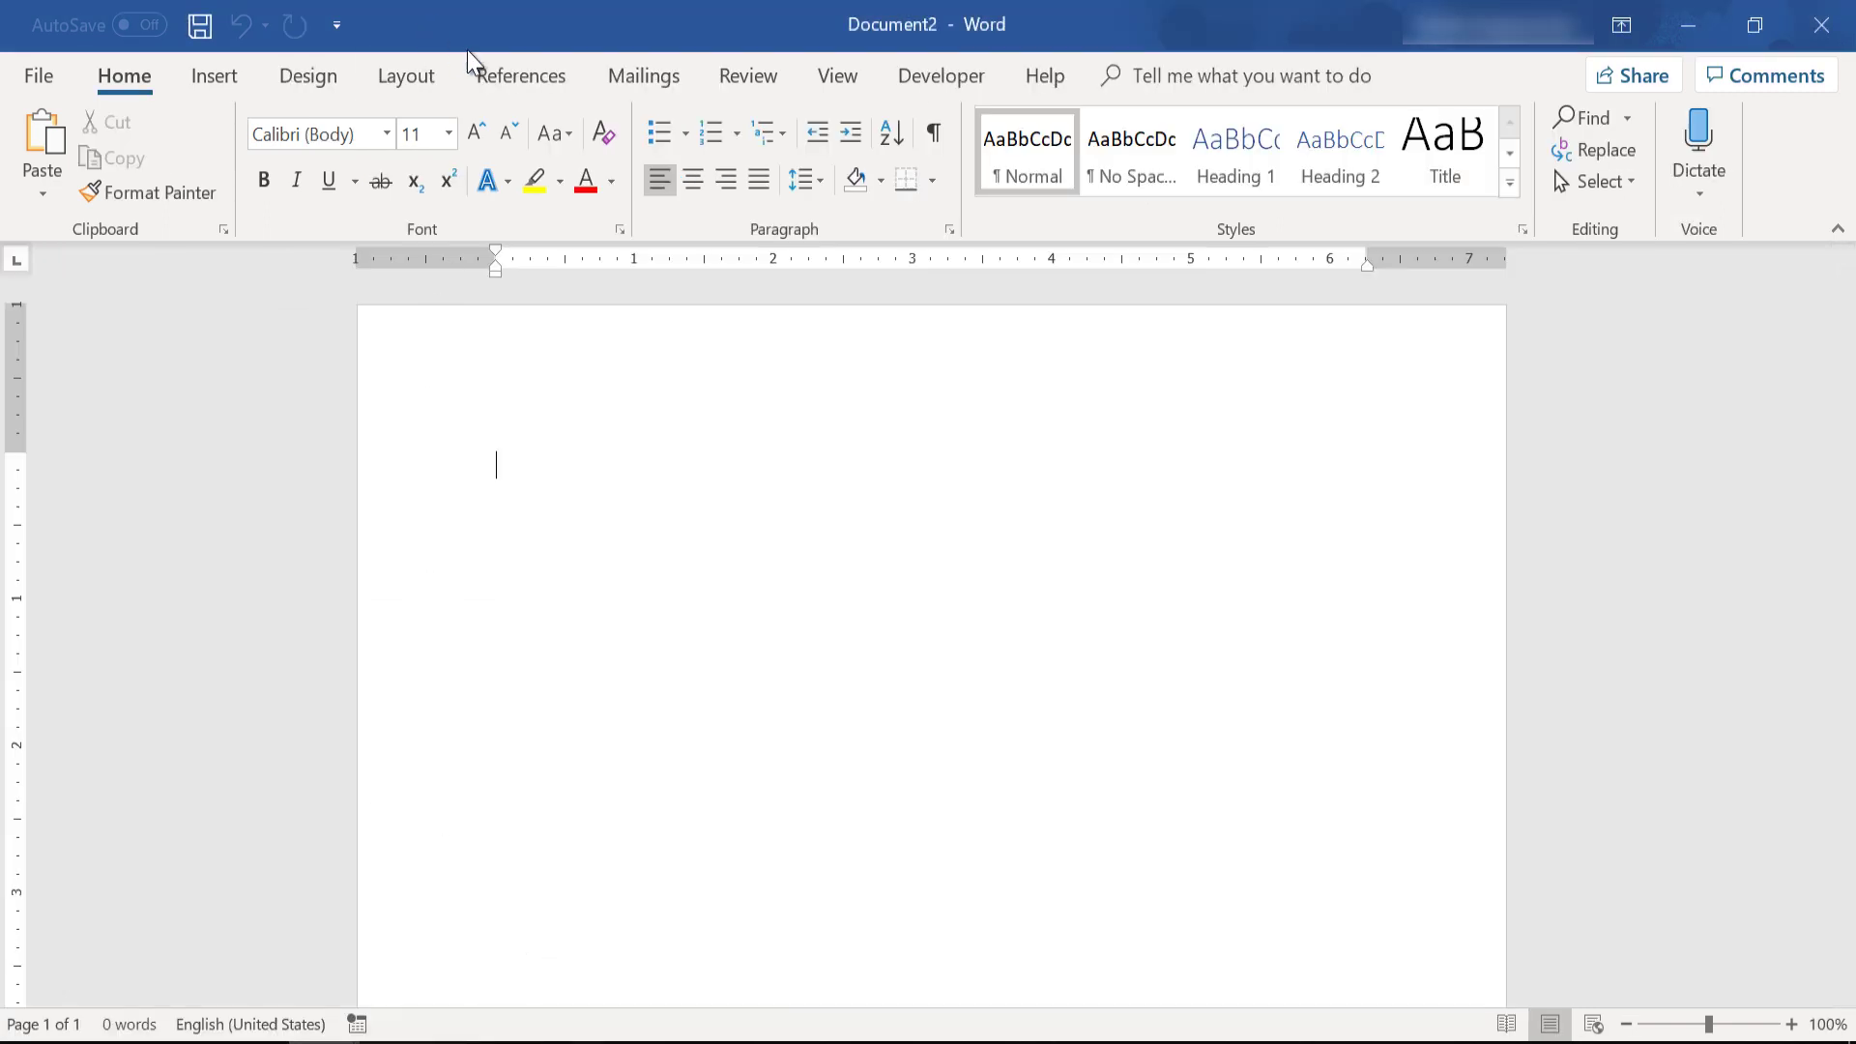
click(646, 83)
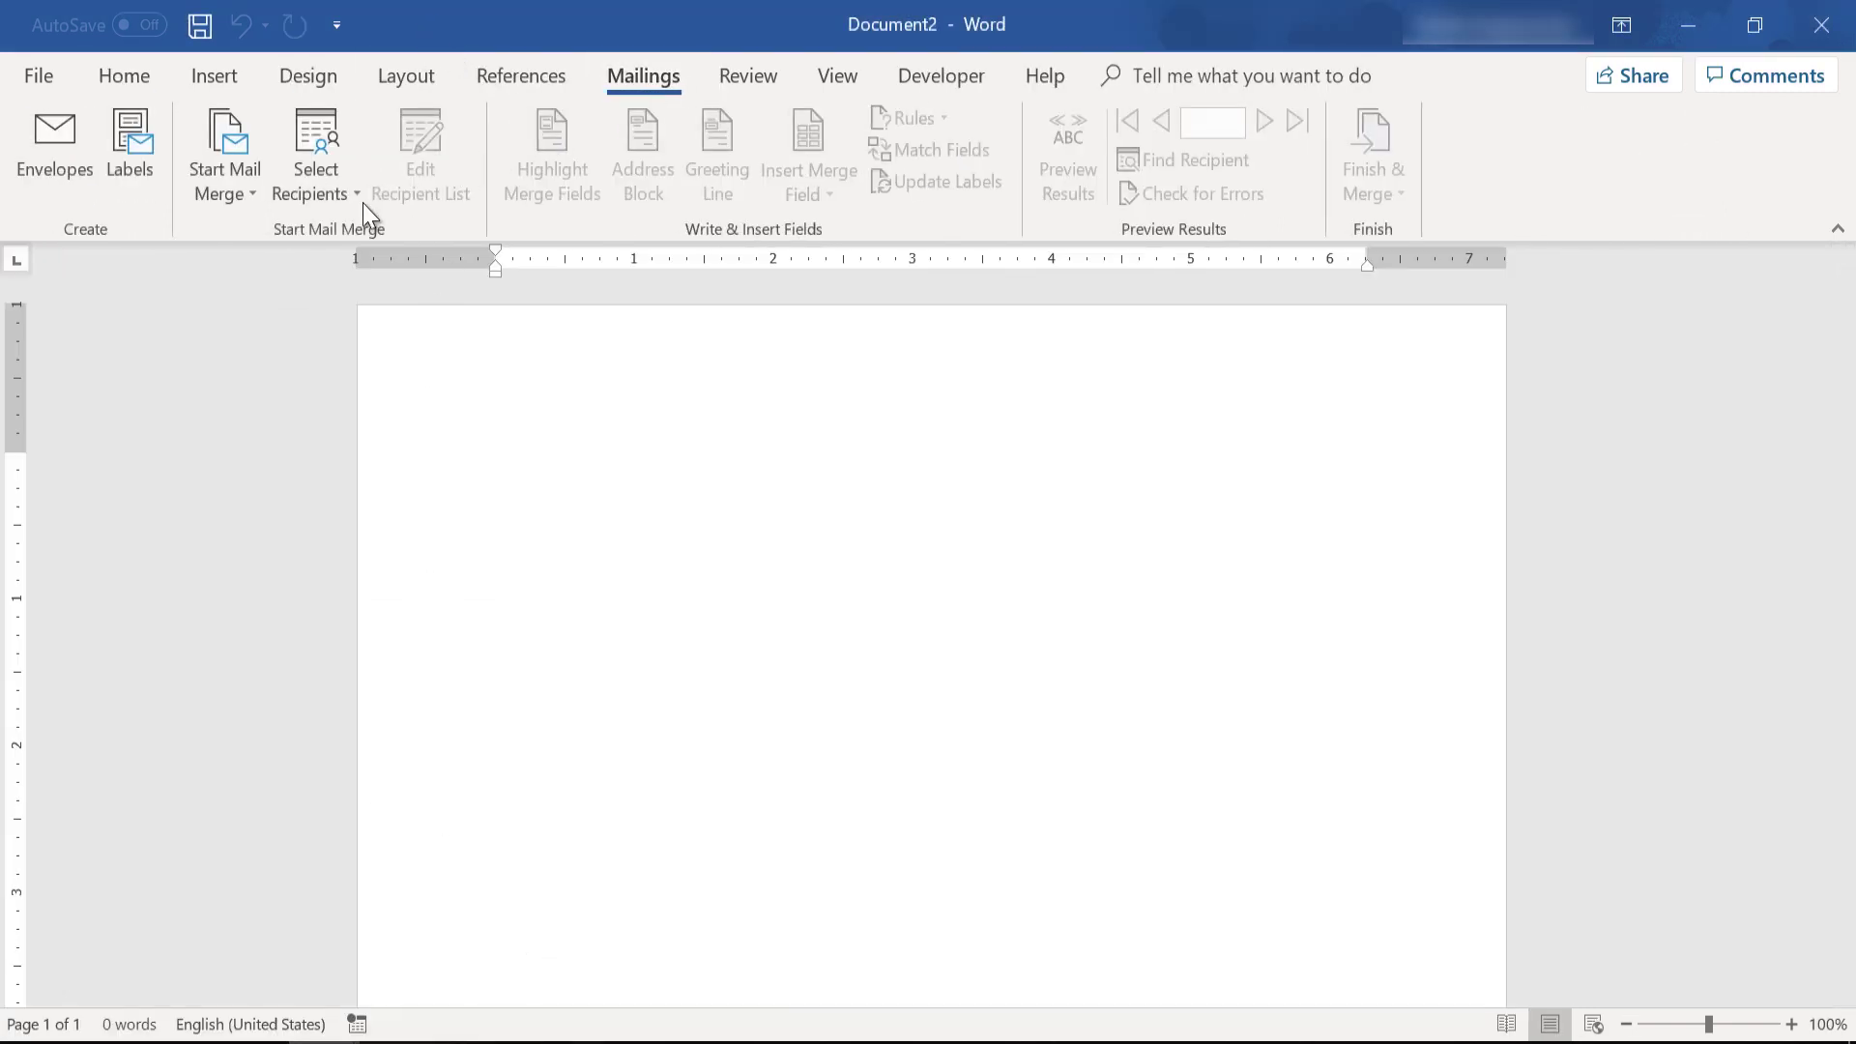
click(315, 177)
click(247, 154)
click(247, 154)
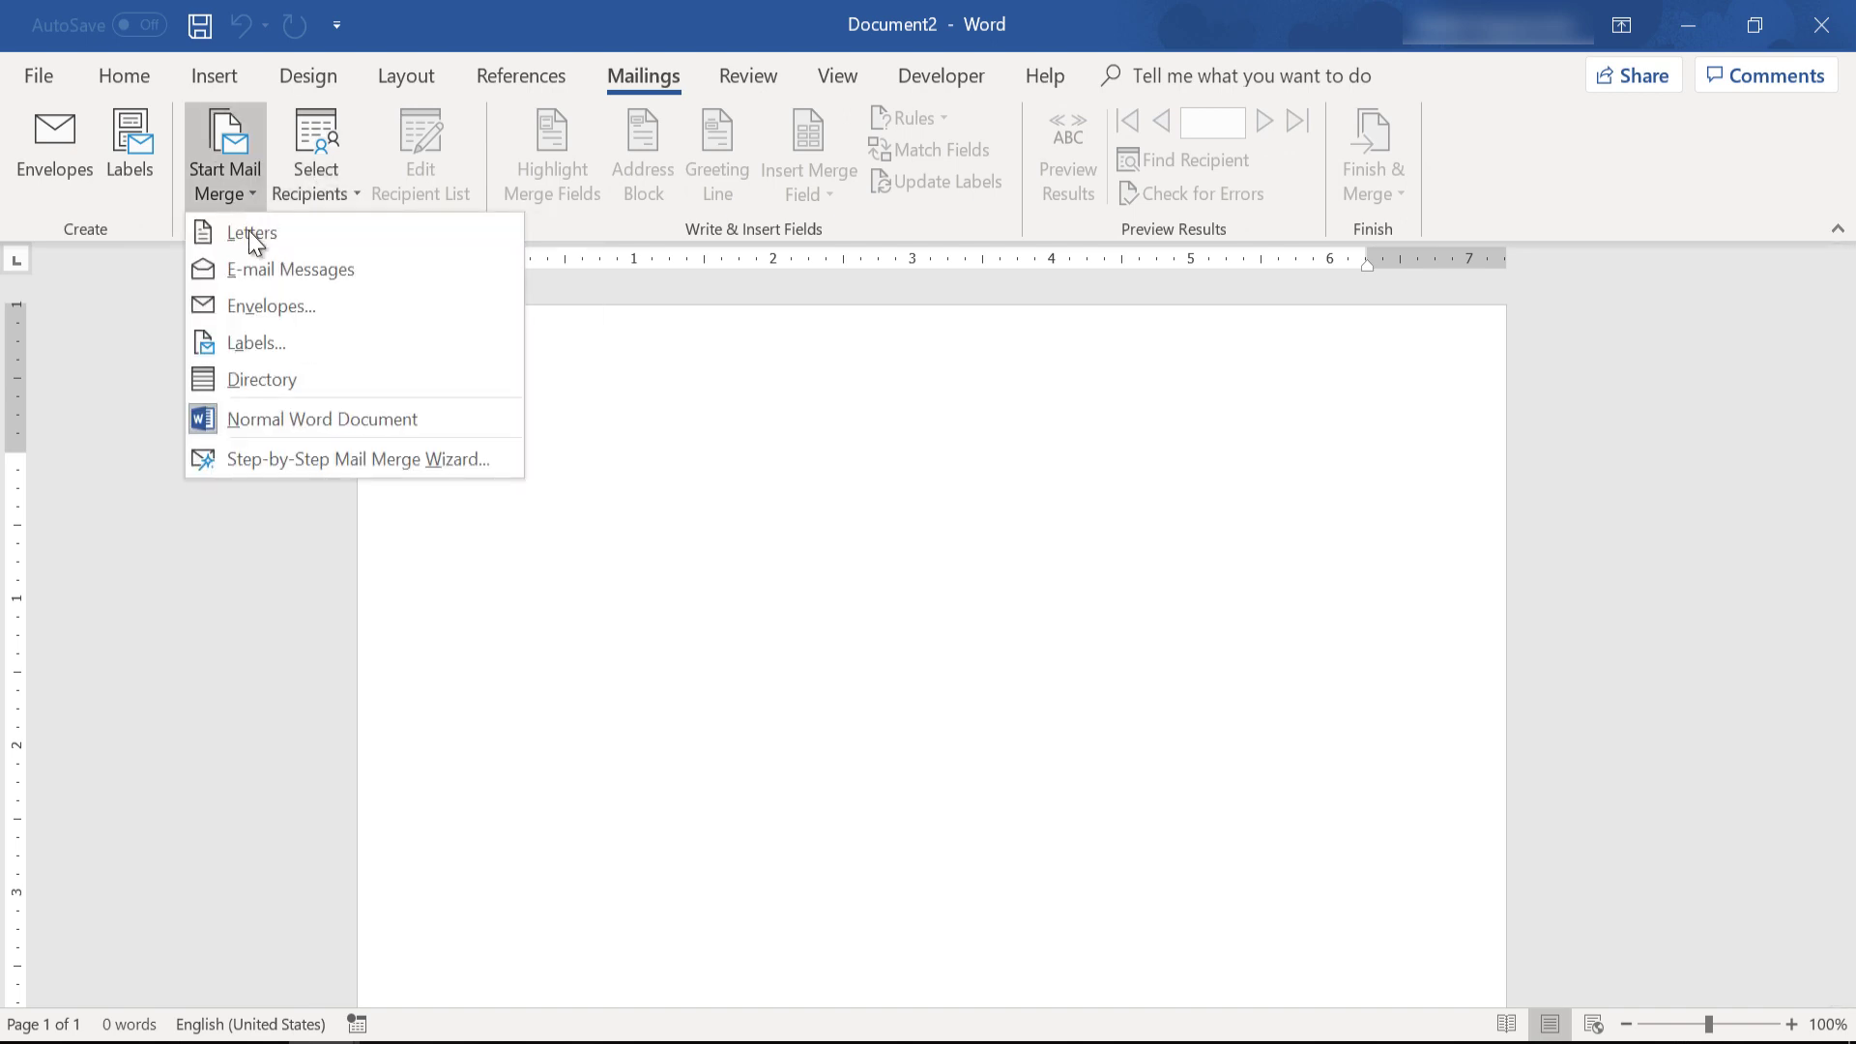
click(323, 413)
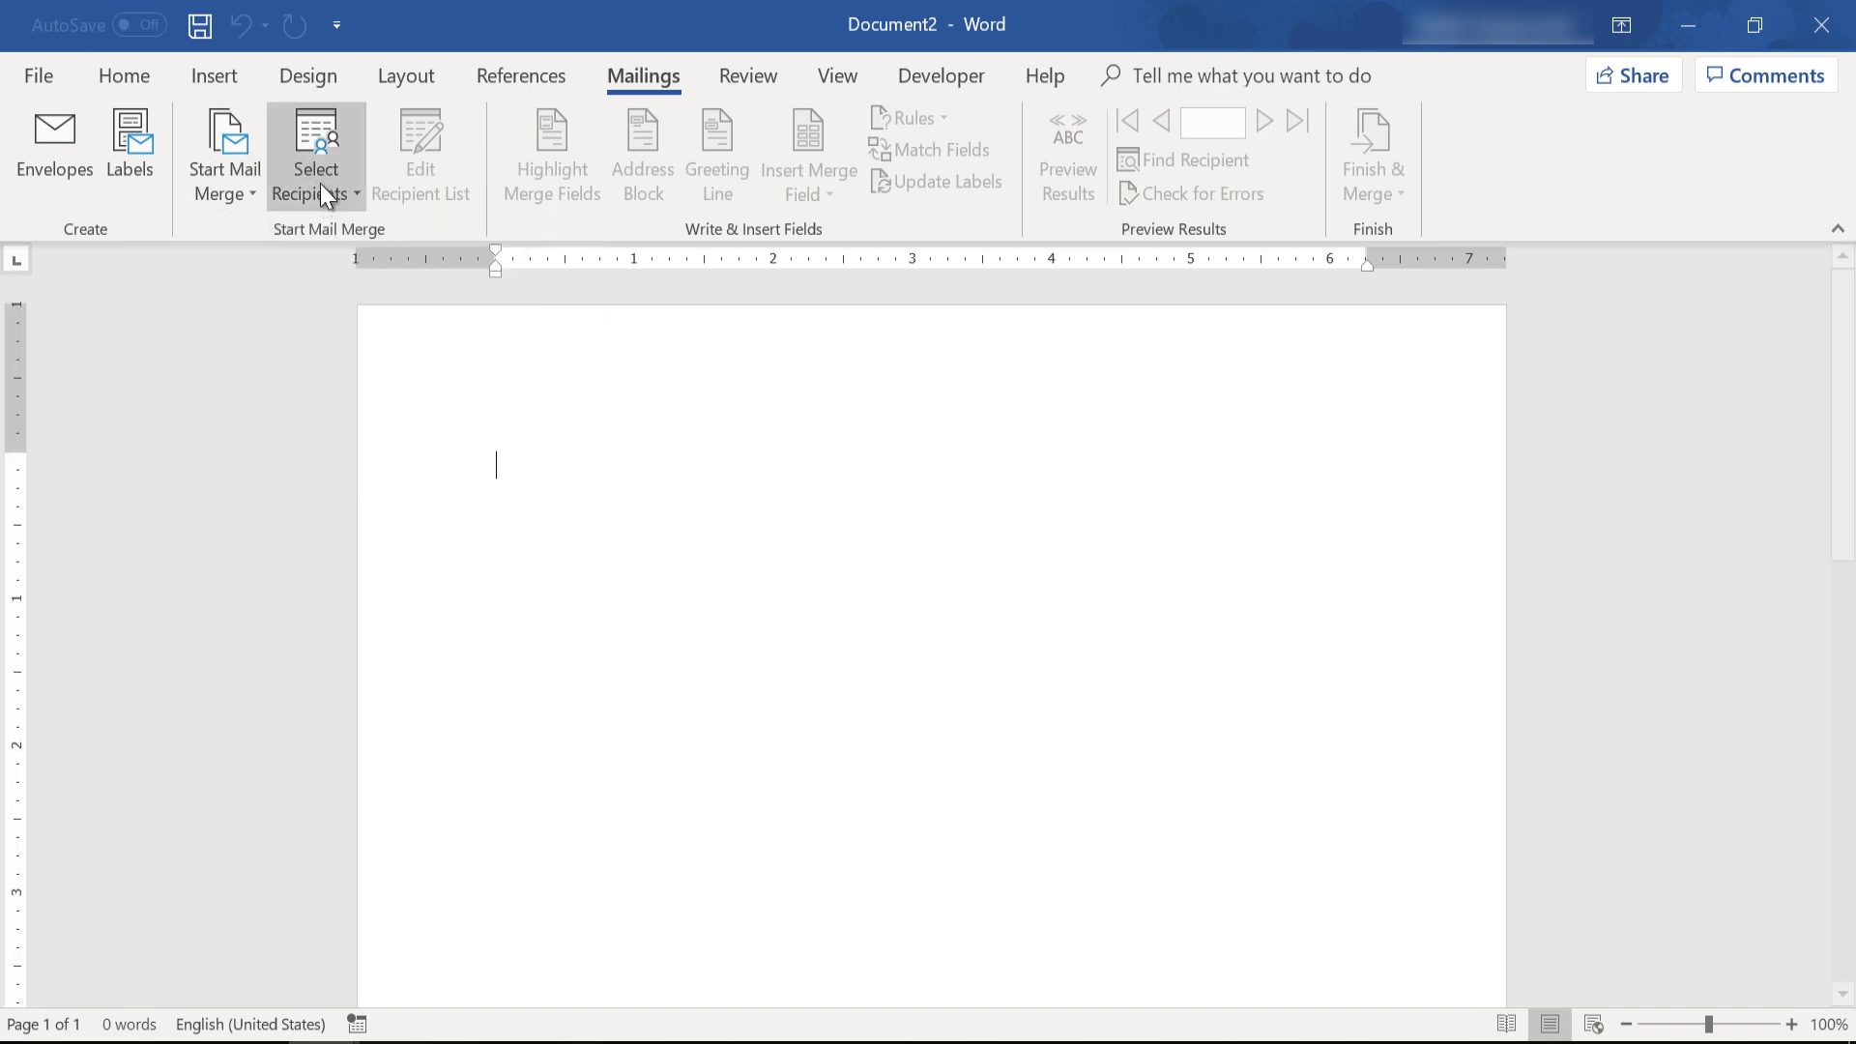
Use Sheet1$ of Amounts.xlsx as the existing recipient list
click(321, 176)
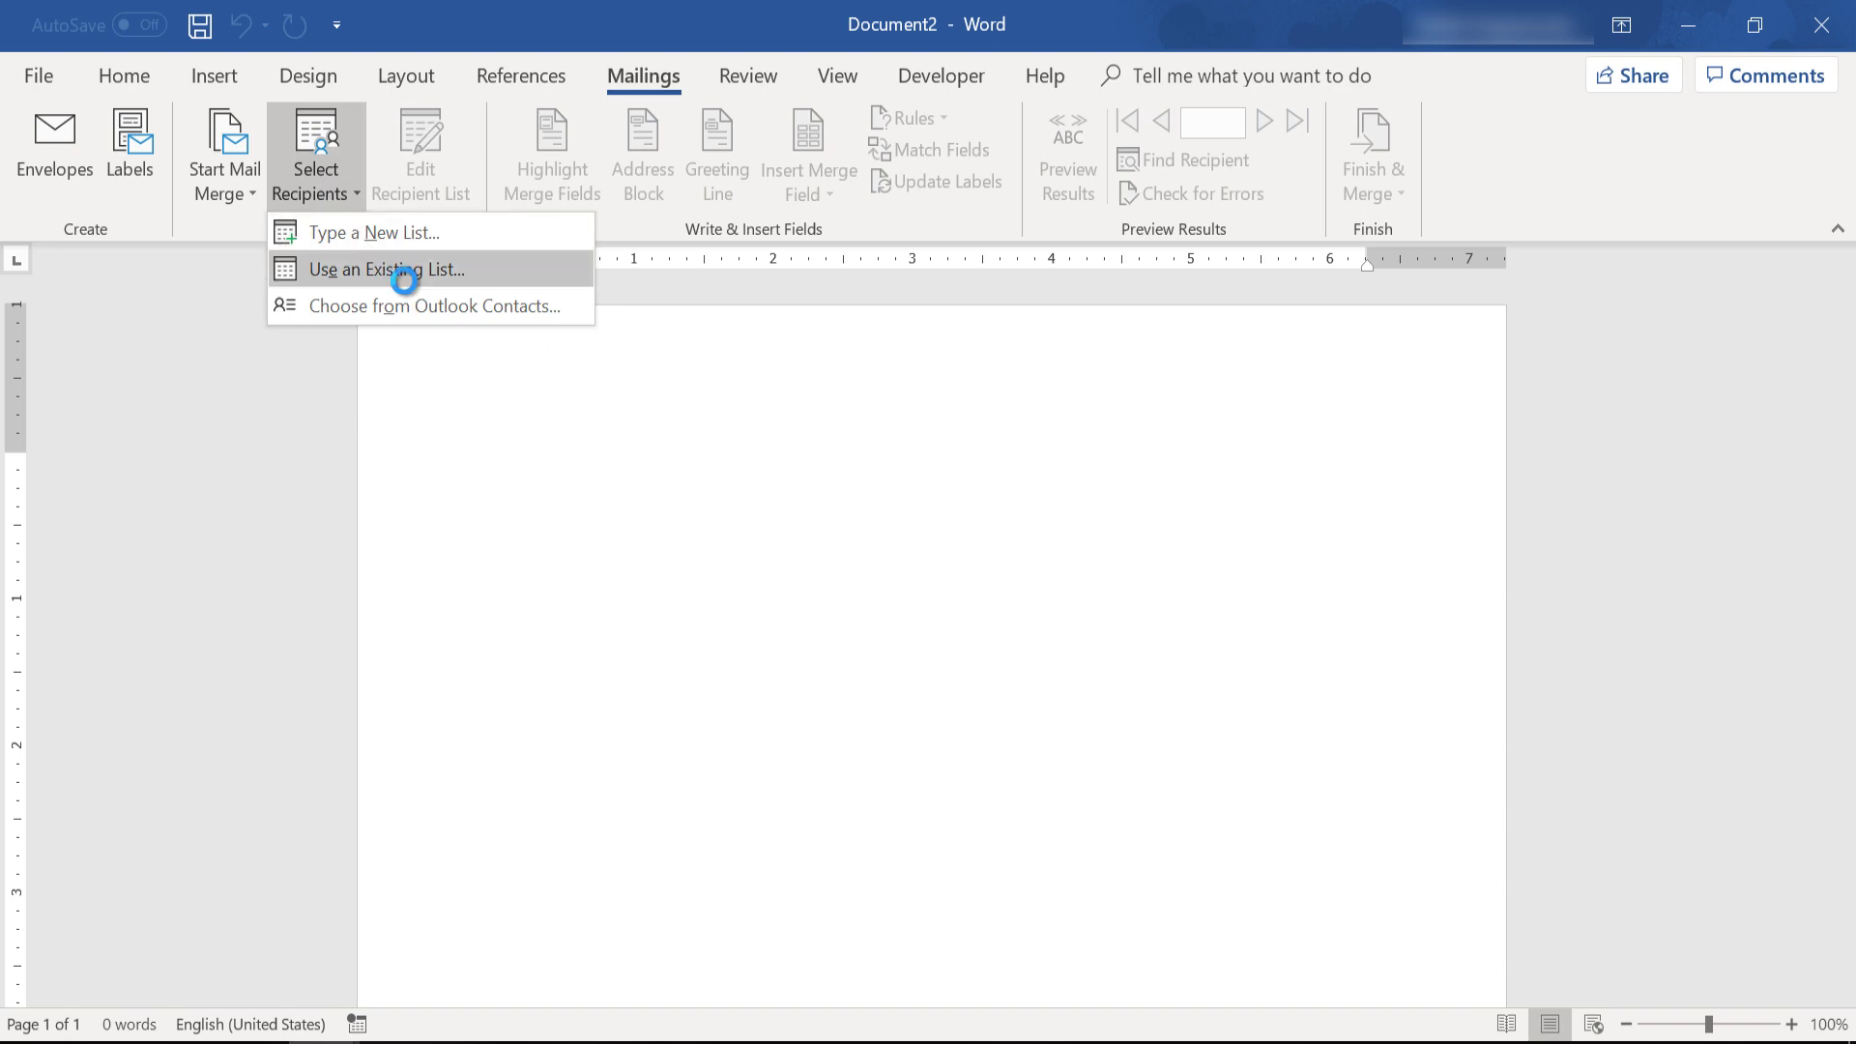
click(404, 279)
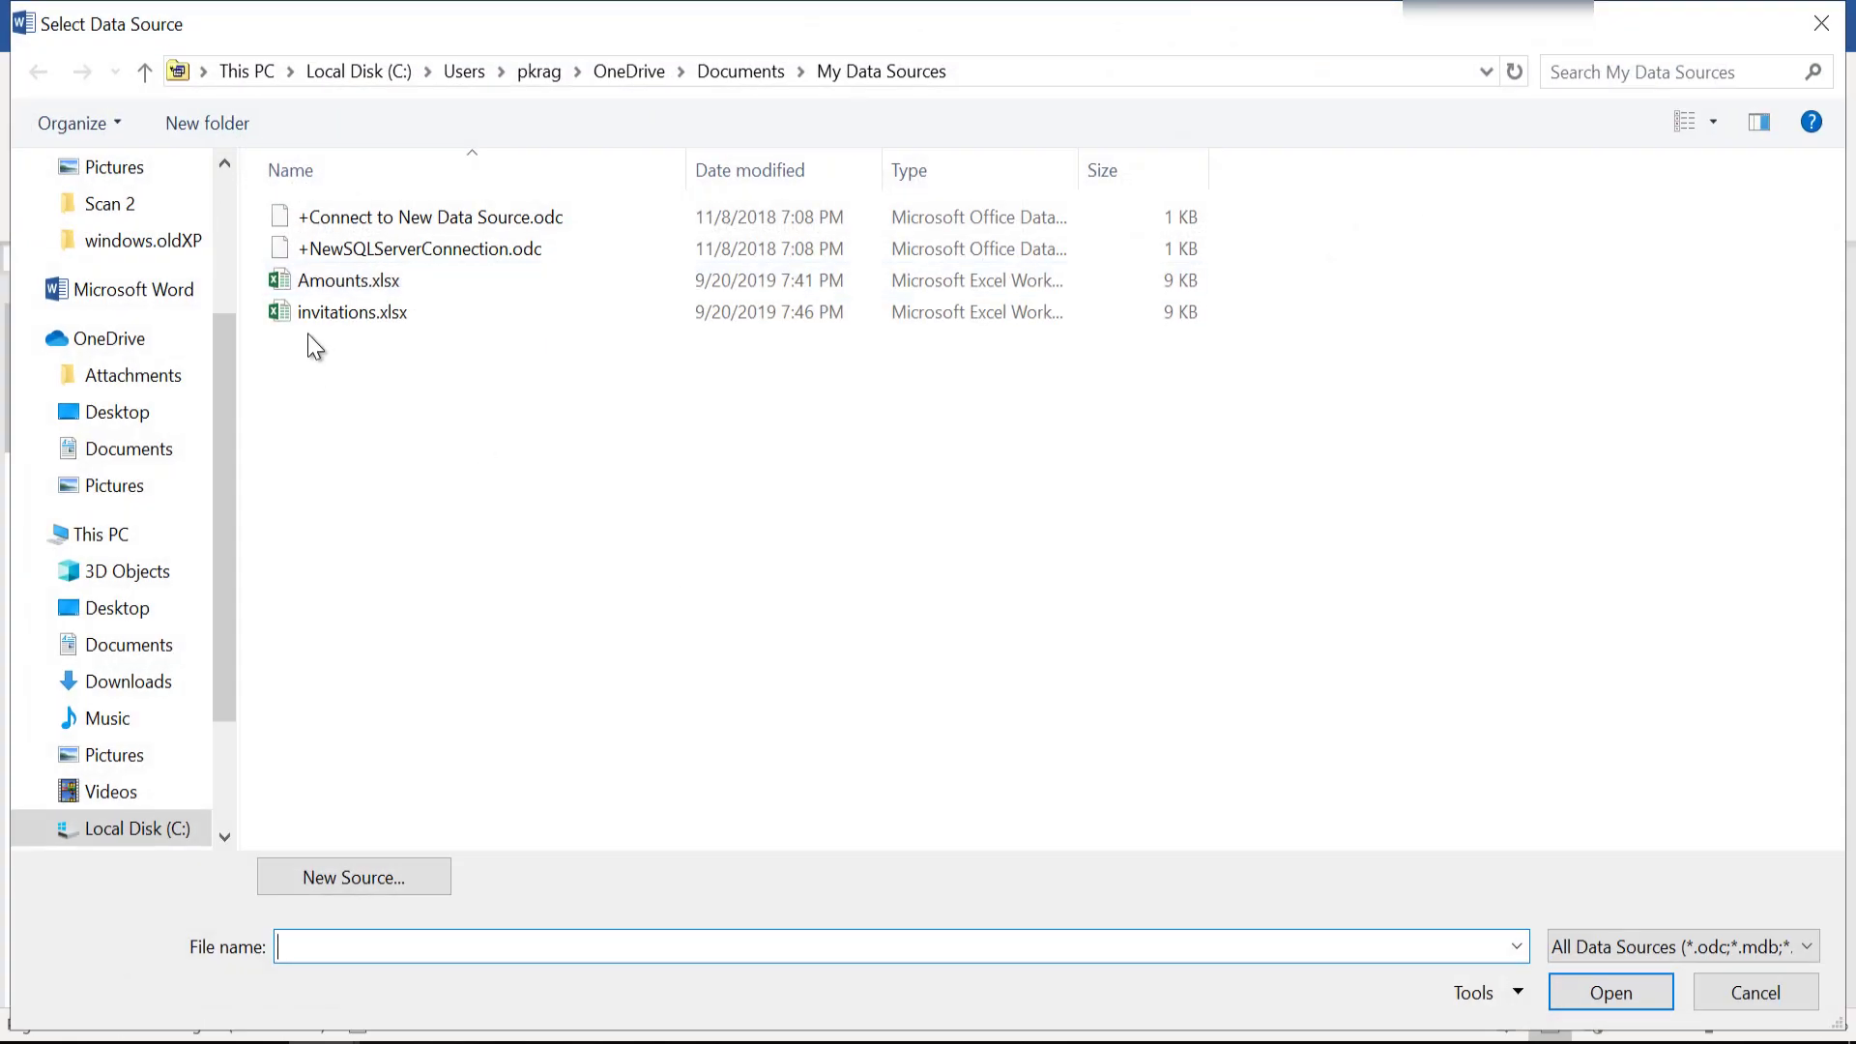
click(344, 281)
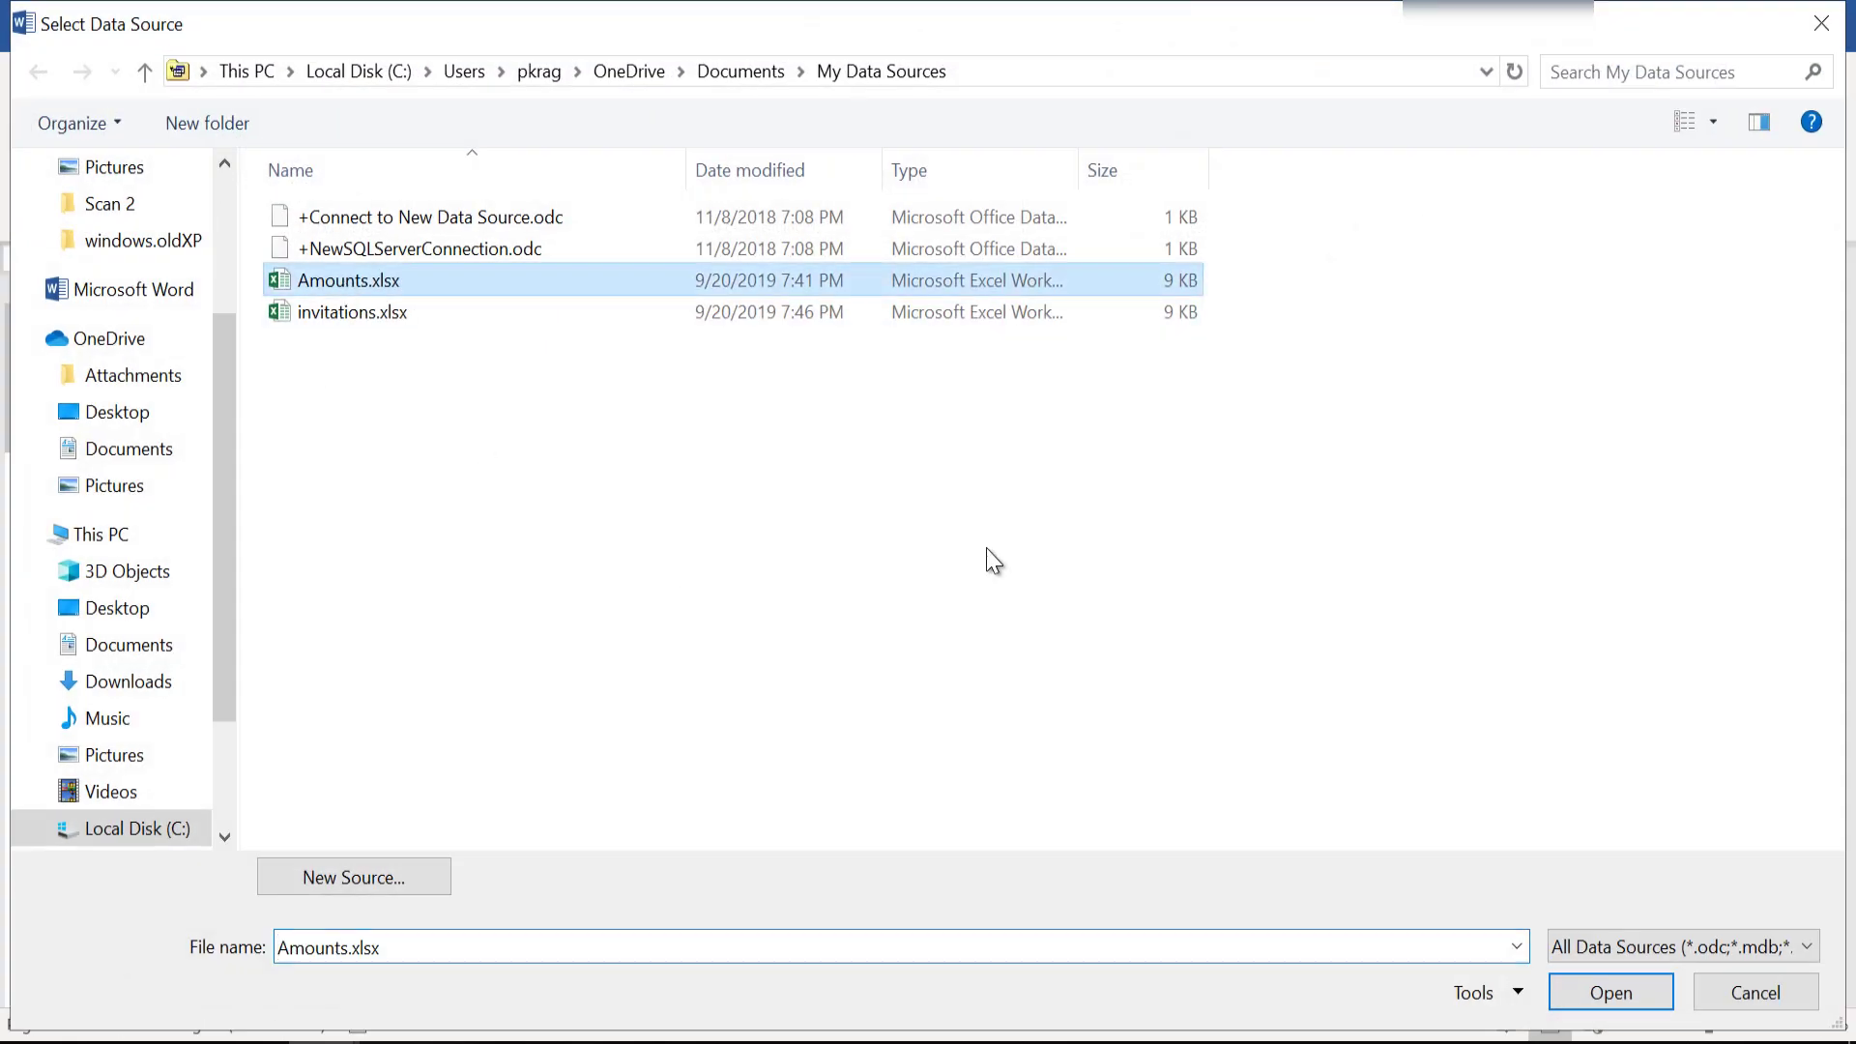
click(1593, 978)
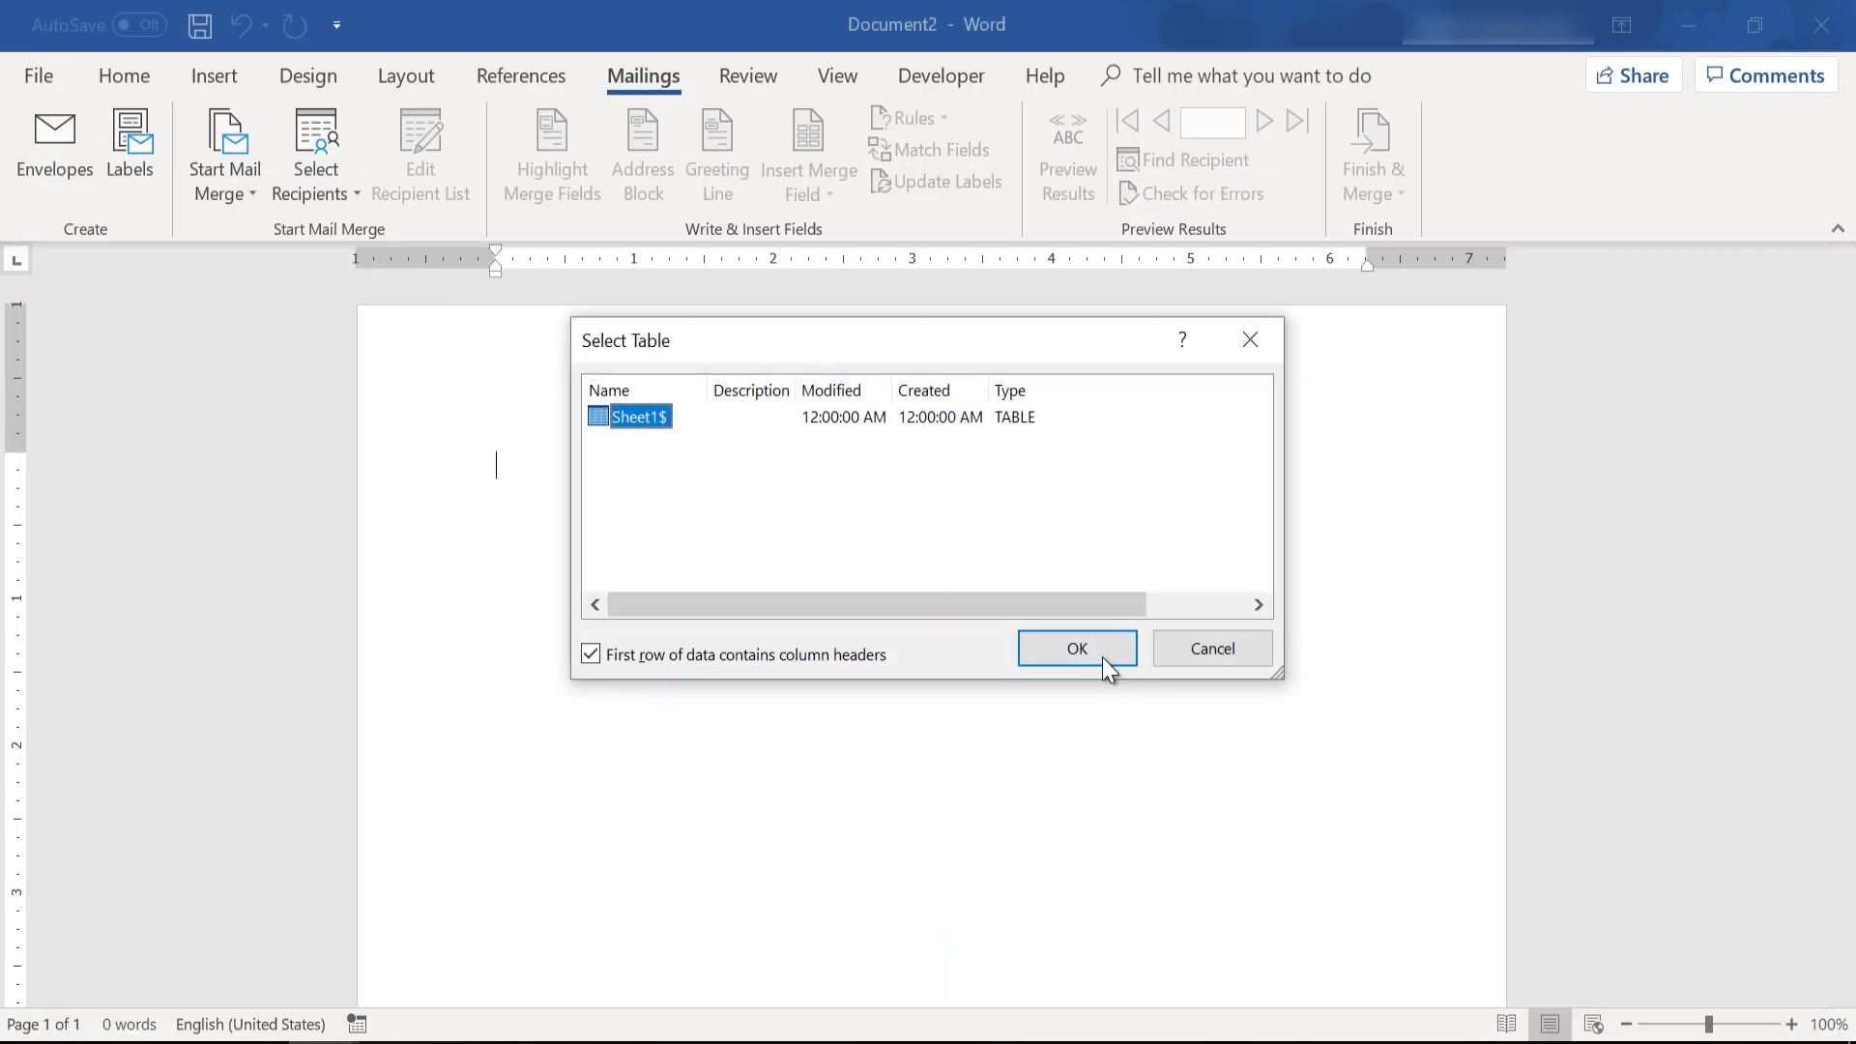
click(1102, 657)
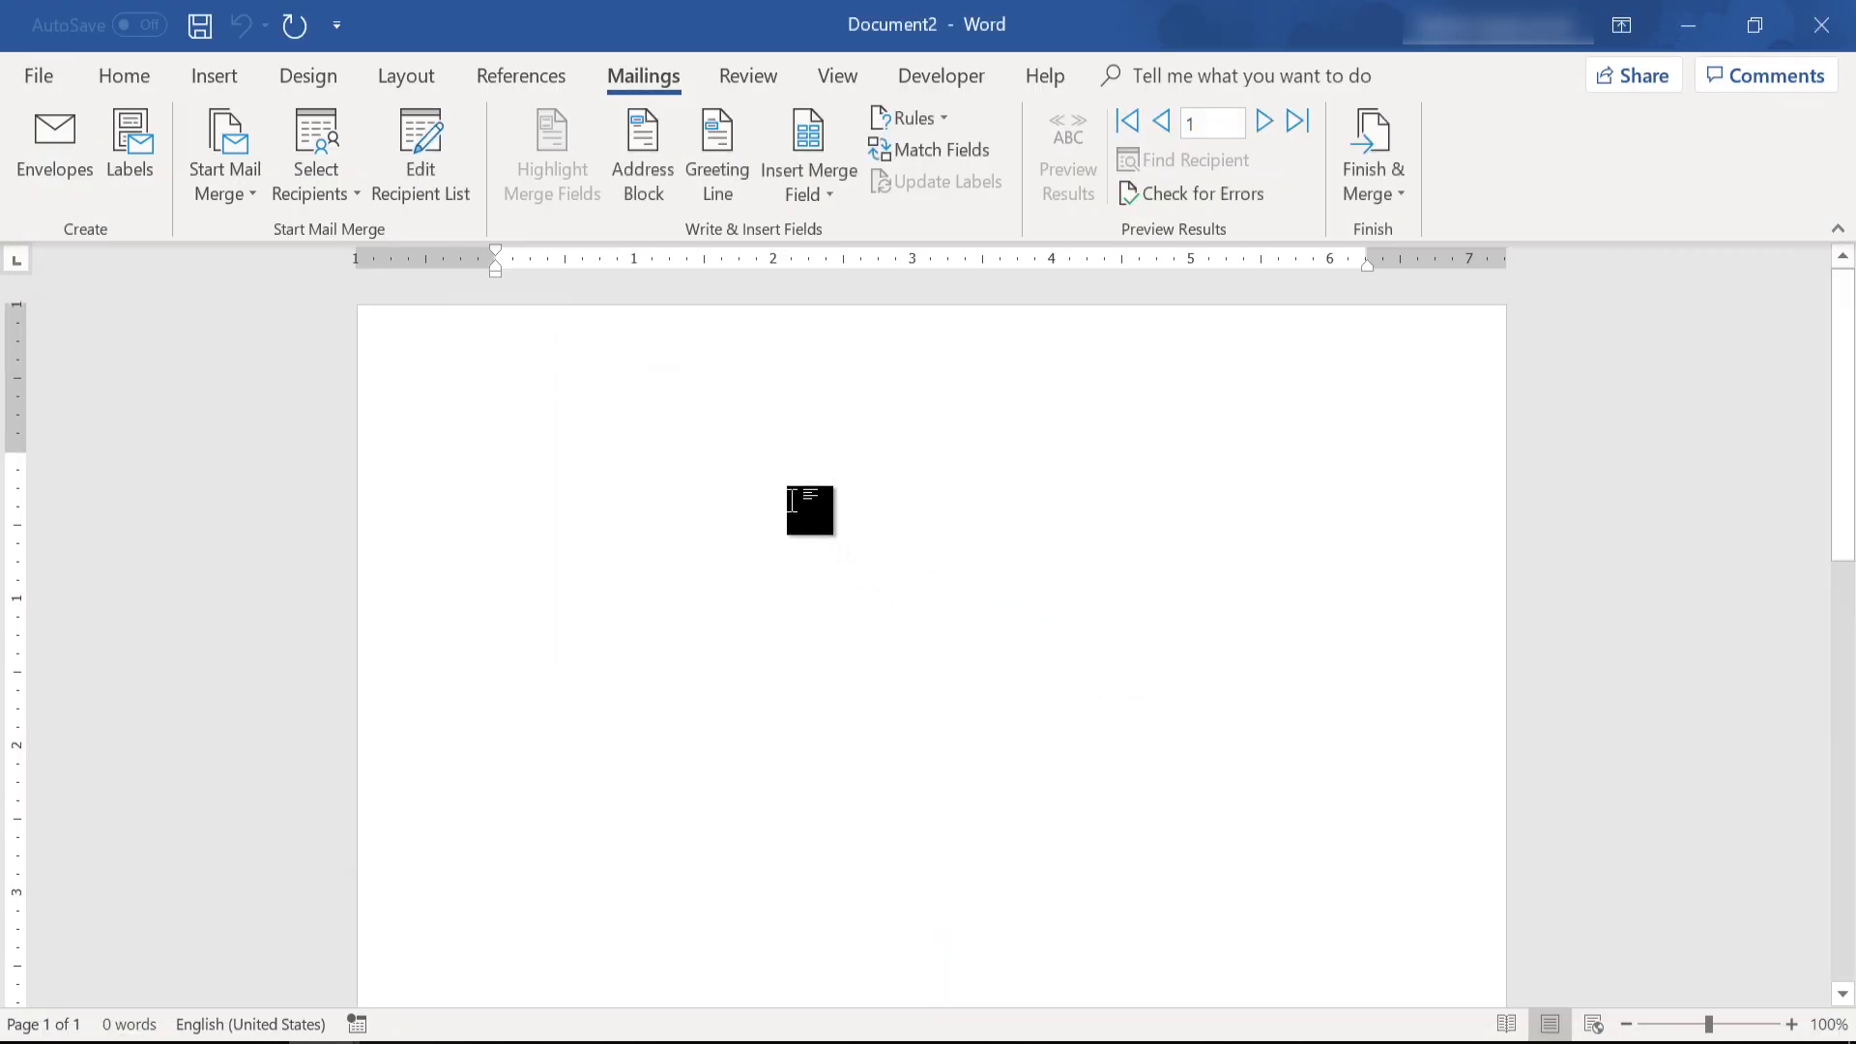
Type 'Dear . As a valued customer we would like to offer you our new credit card with really low interest rates.'
text(De)
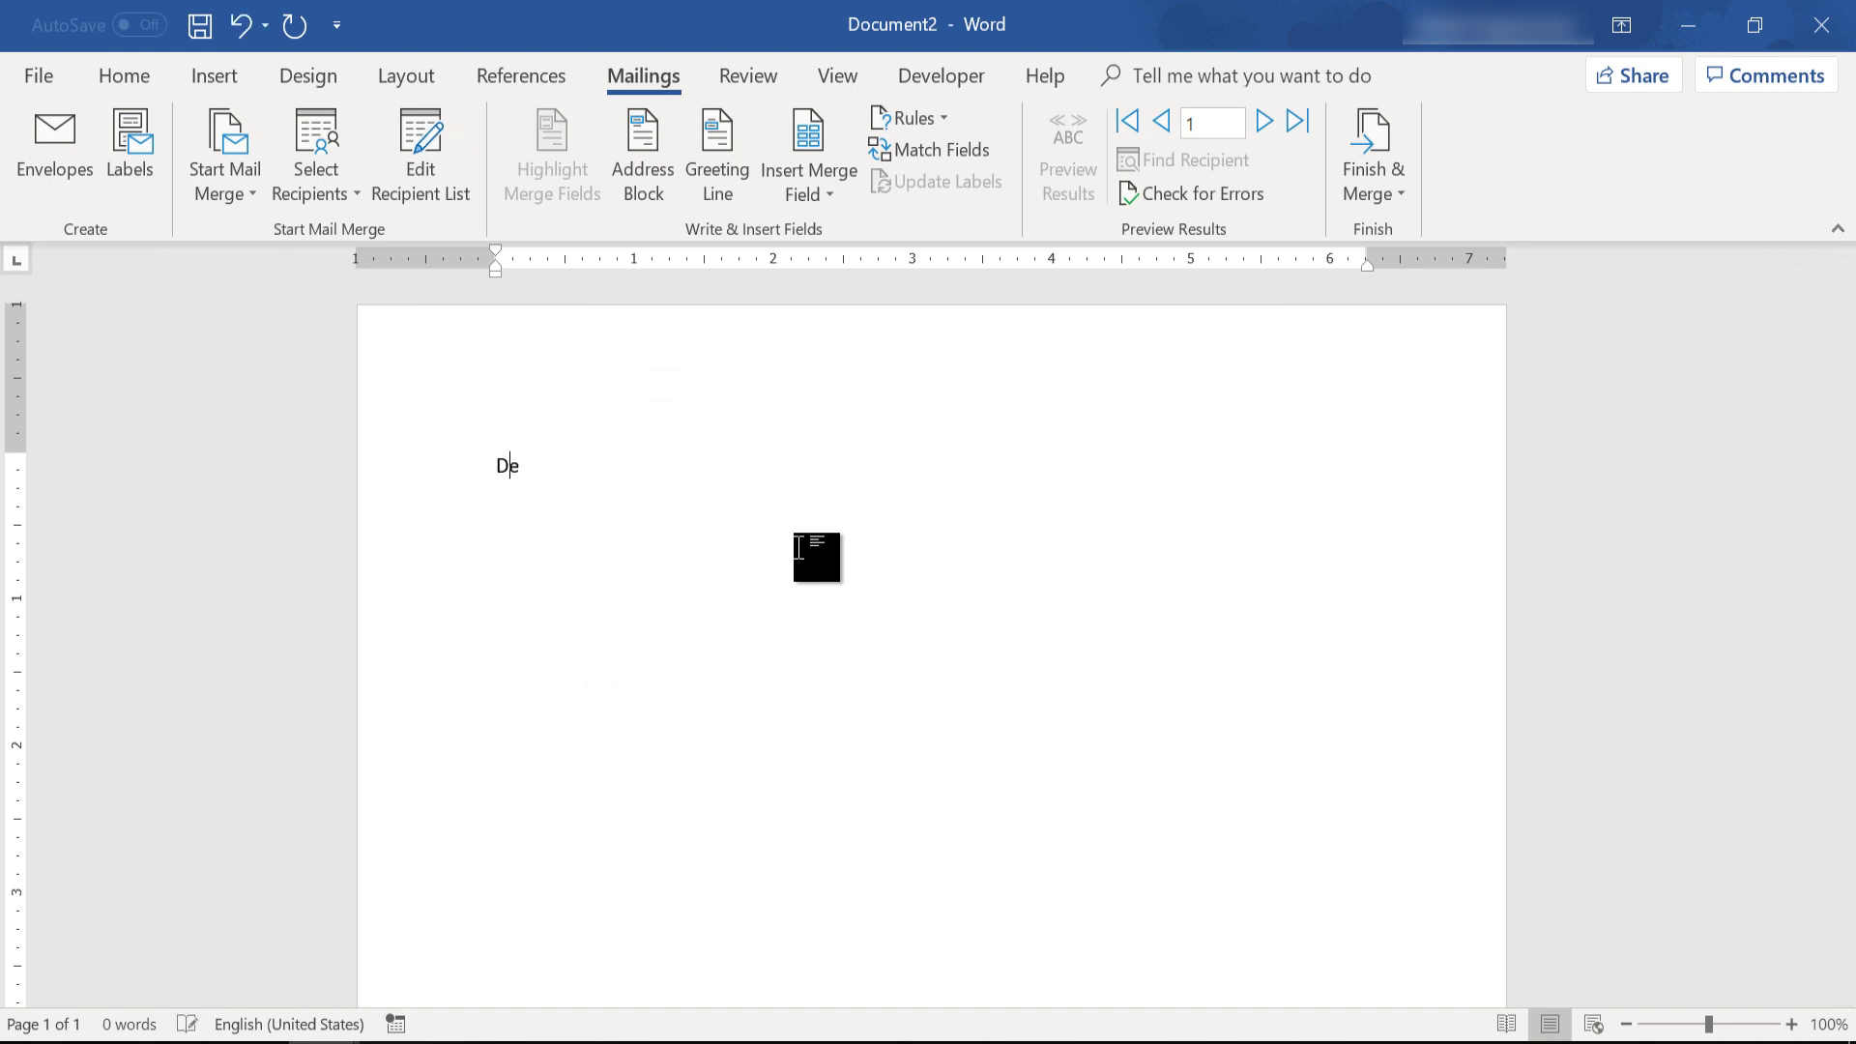
text(ar .)
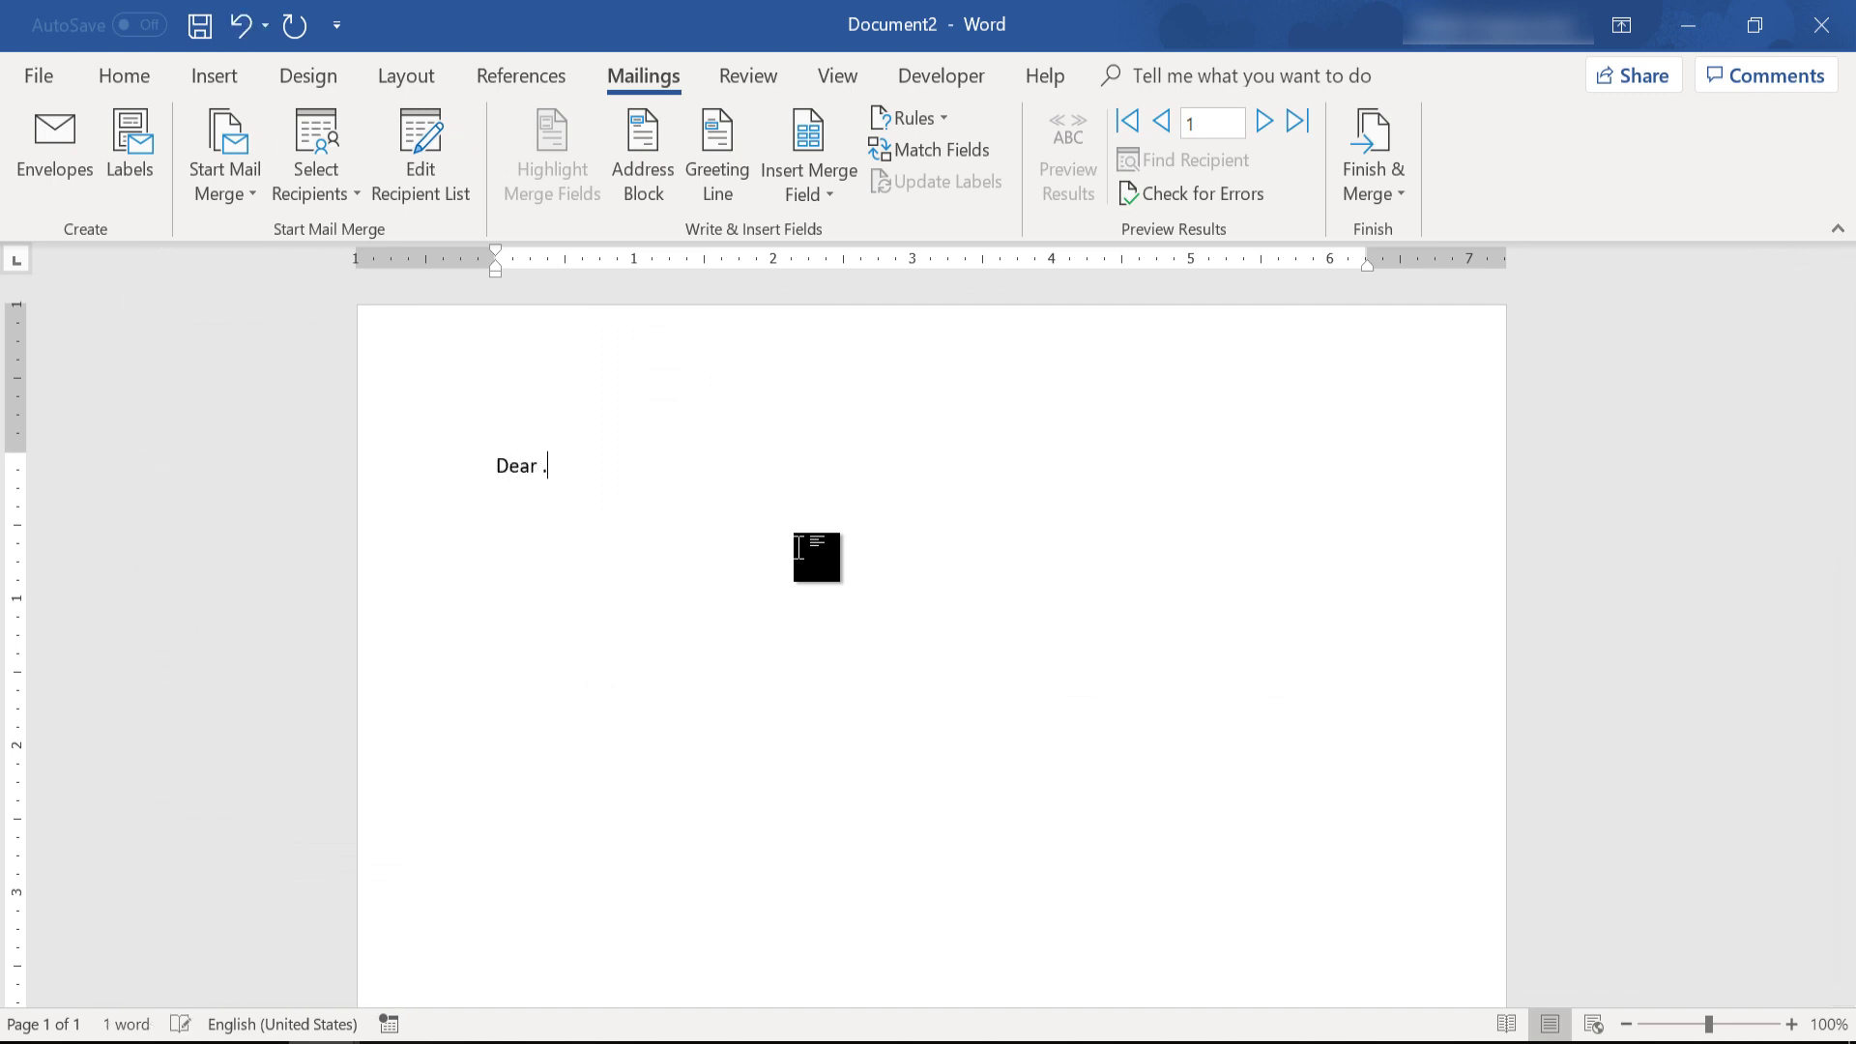
text( As a v)
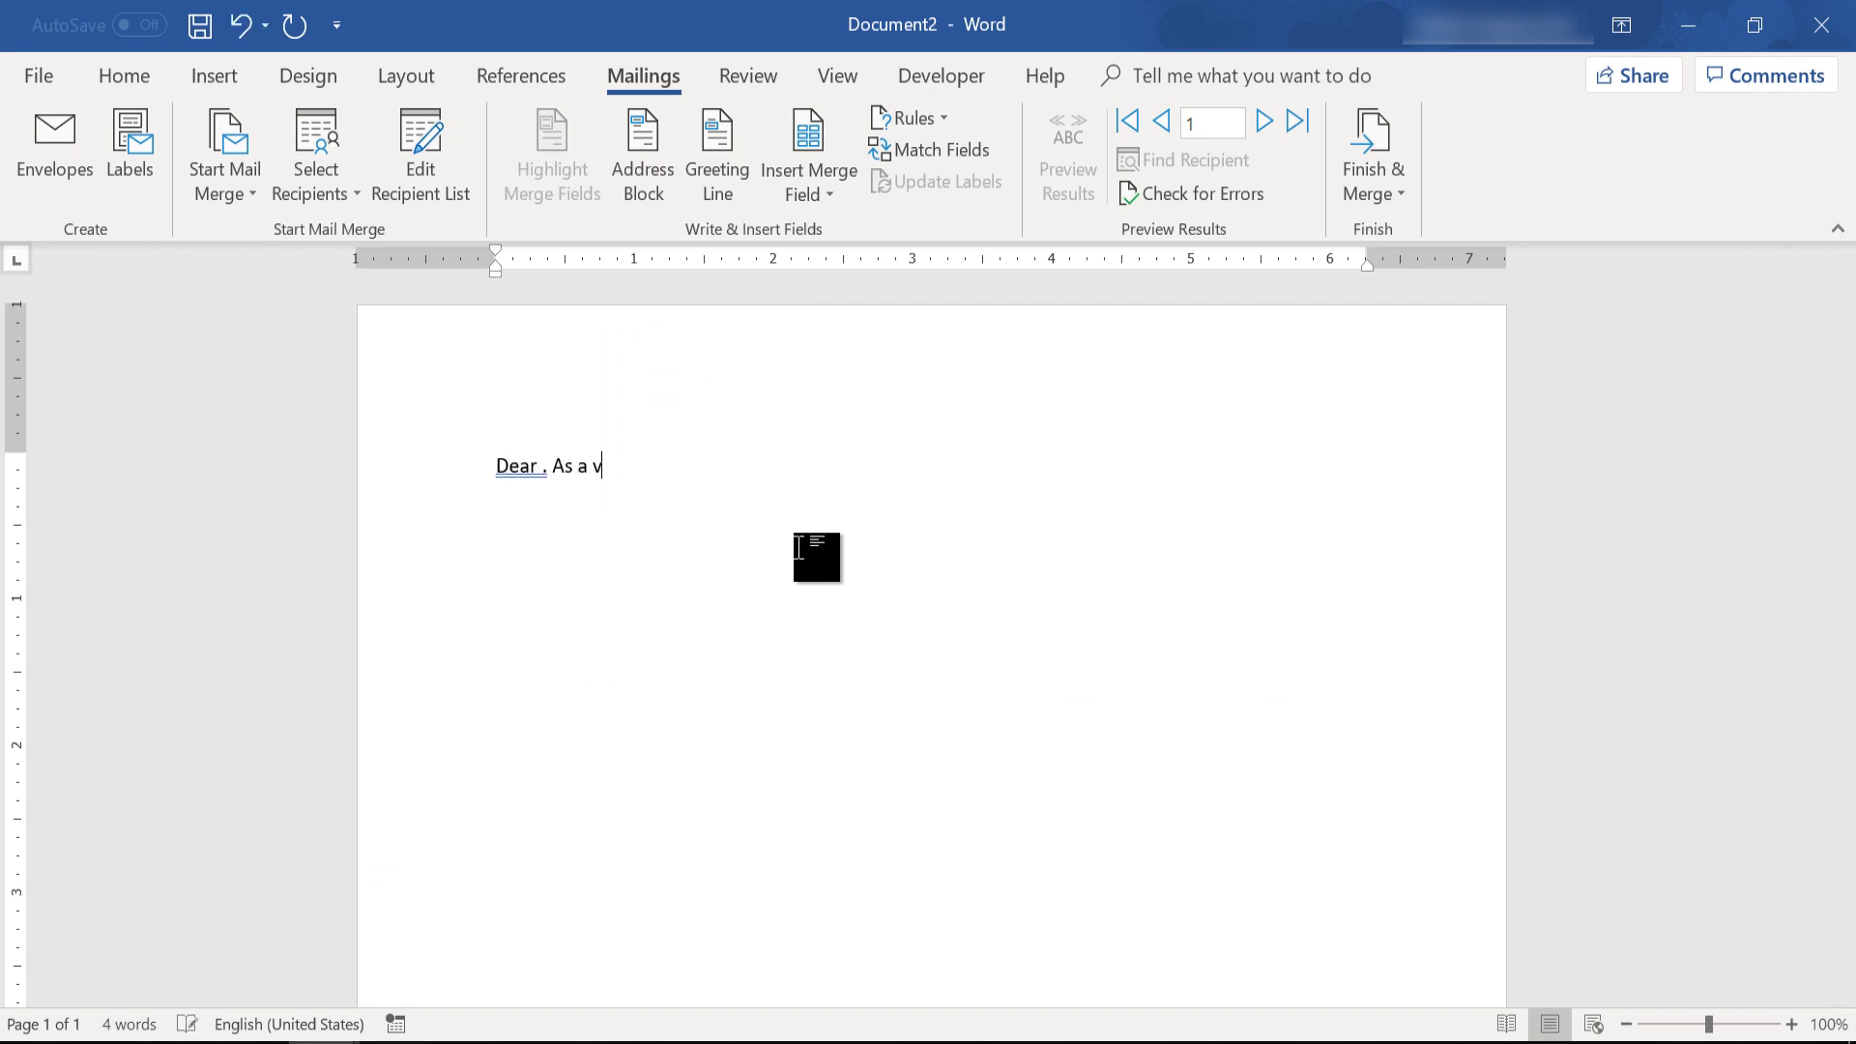
text(alued customer wwe wou)
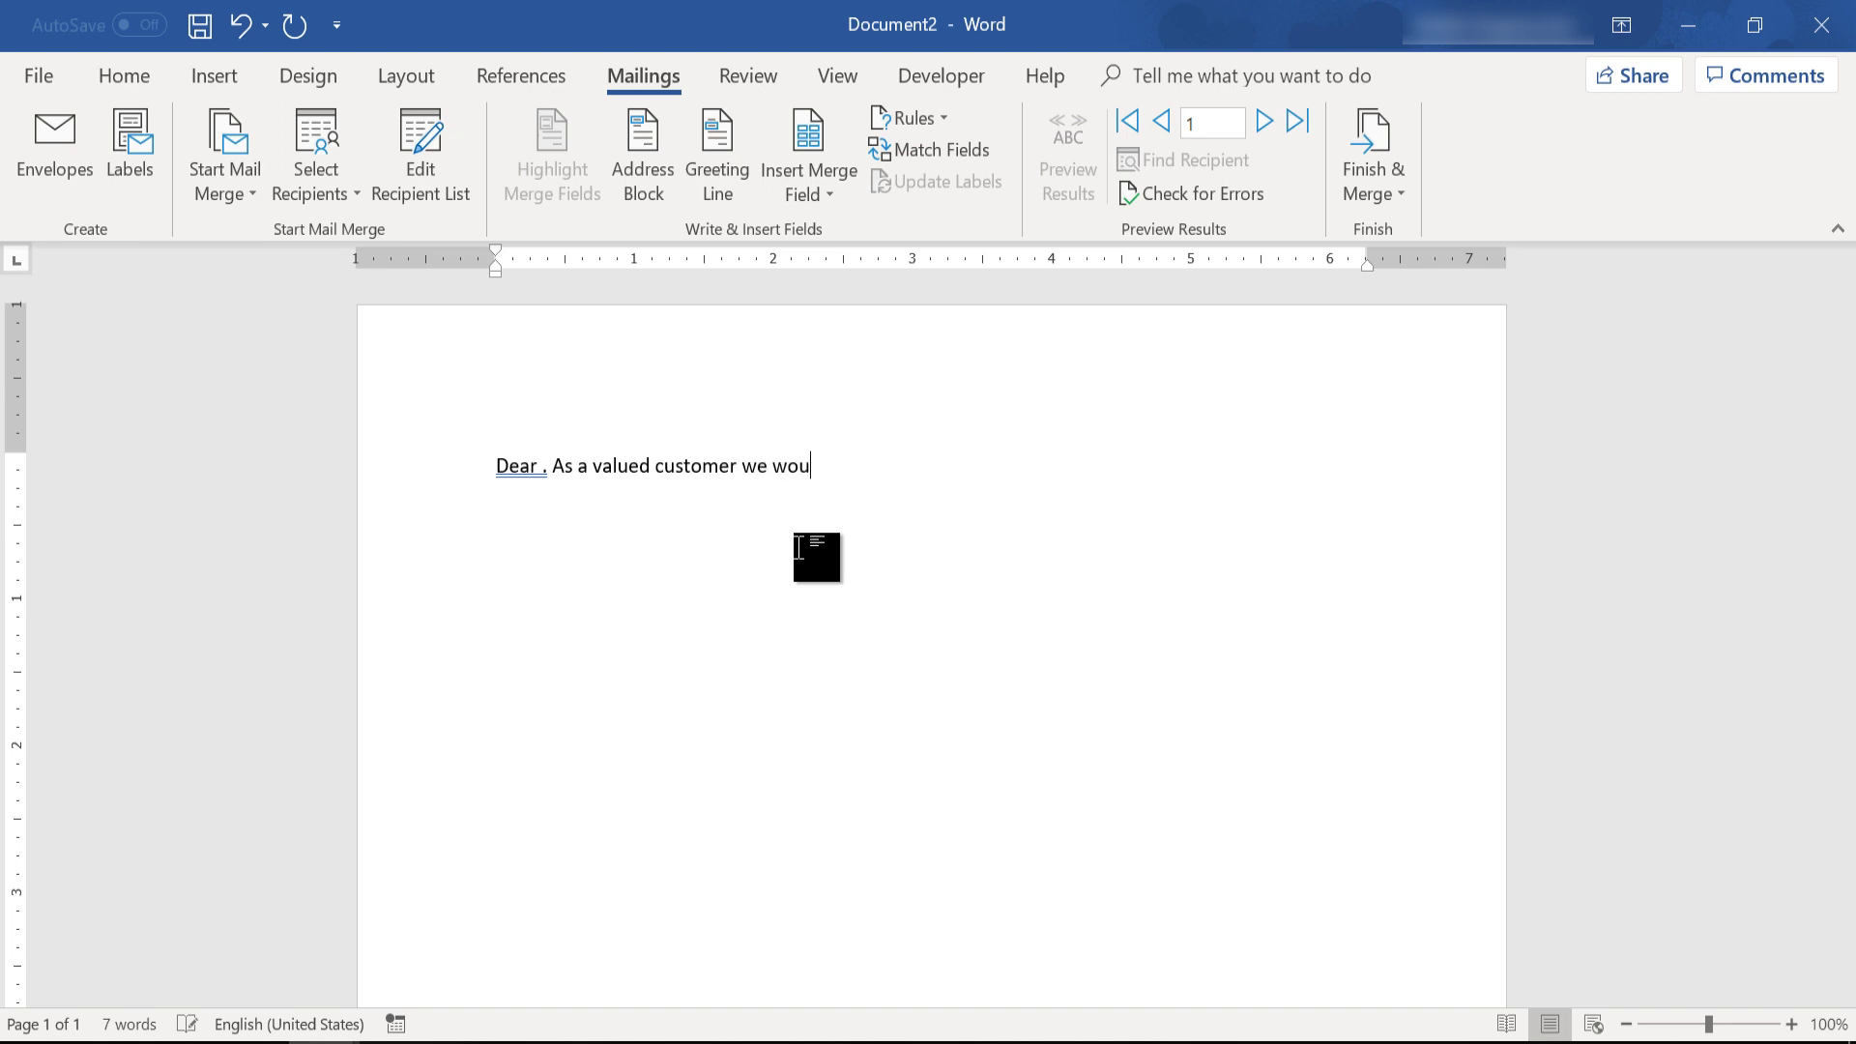
text(ld like to offer youy)
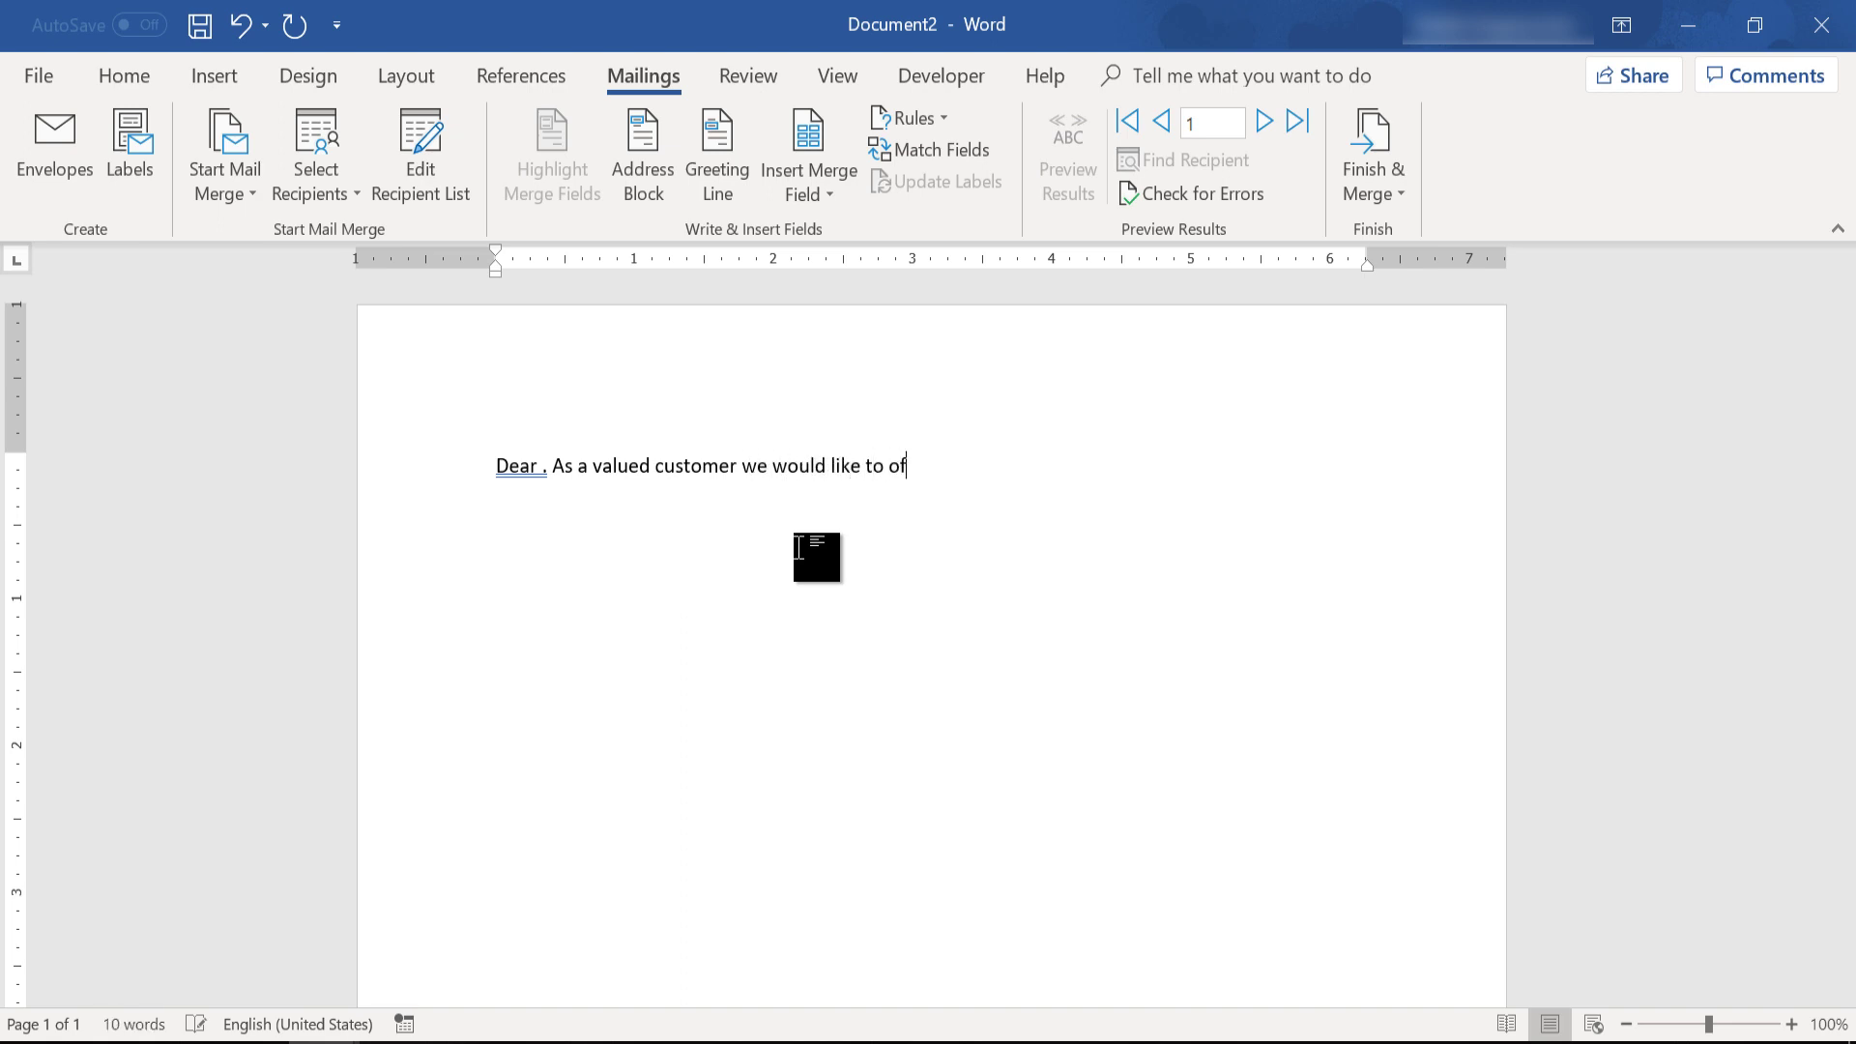
key(BackSpace)
key(BackSpace)
text(our new ce)
key(BackSpace)
text(redit c)
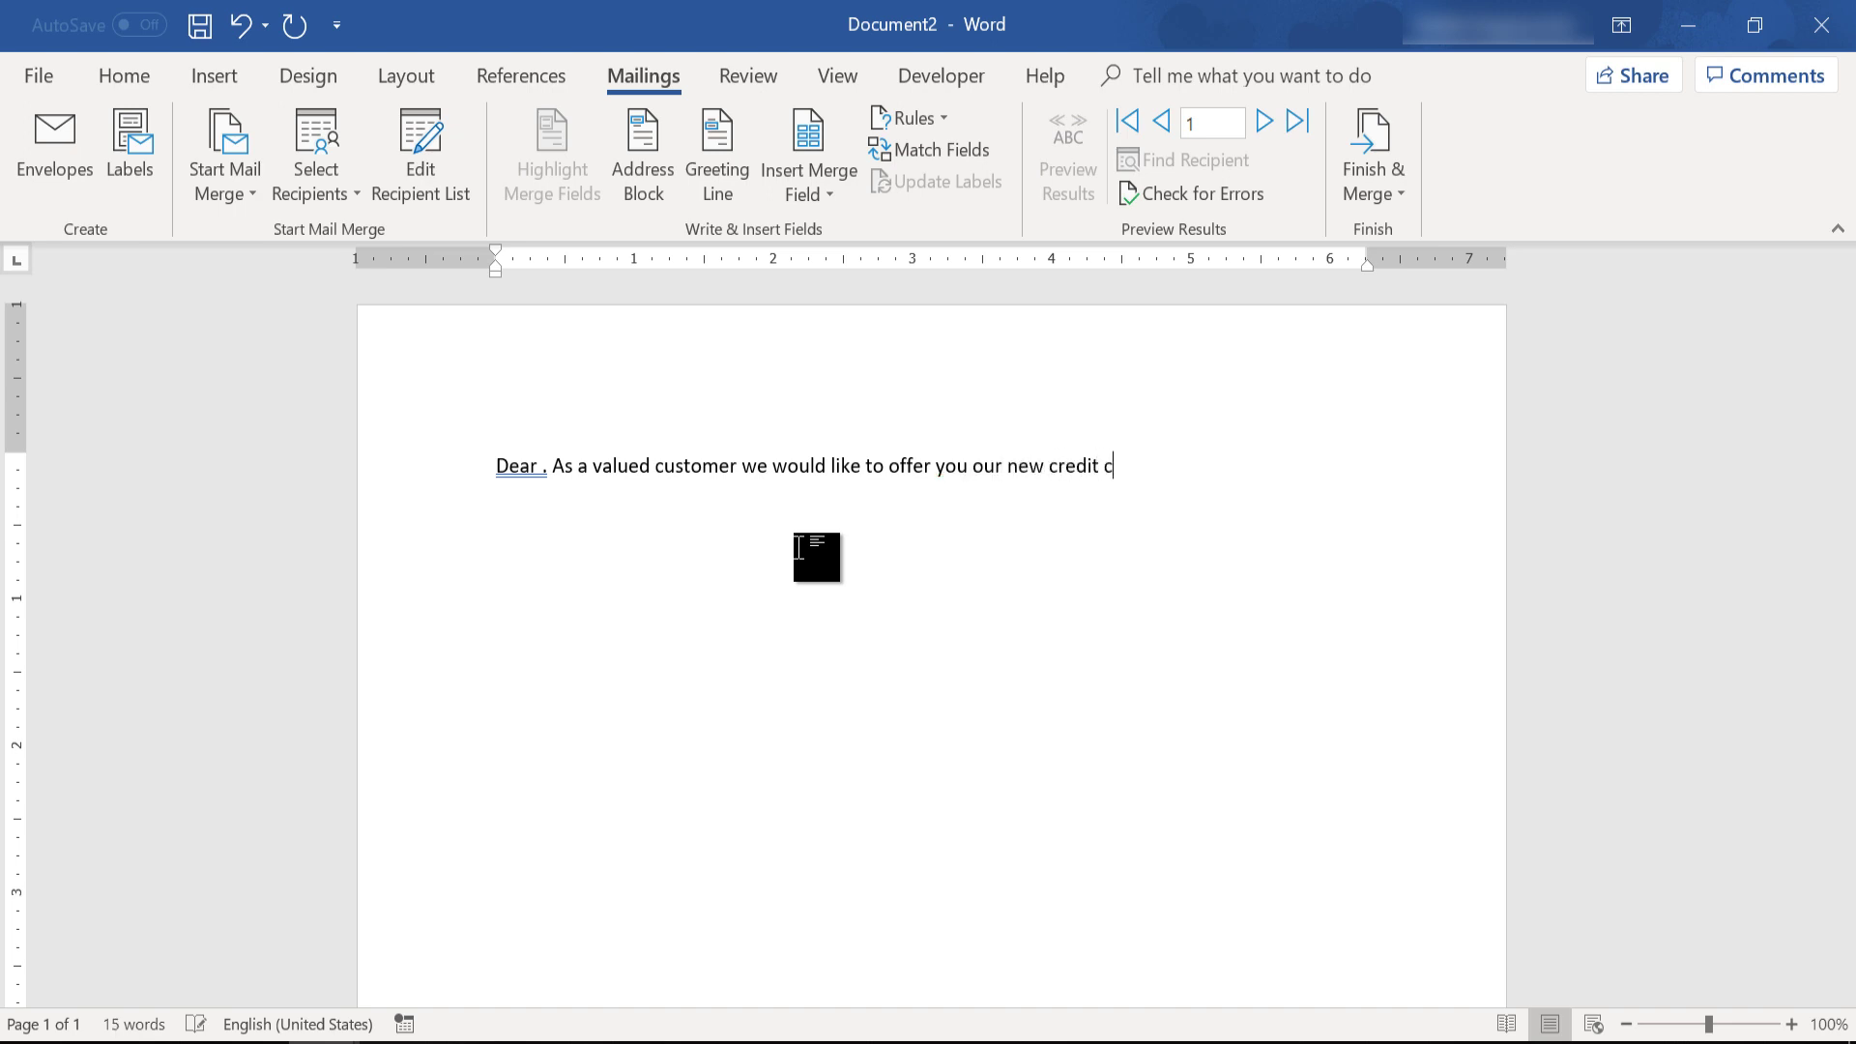
text(ard with really low i)
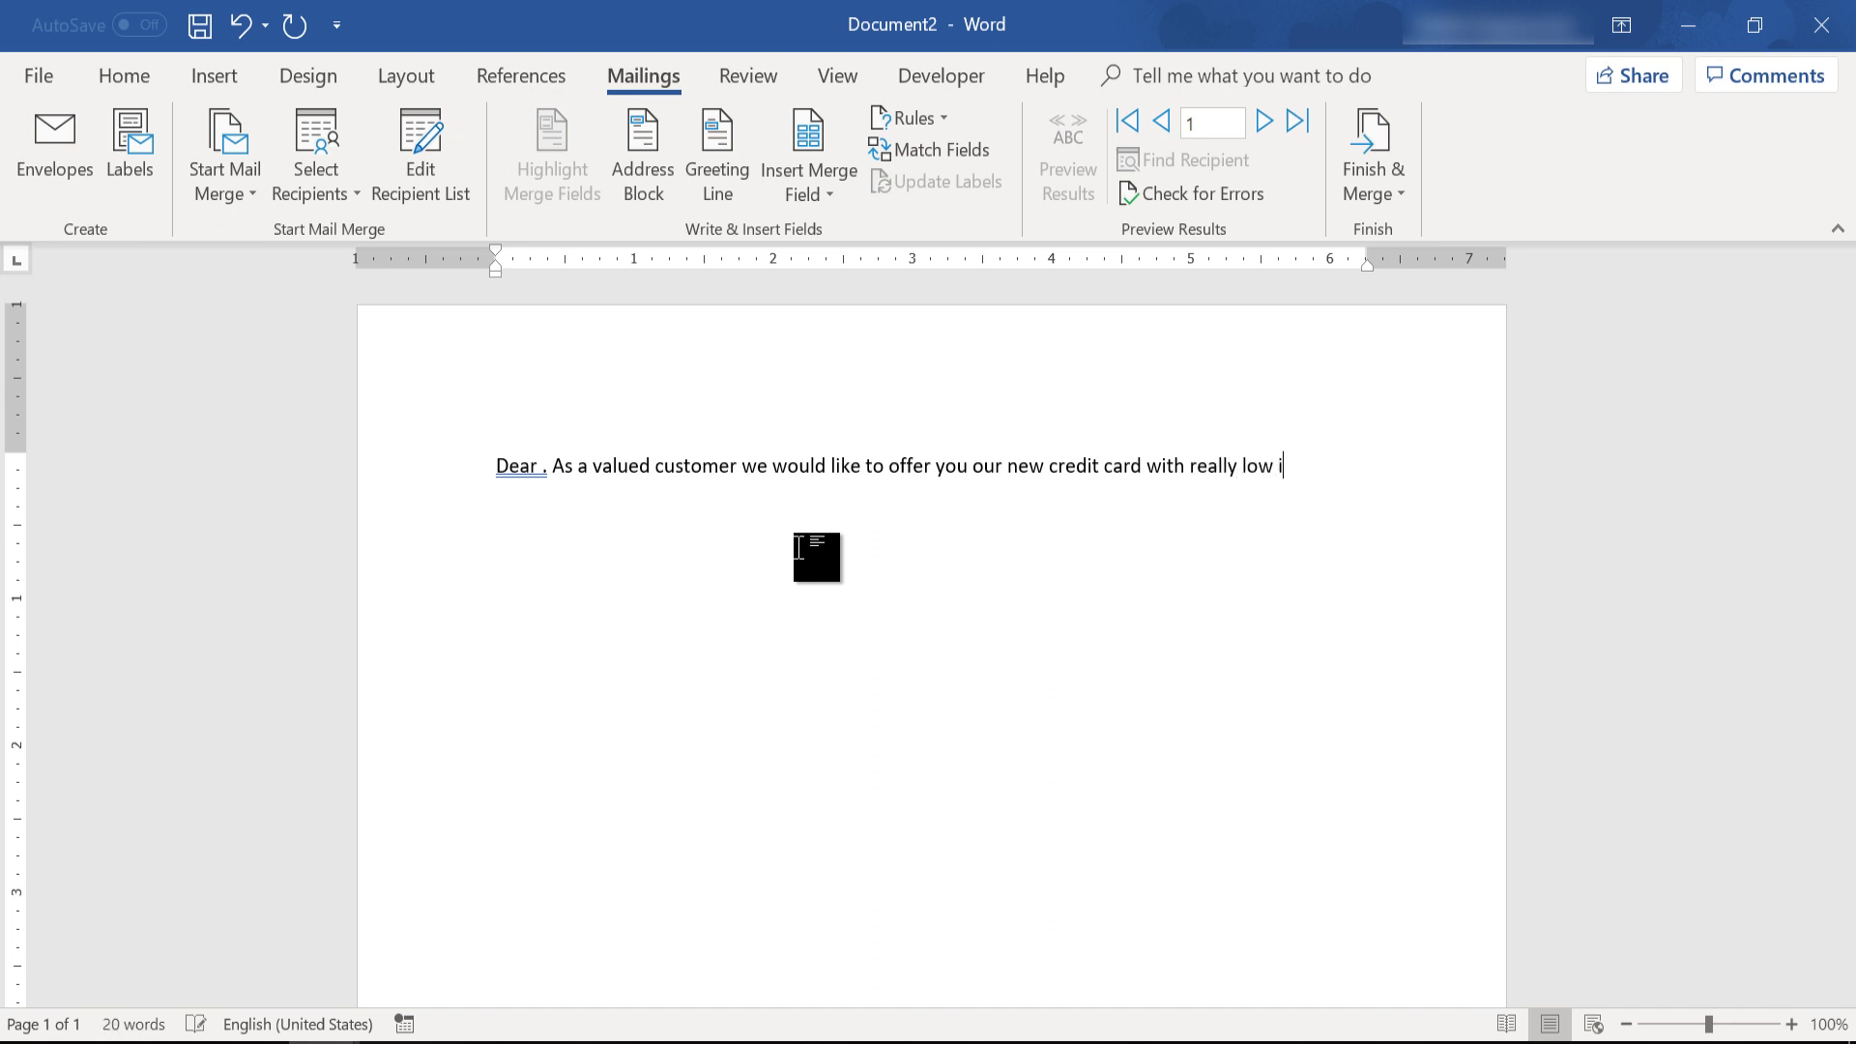
text(nterest rates.)
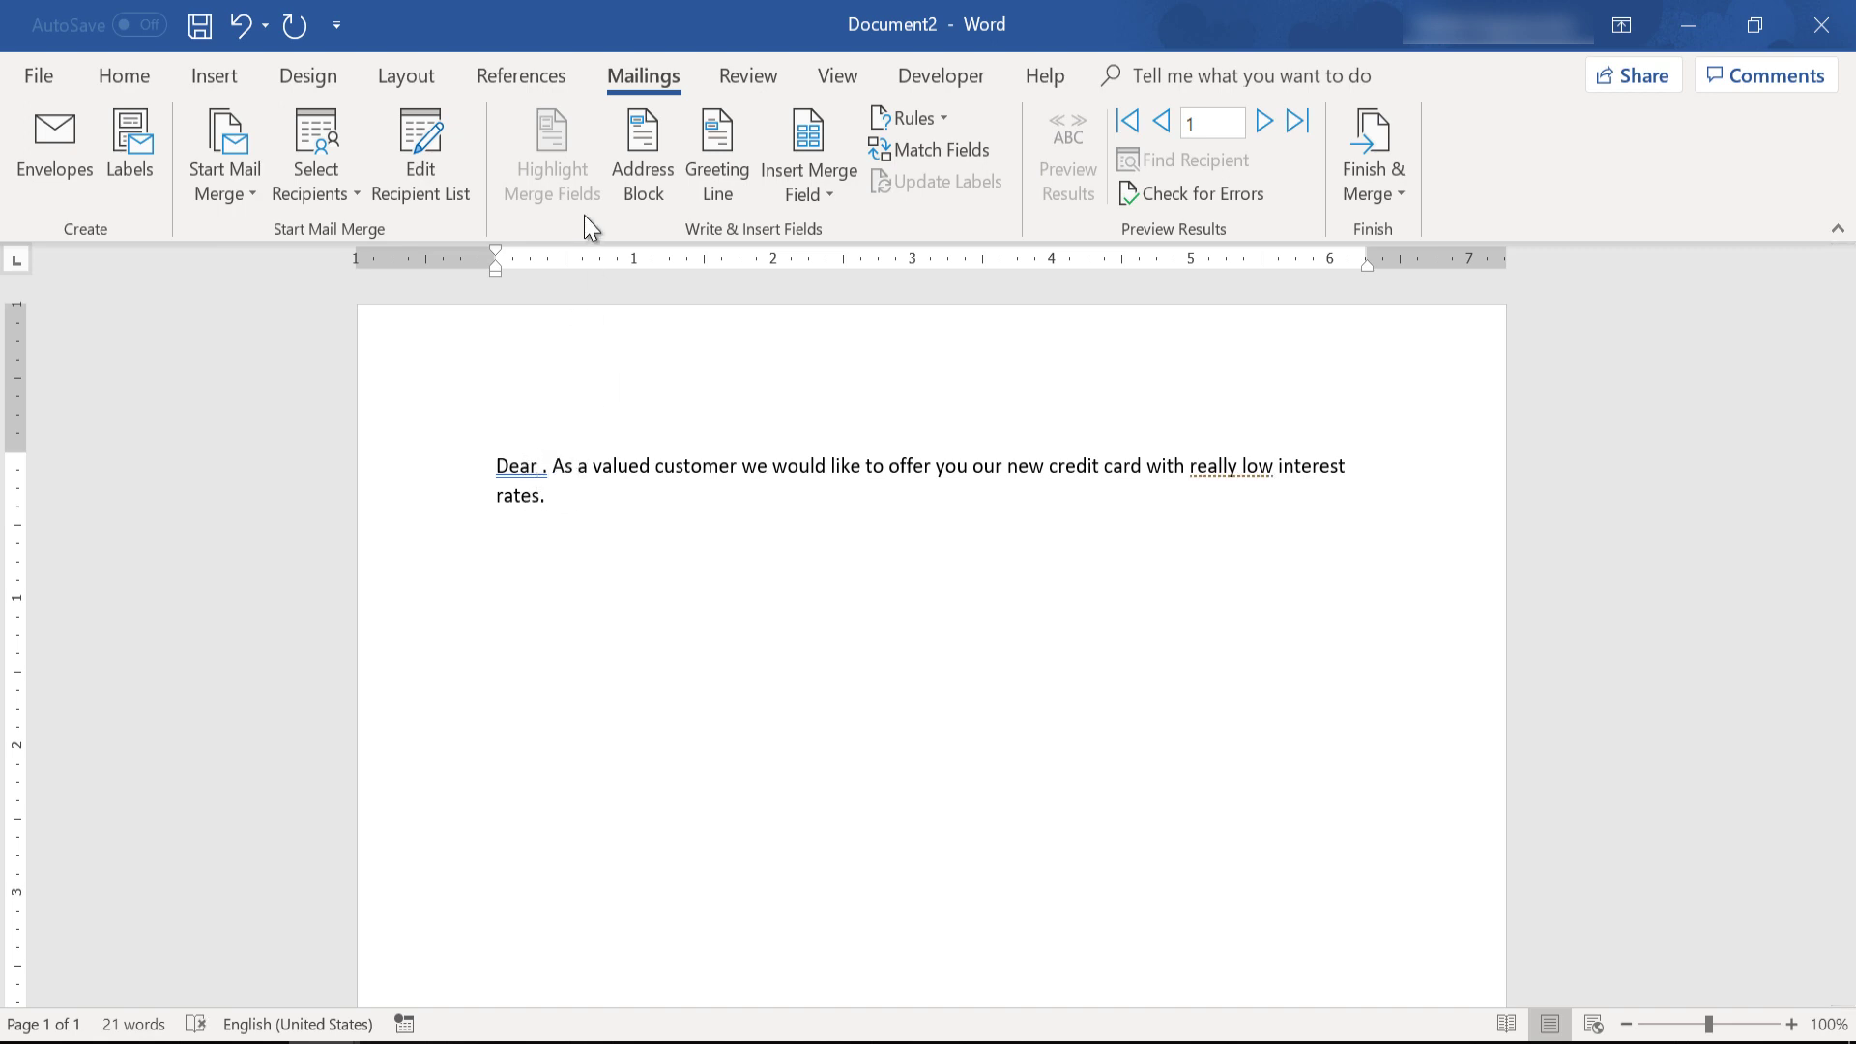
Insert the Name merge field after 'Dear', making 'Dear «Name». As a valued customer…'
click(812, 177)
click(731, 222)
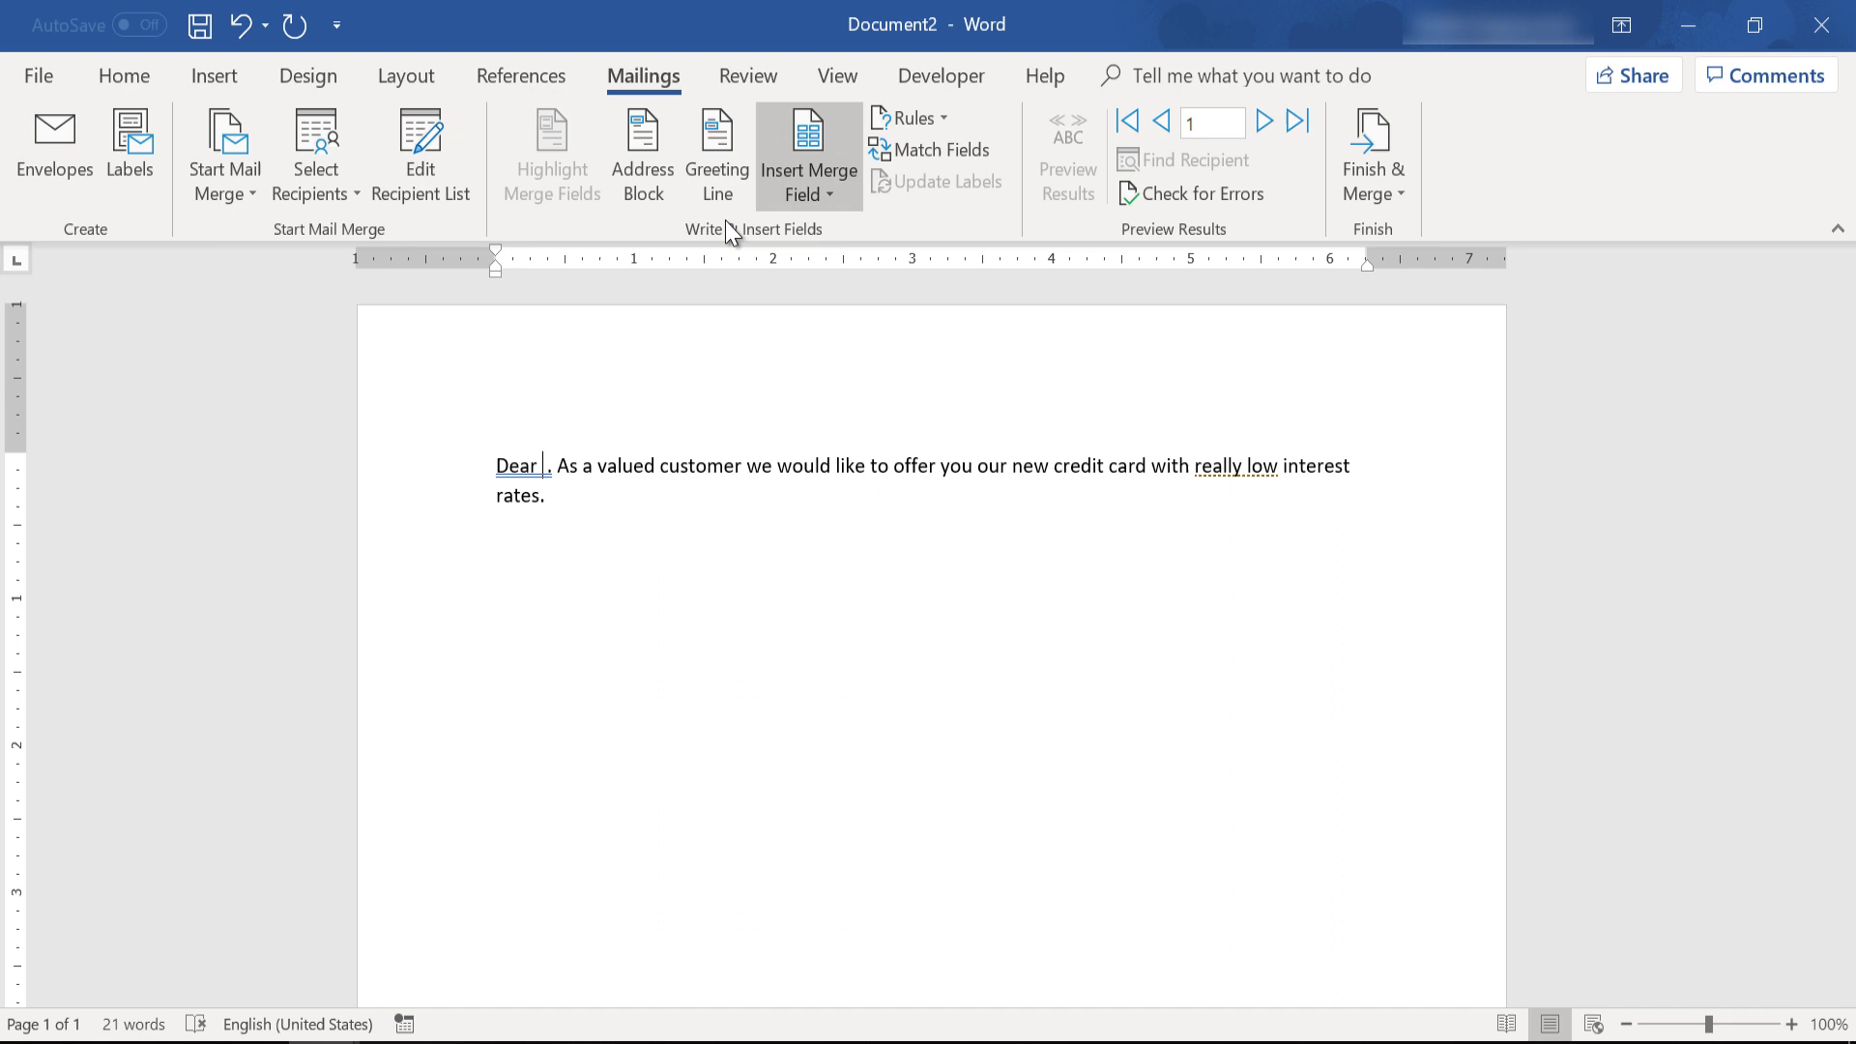
click(789, 187)
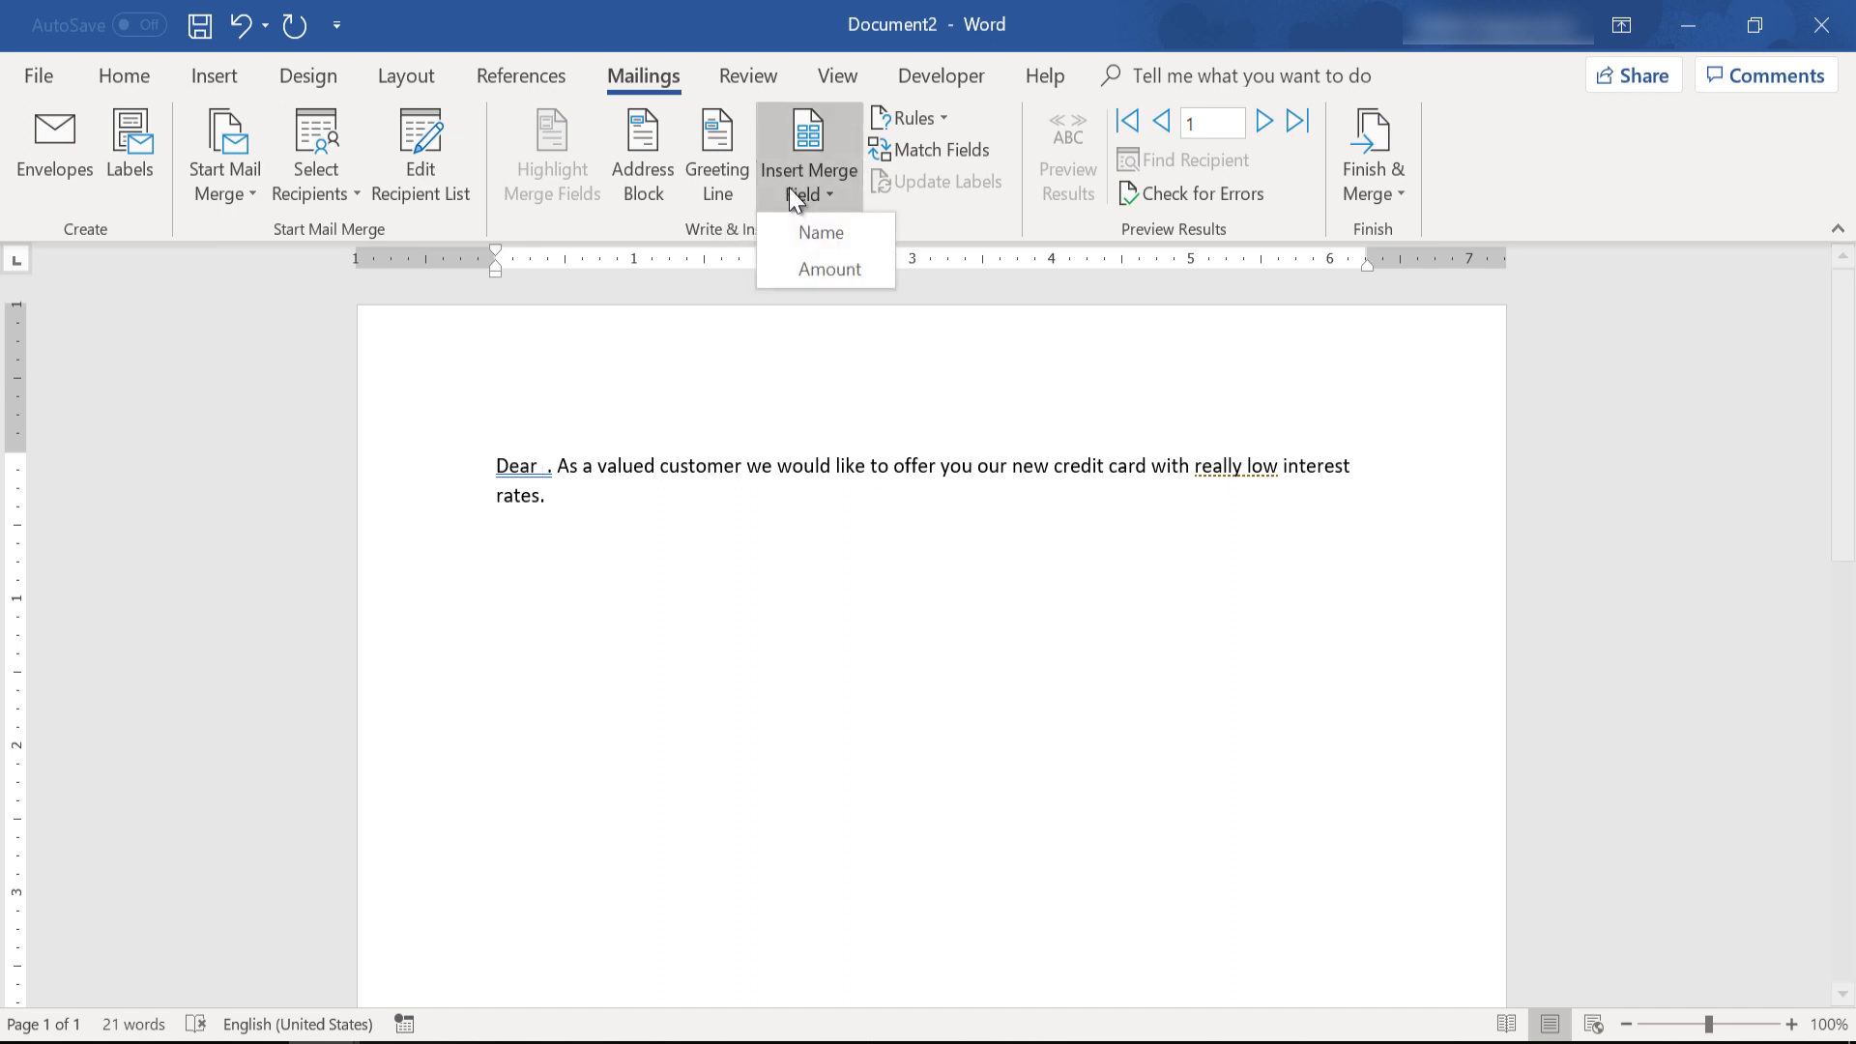
click(834, 238)
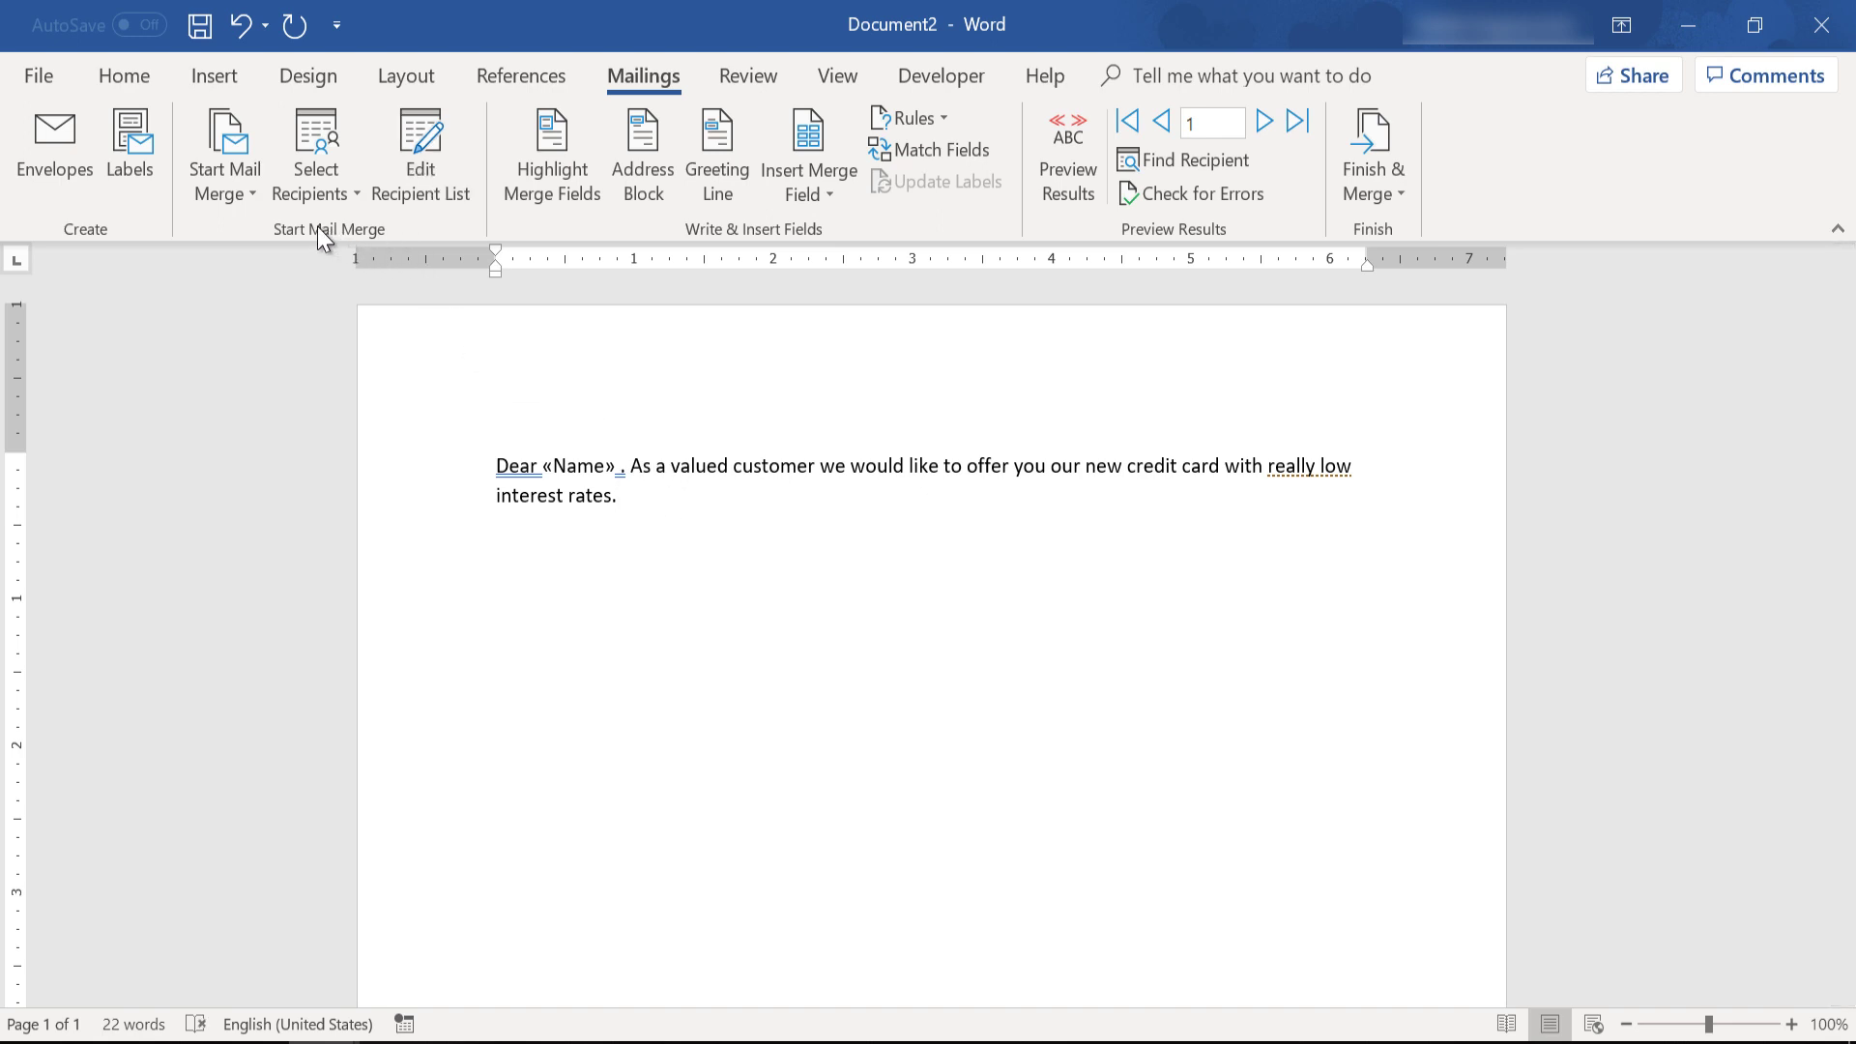
Filter the Amounts.xlsx recipients to Amount greater than or equal to 100000
click(431, 190)
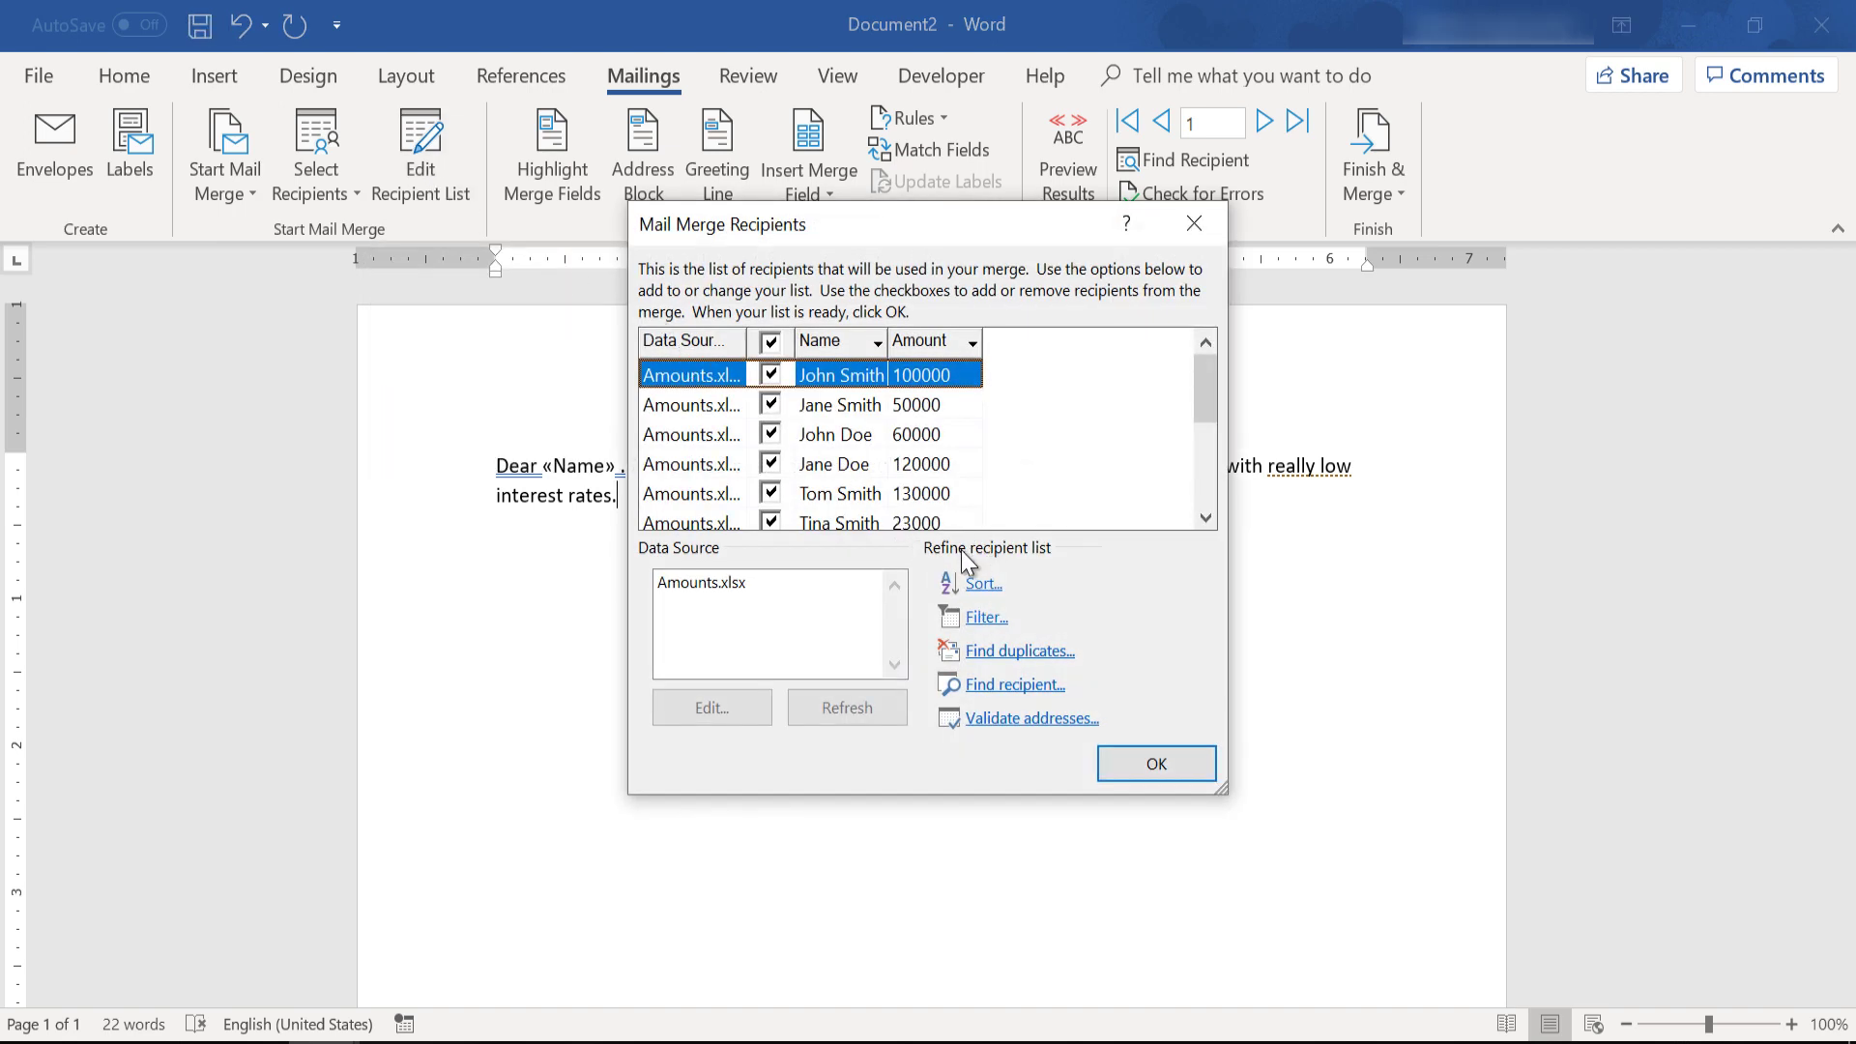
click(994, 626)
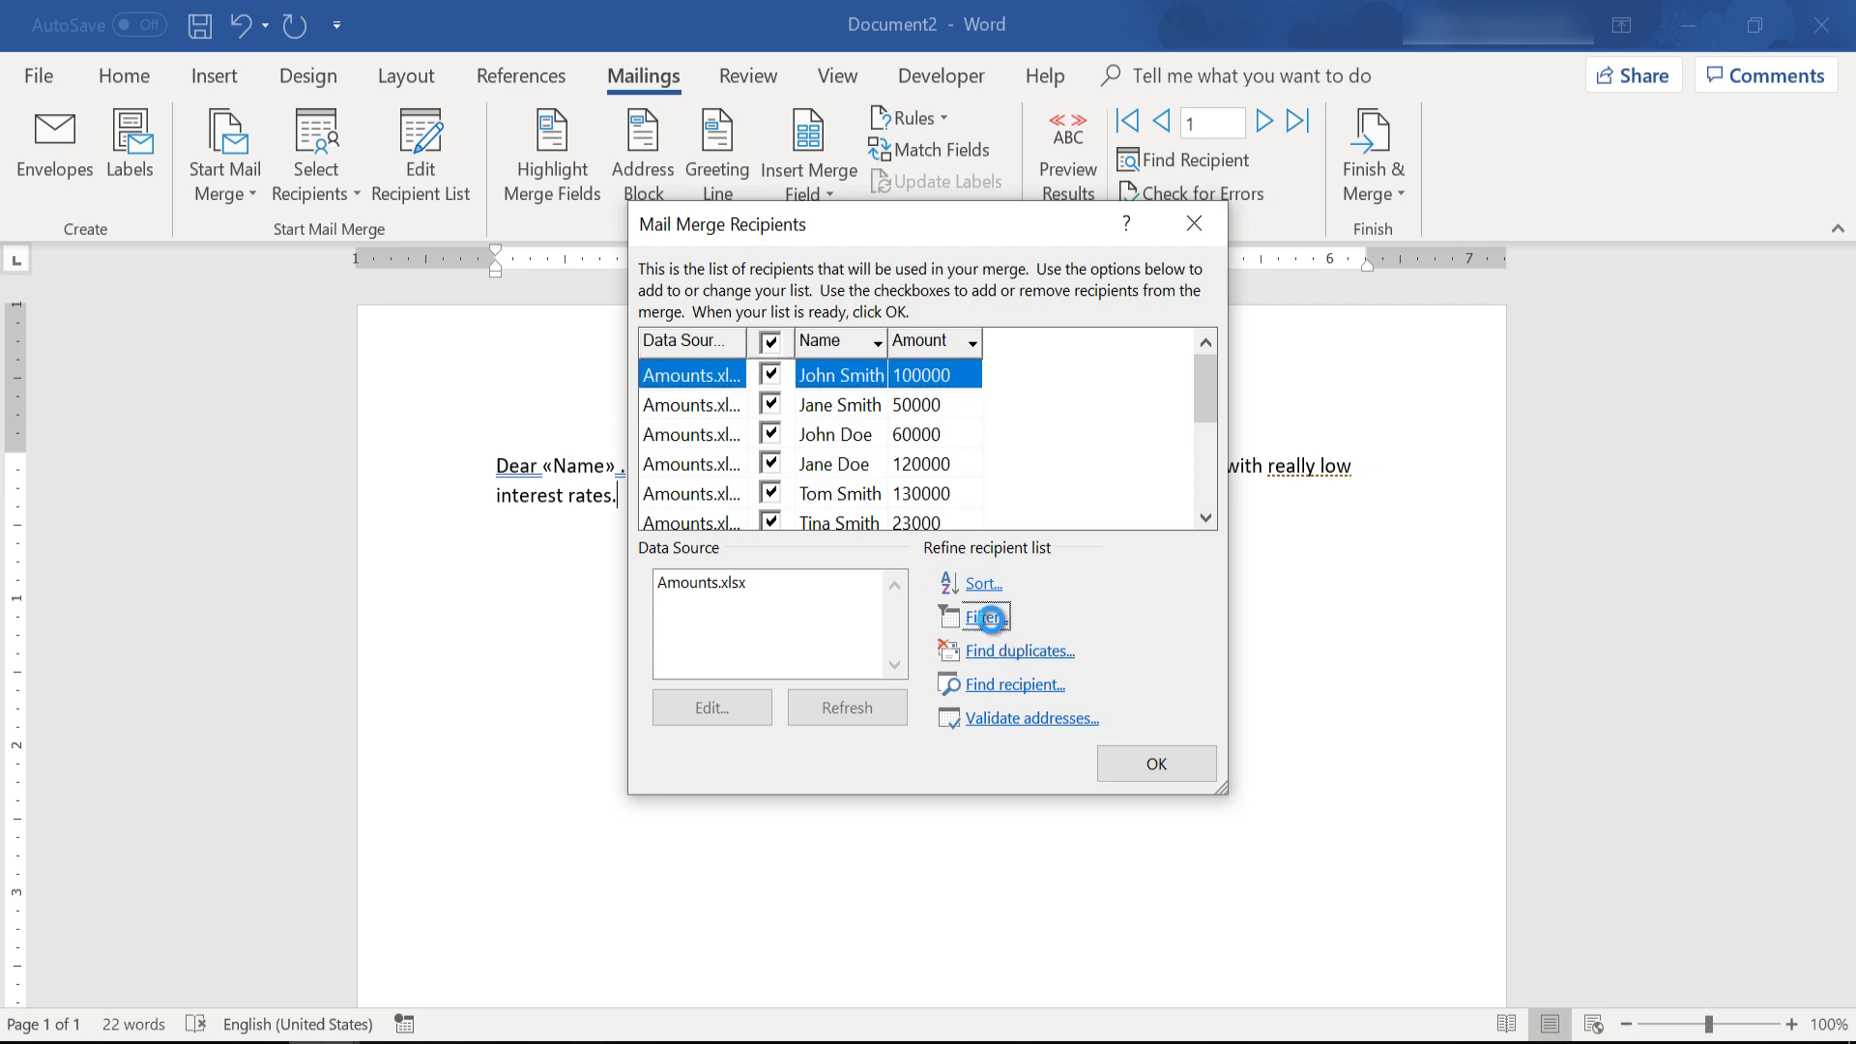
click(803, 151)
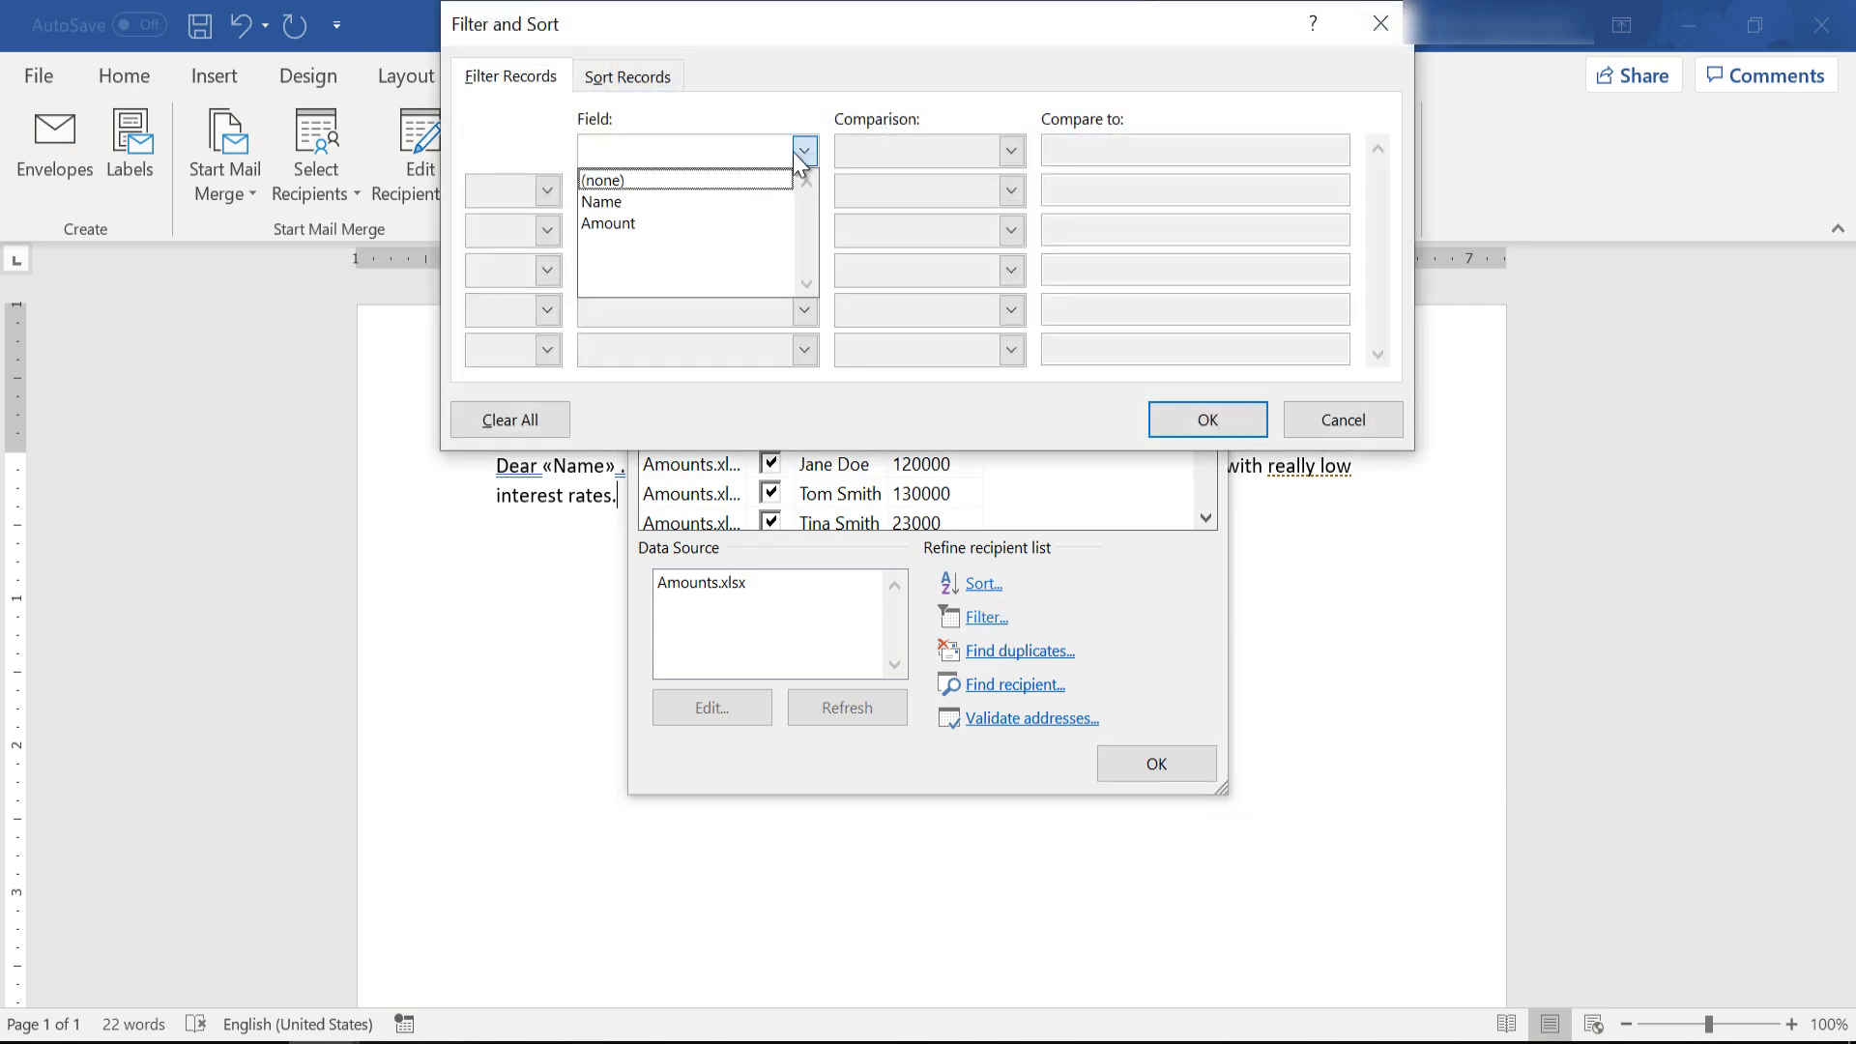
click(681, 221)
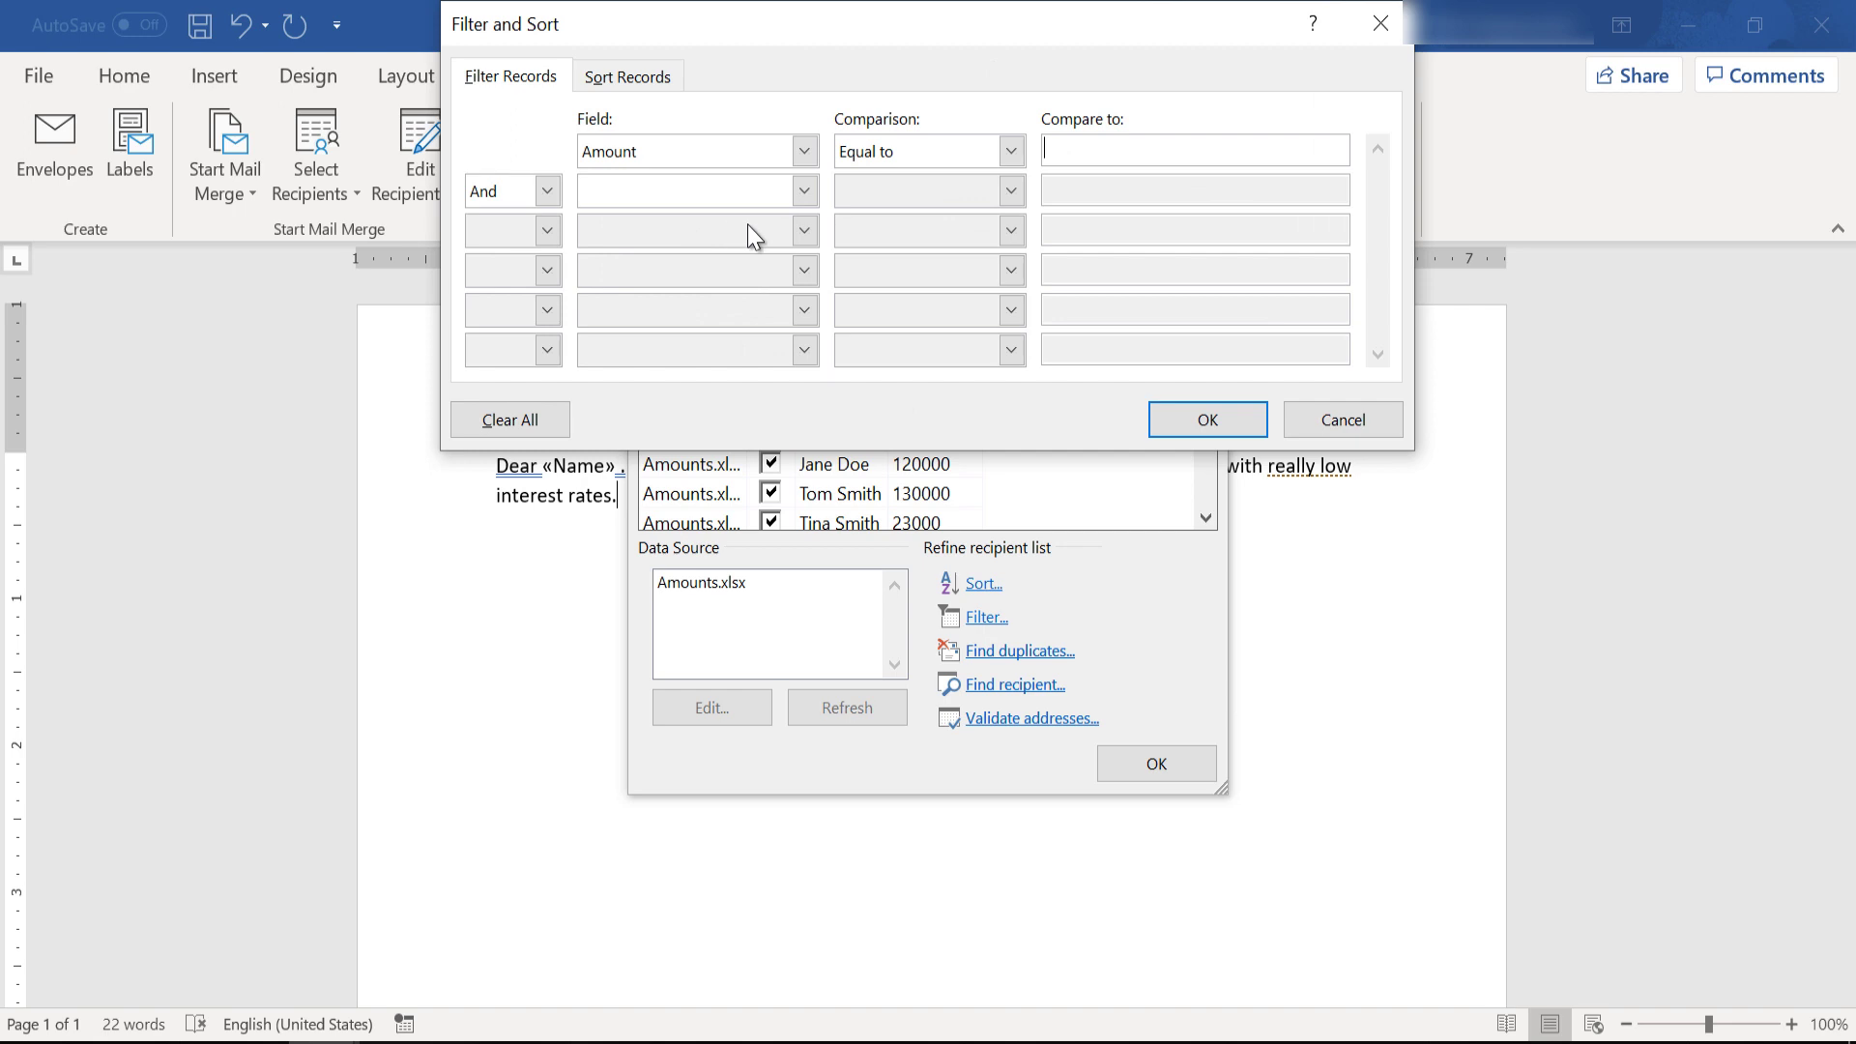
click(1012, 152)
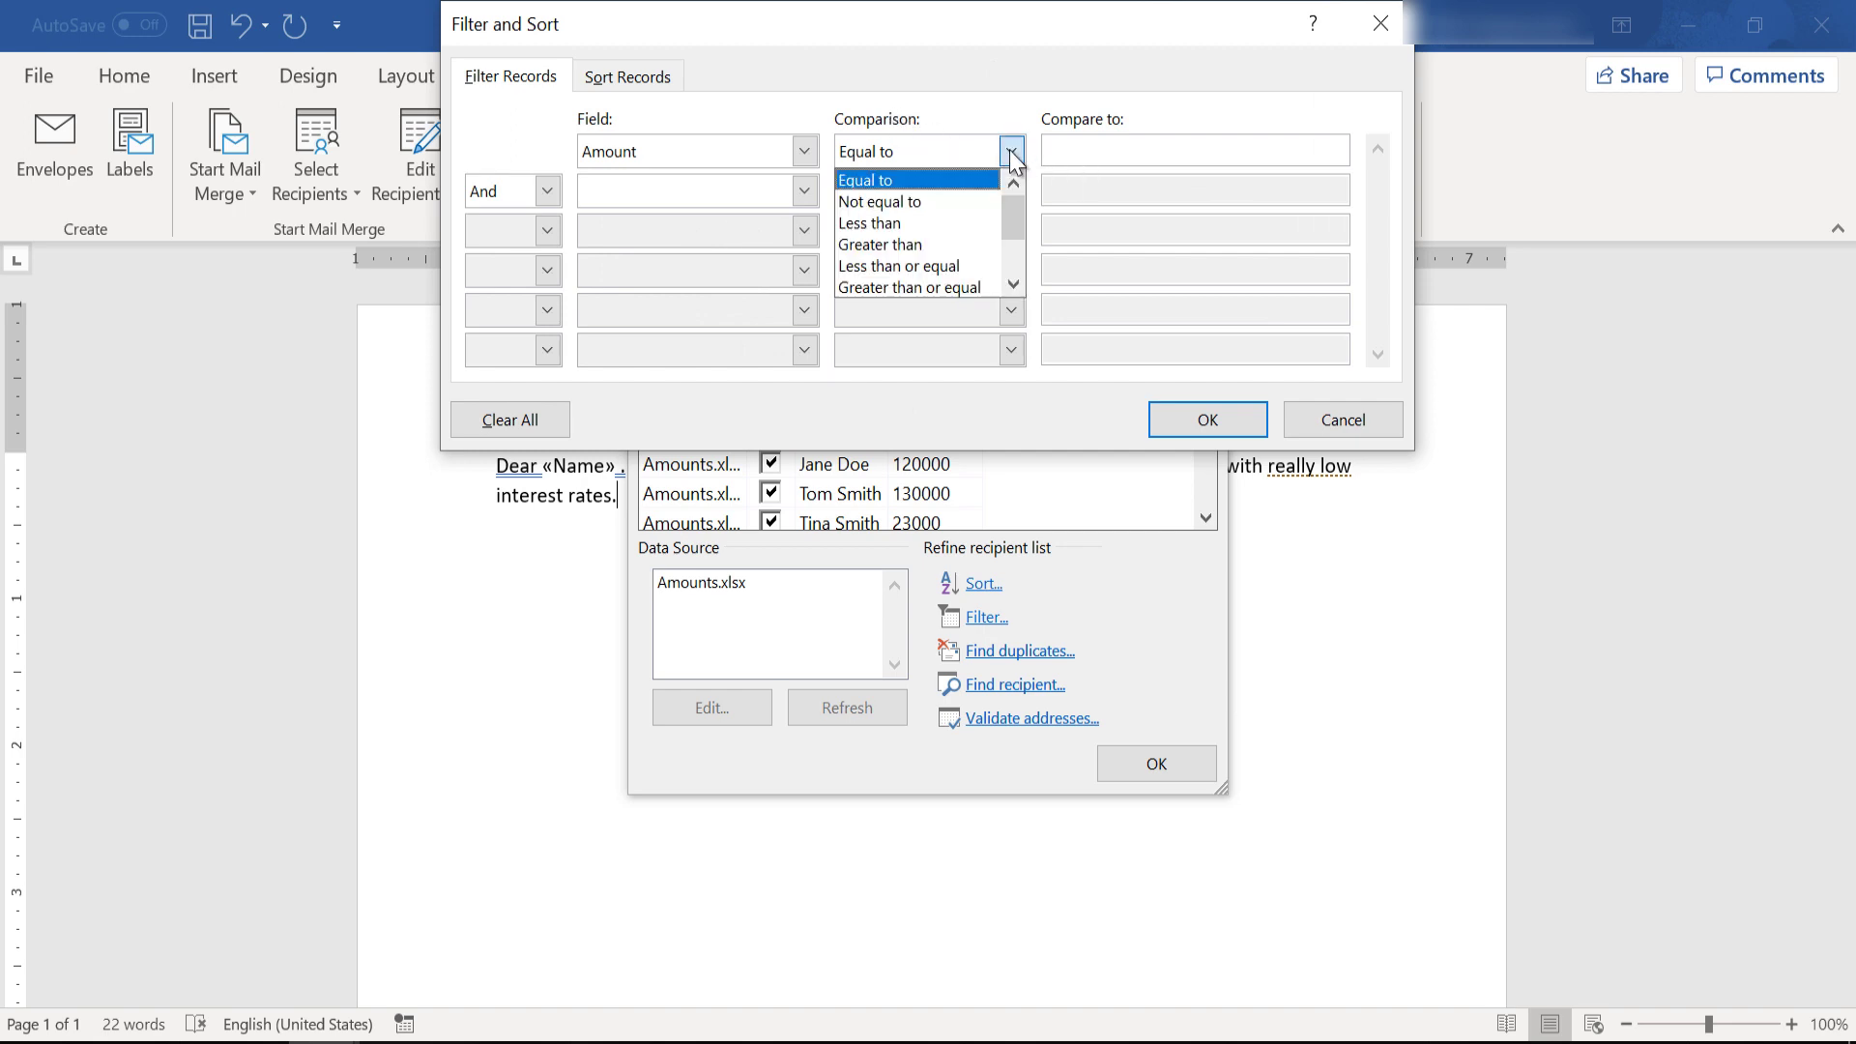
click(978, 284)
click(1107, 150)
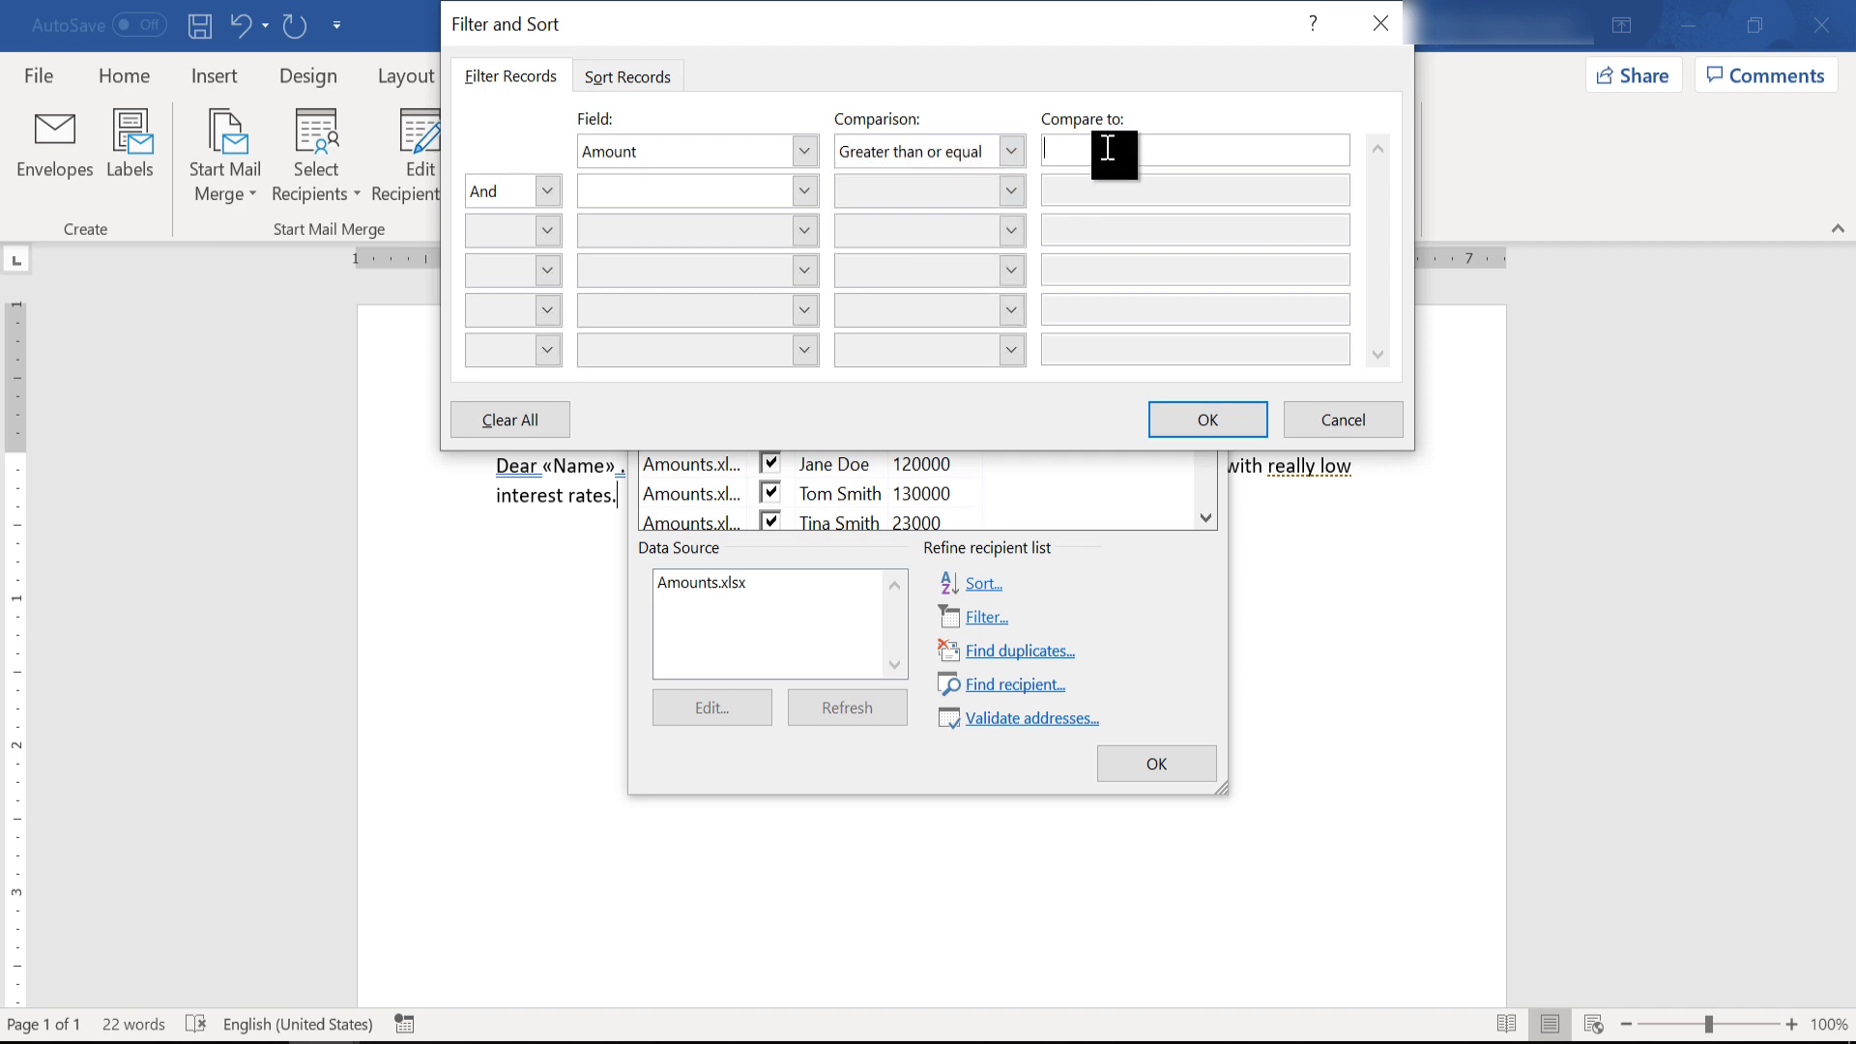
text(100000)
click(1197, 417)
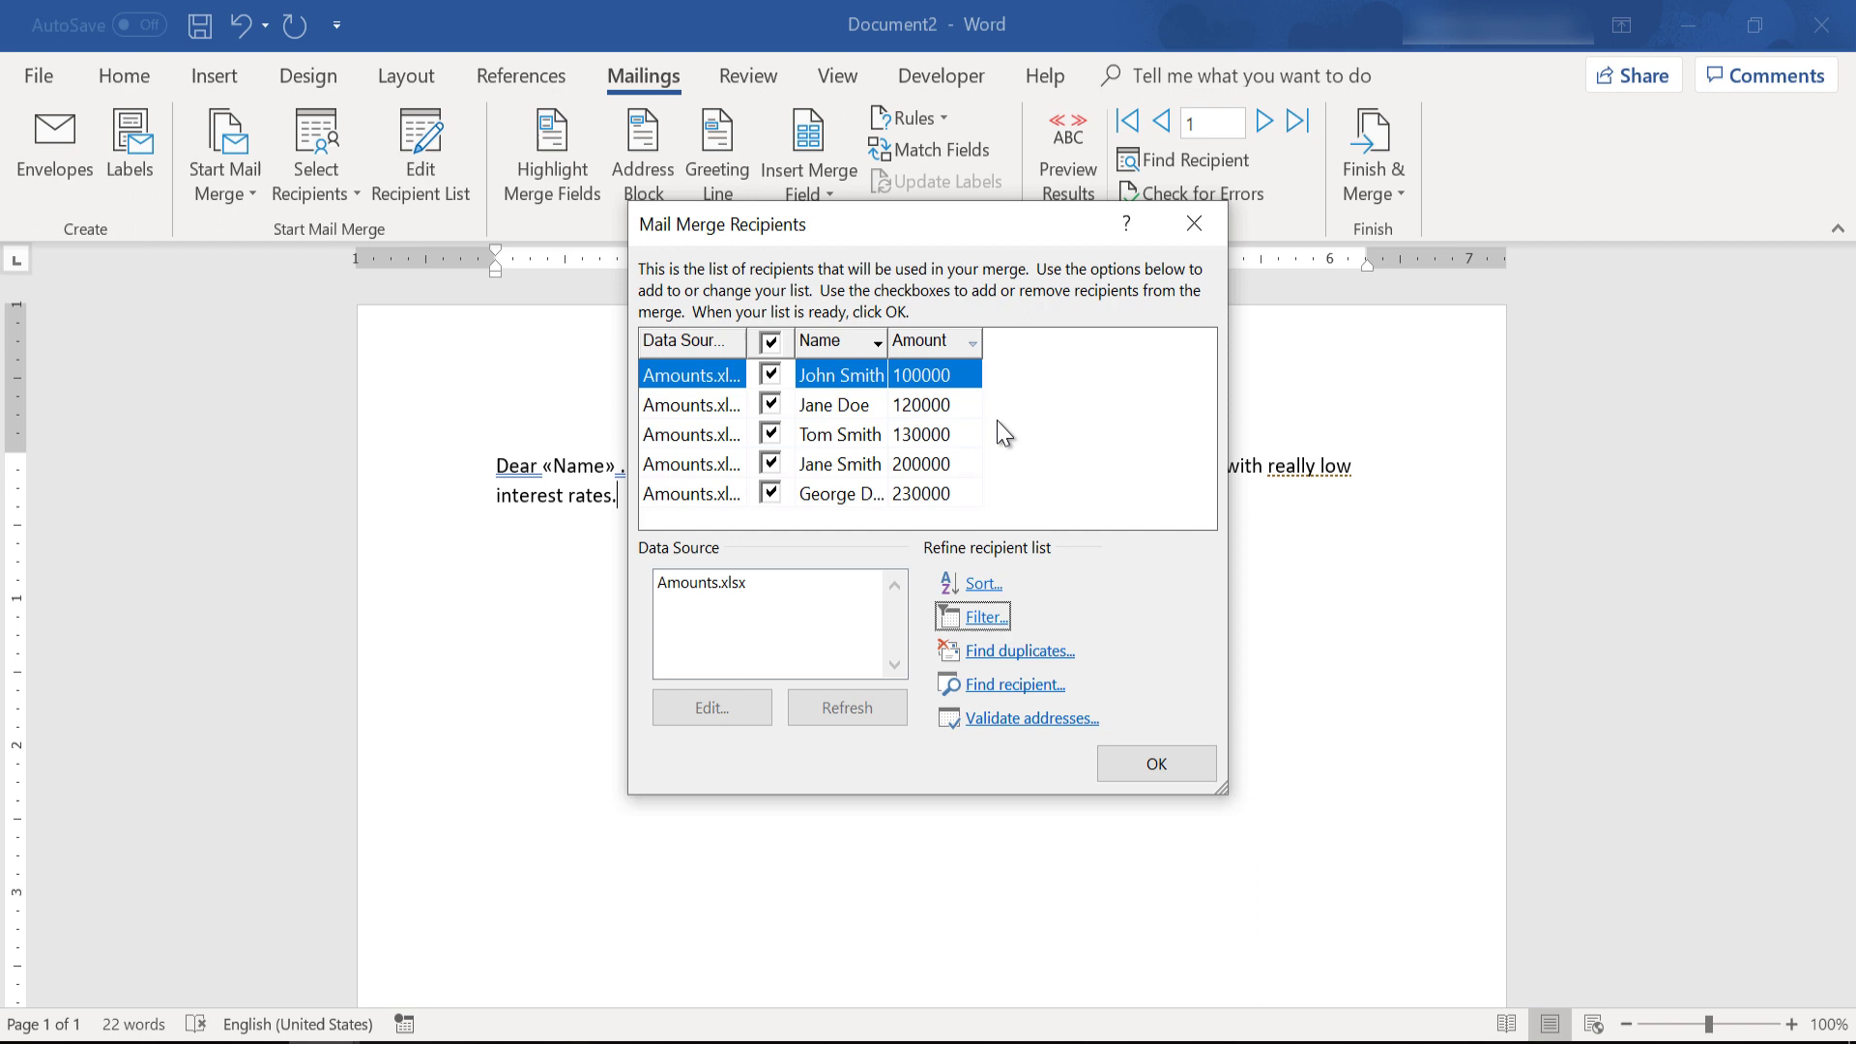
click(1152, 762)
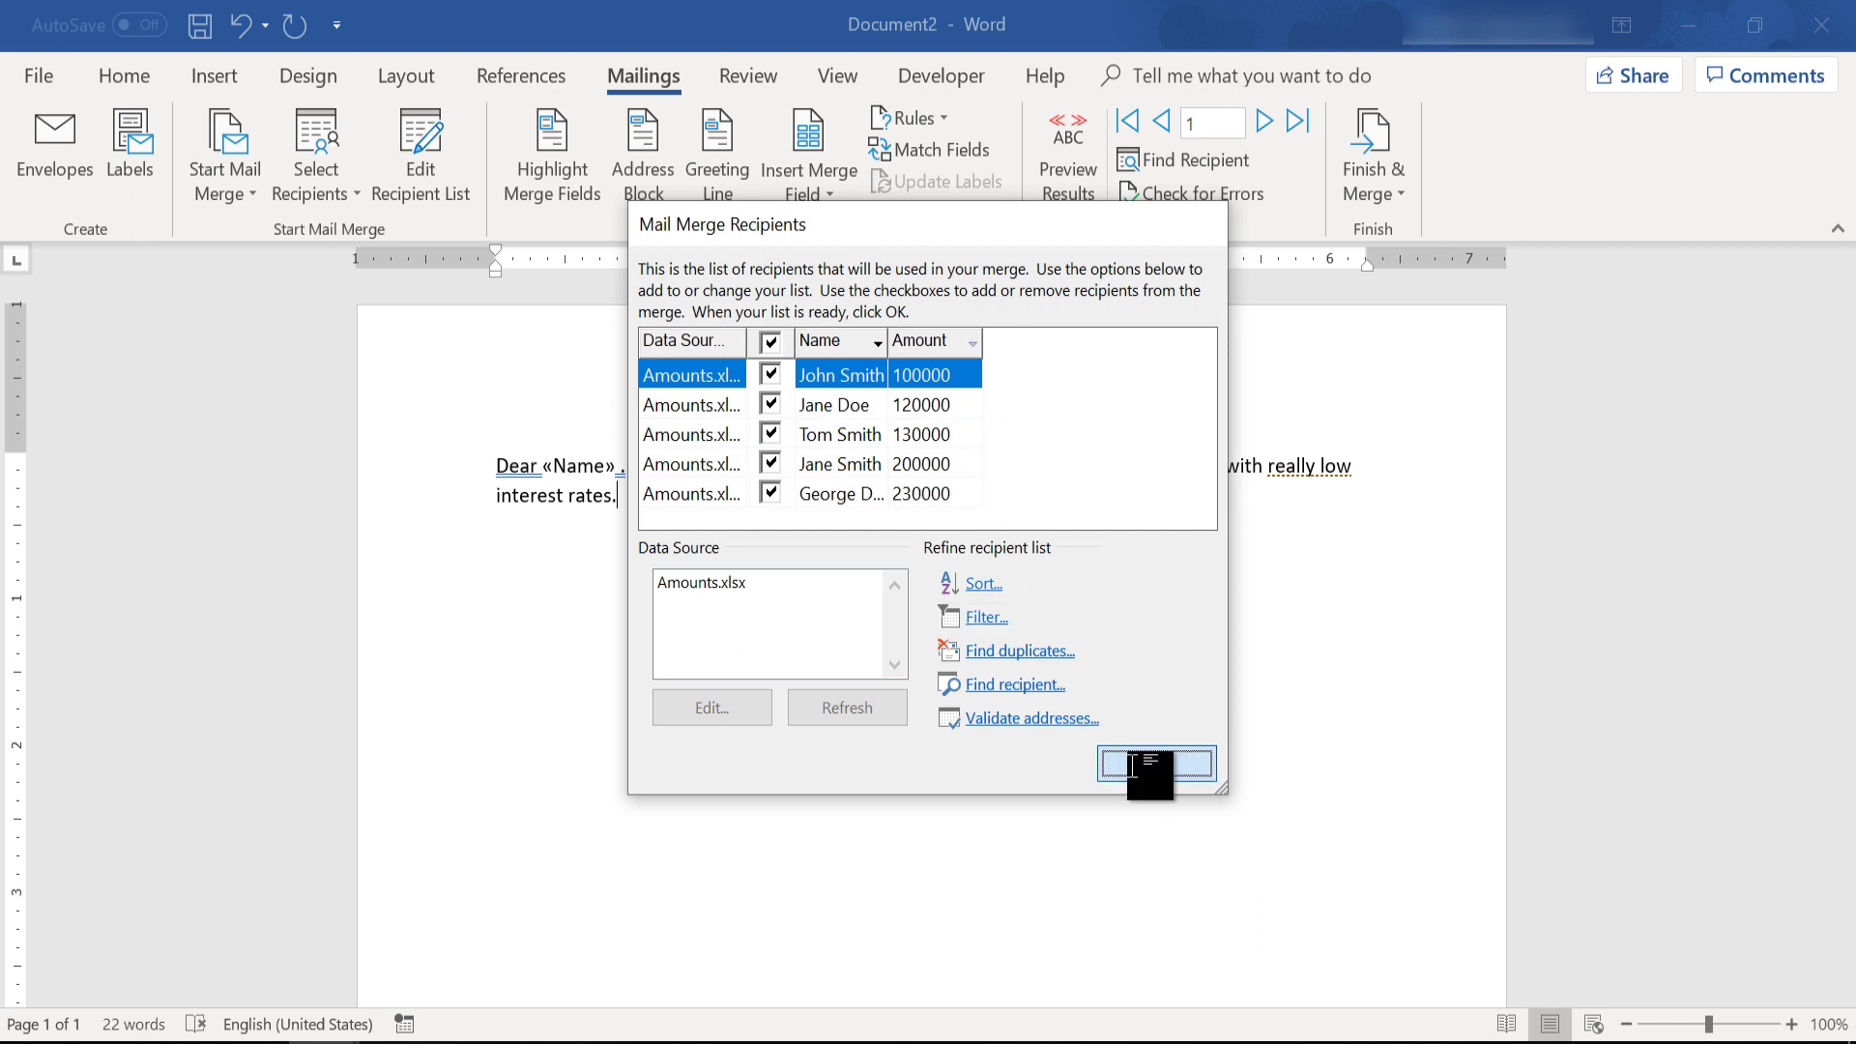
Preview the merged letter with the first recipient's name, cross-checking it against Amounts.xlsx
click(1053, 173)
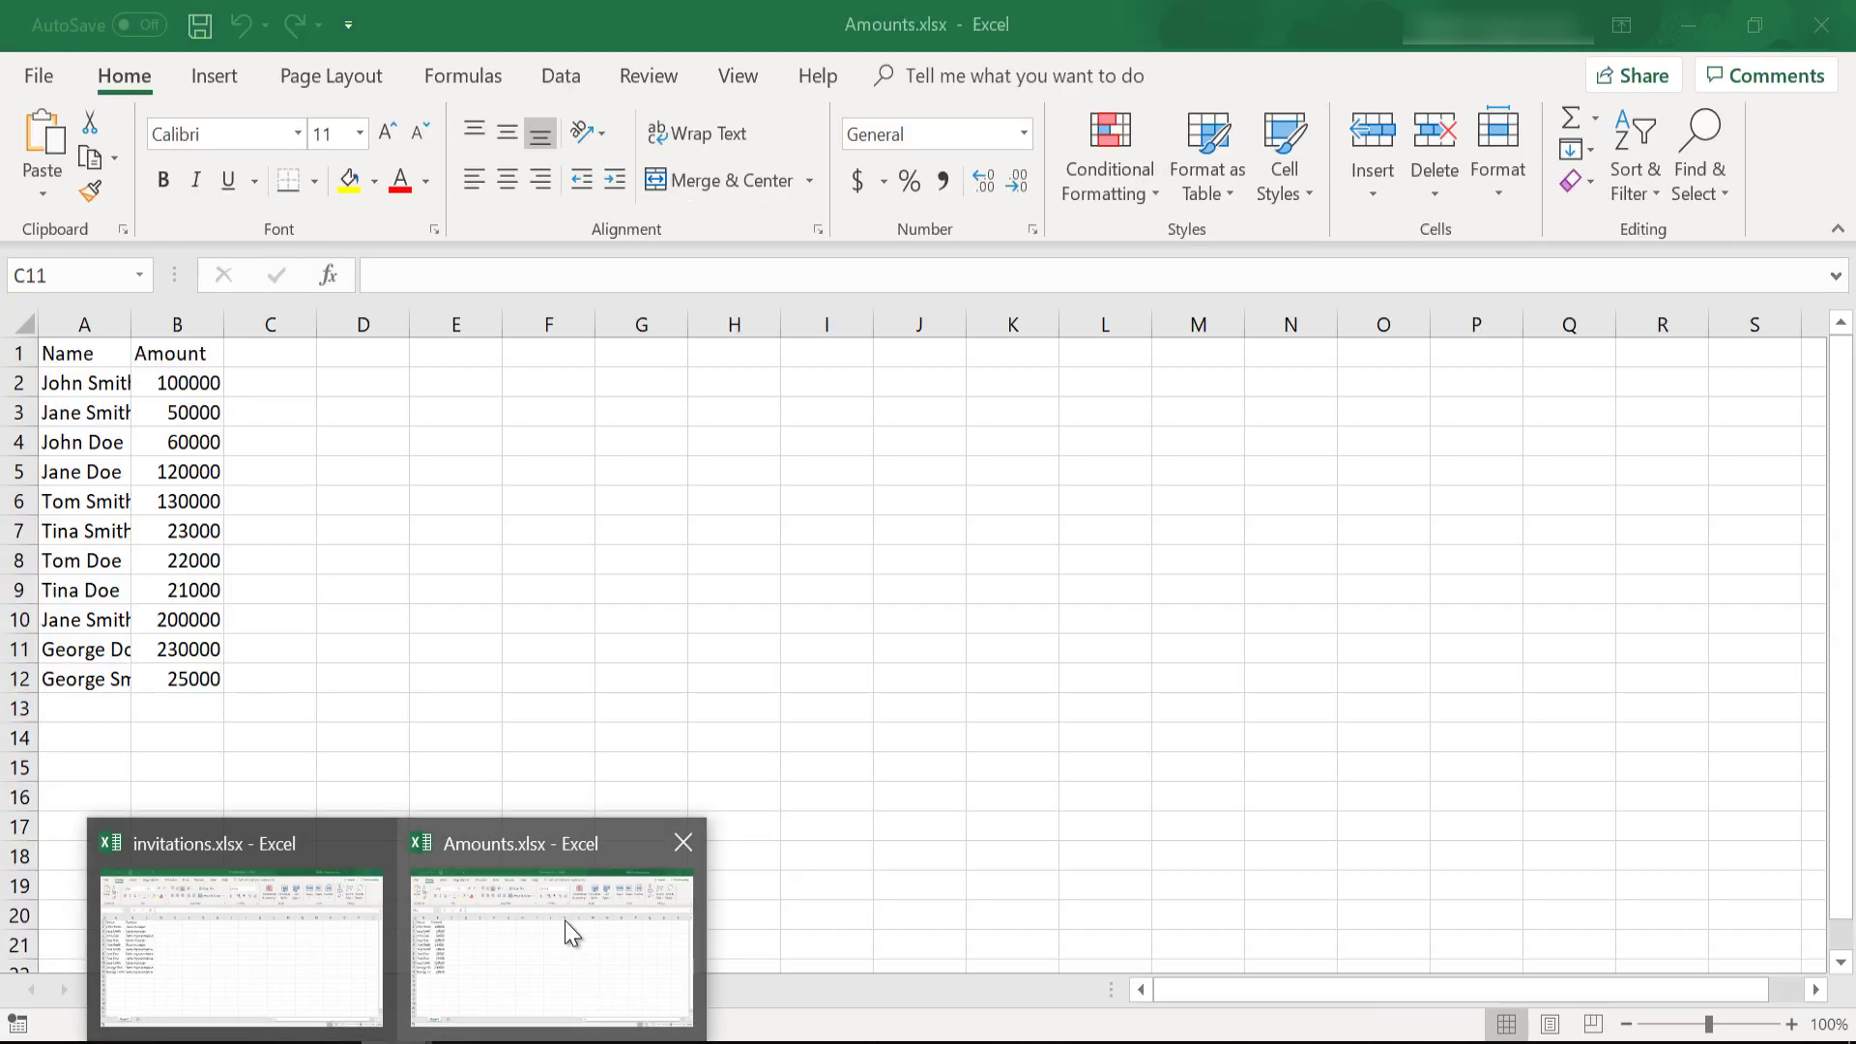
click(565, 921)
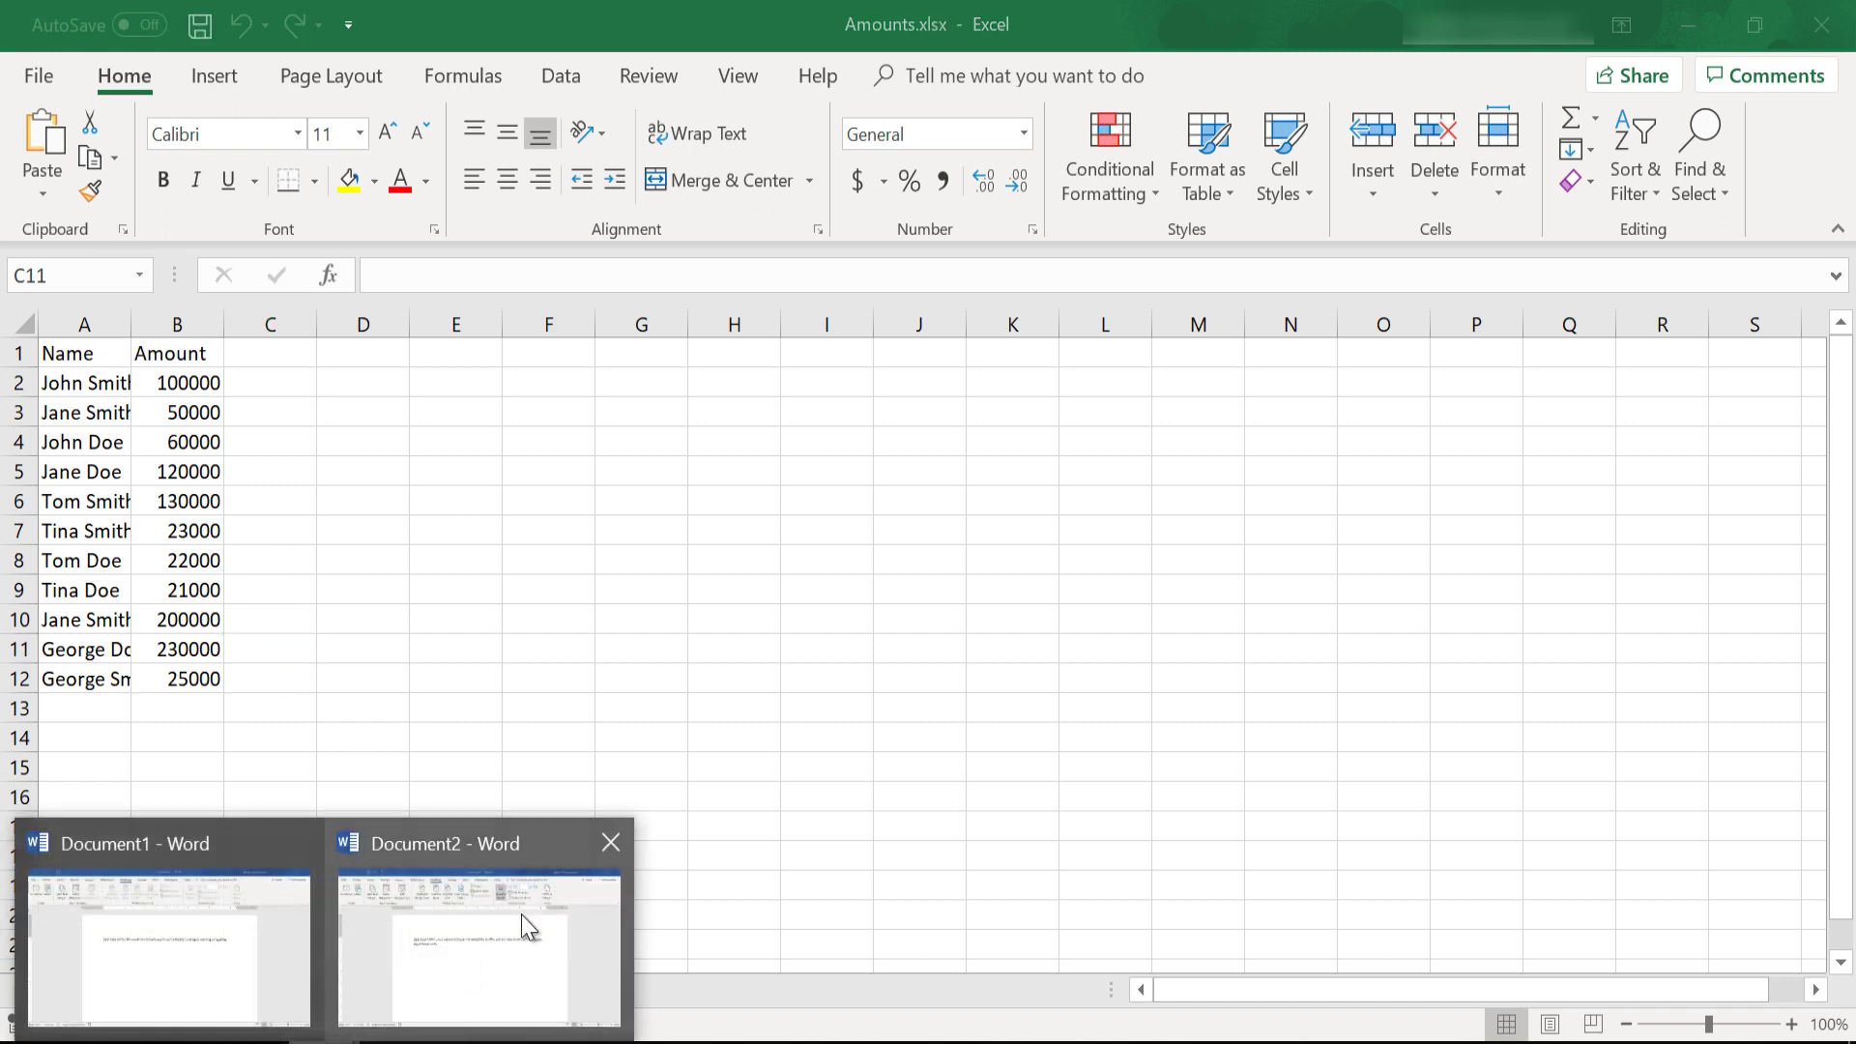
click(530, 923)
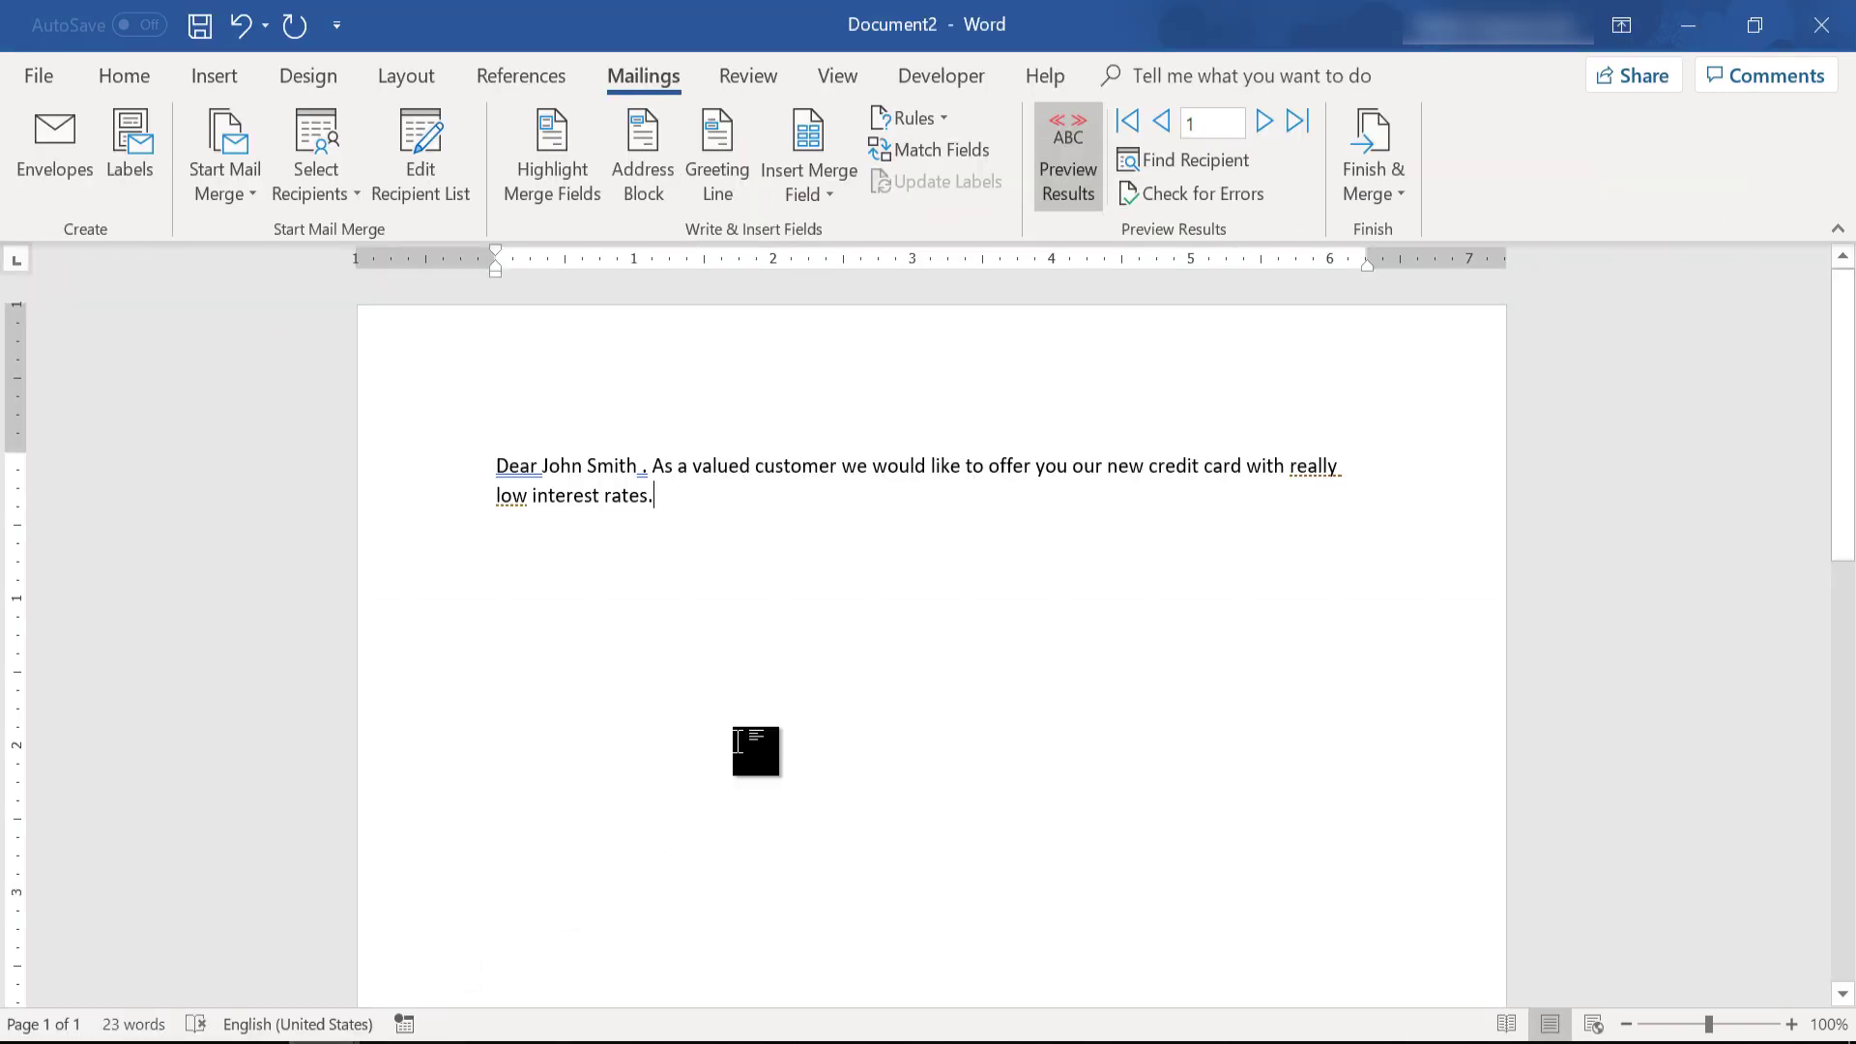
Advance the merge preview four records to recipient 5
click(1263, 121)
click(1264, 121)
click(1264, 121)
click(1263, 121)
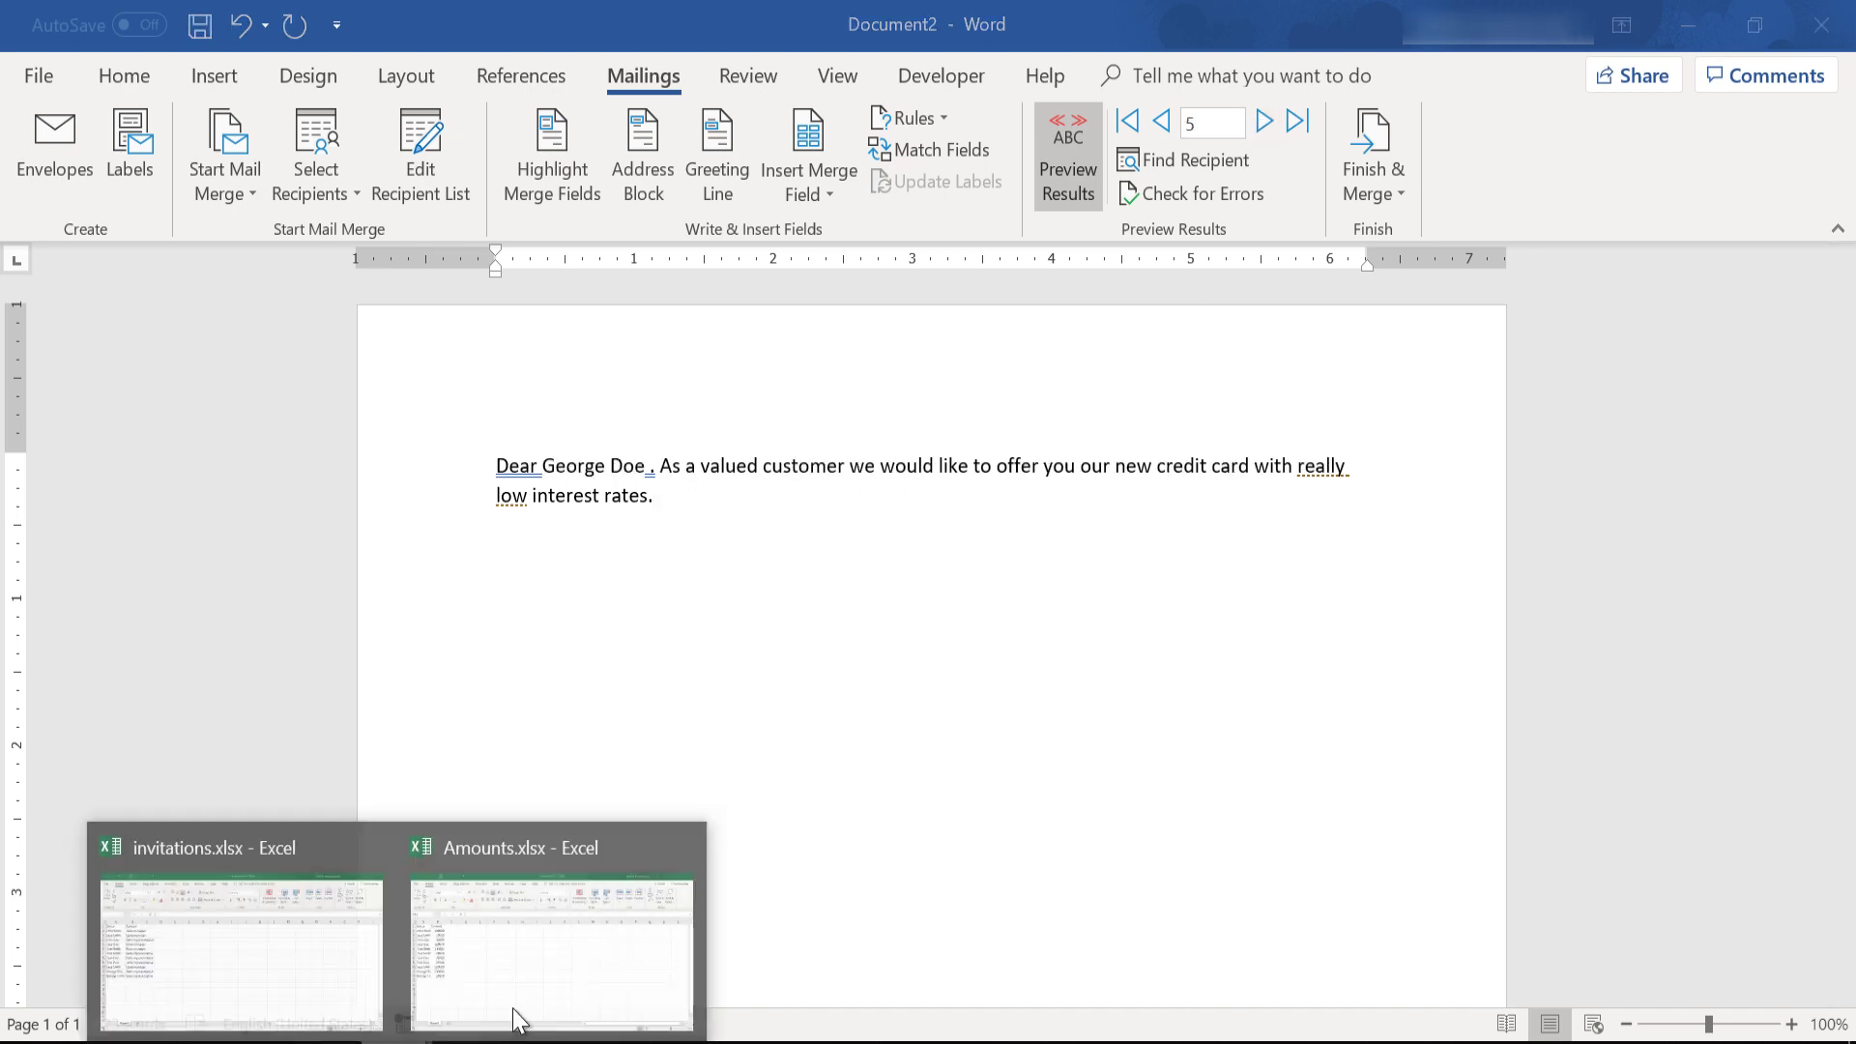
Compare recipient 5 against the Amounts.xlsx data, then return to Document2
click(512, 1007)
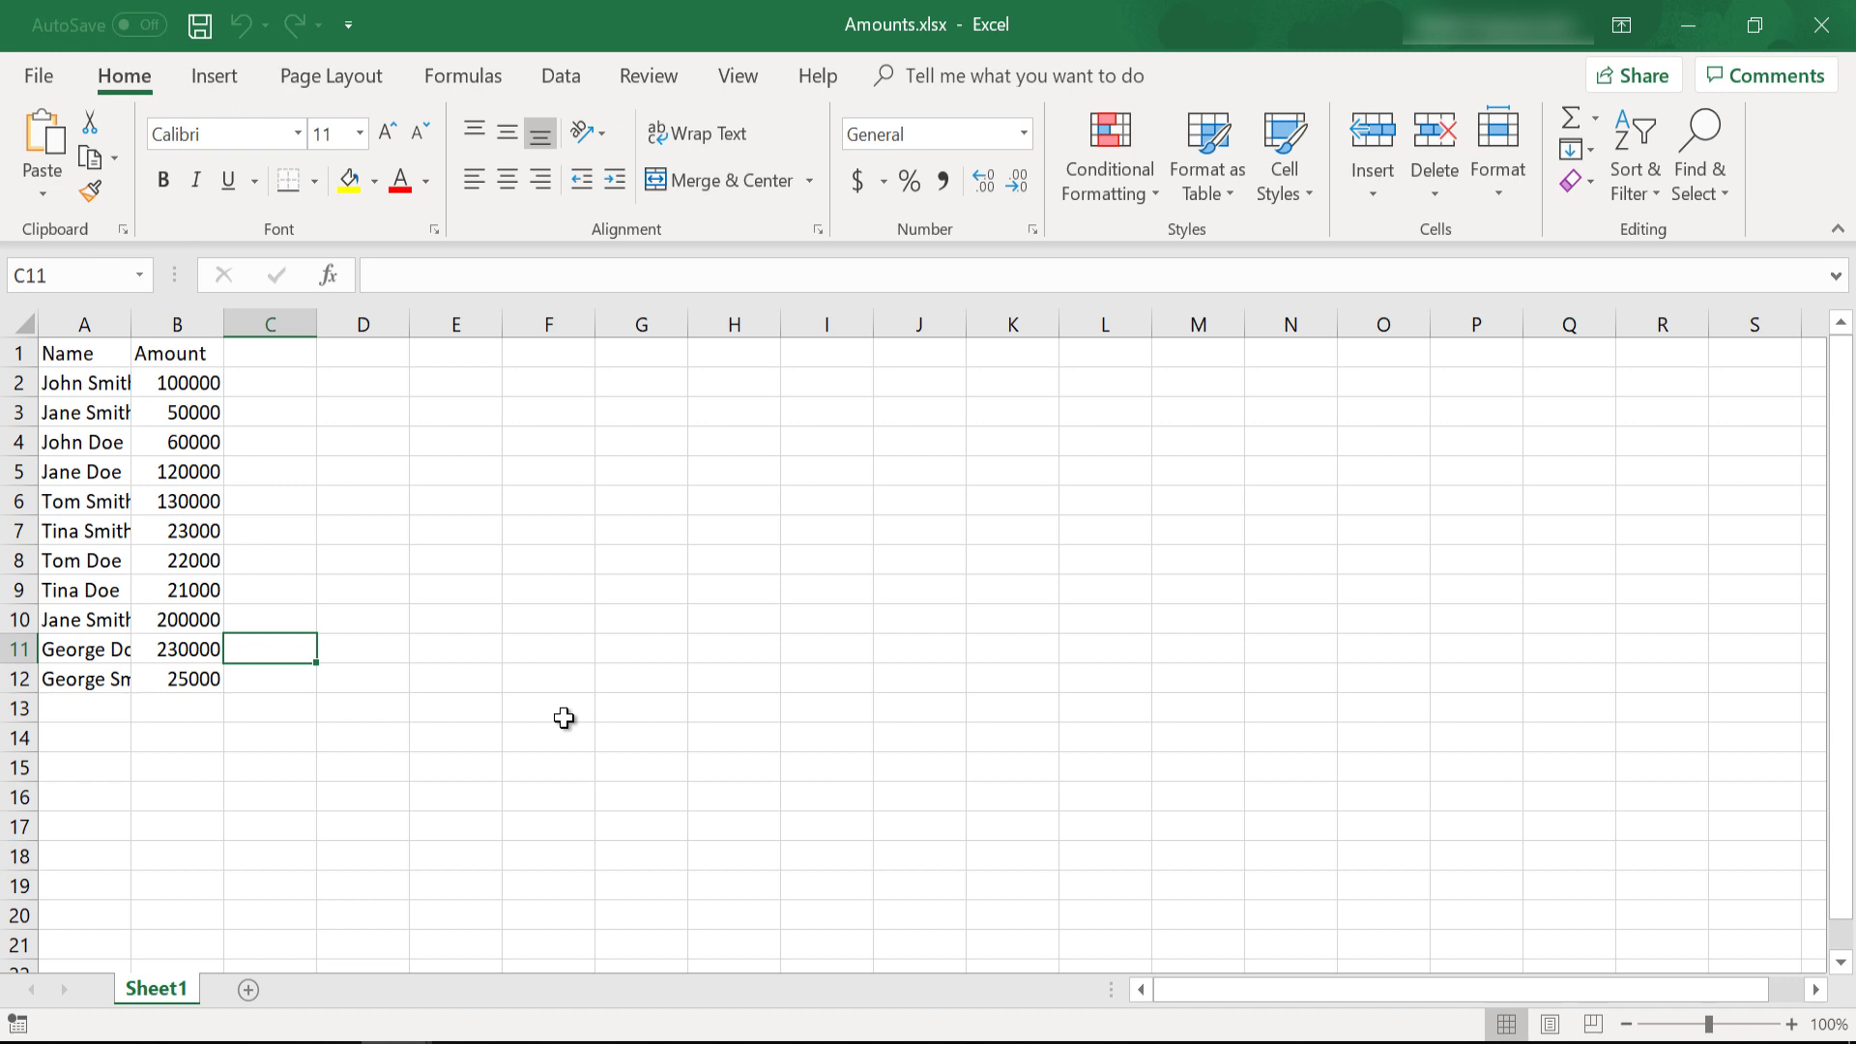
click(348, 1042)
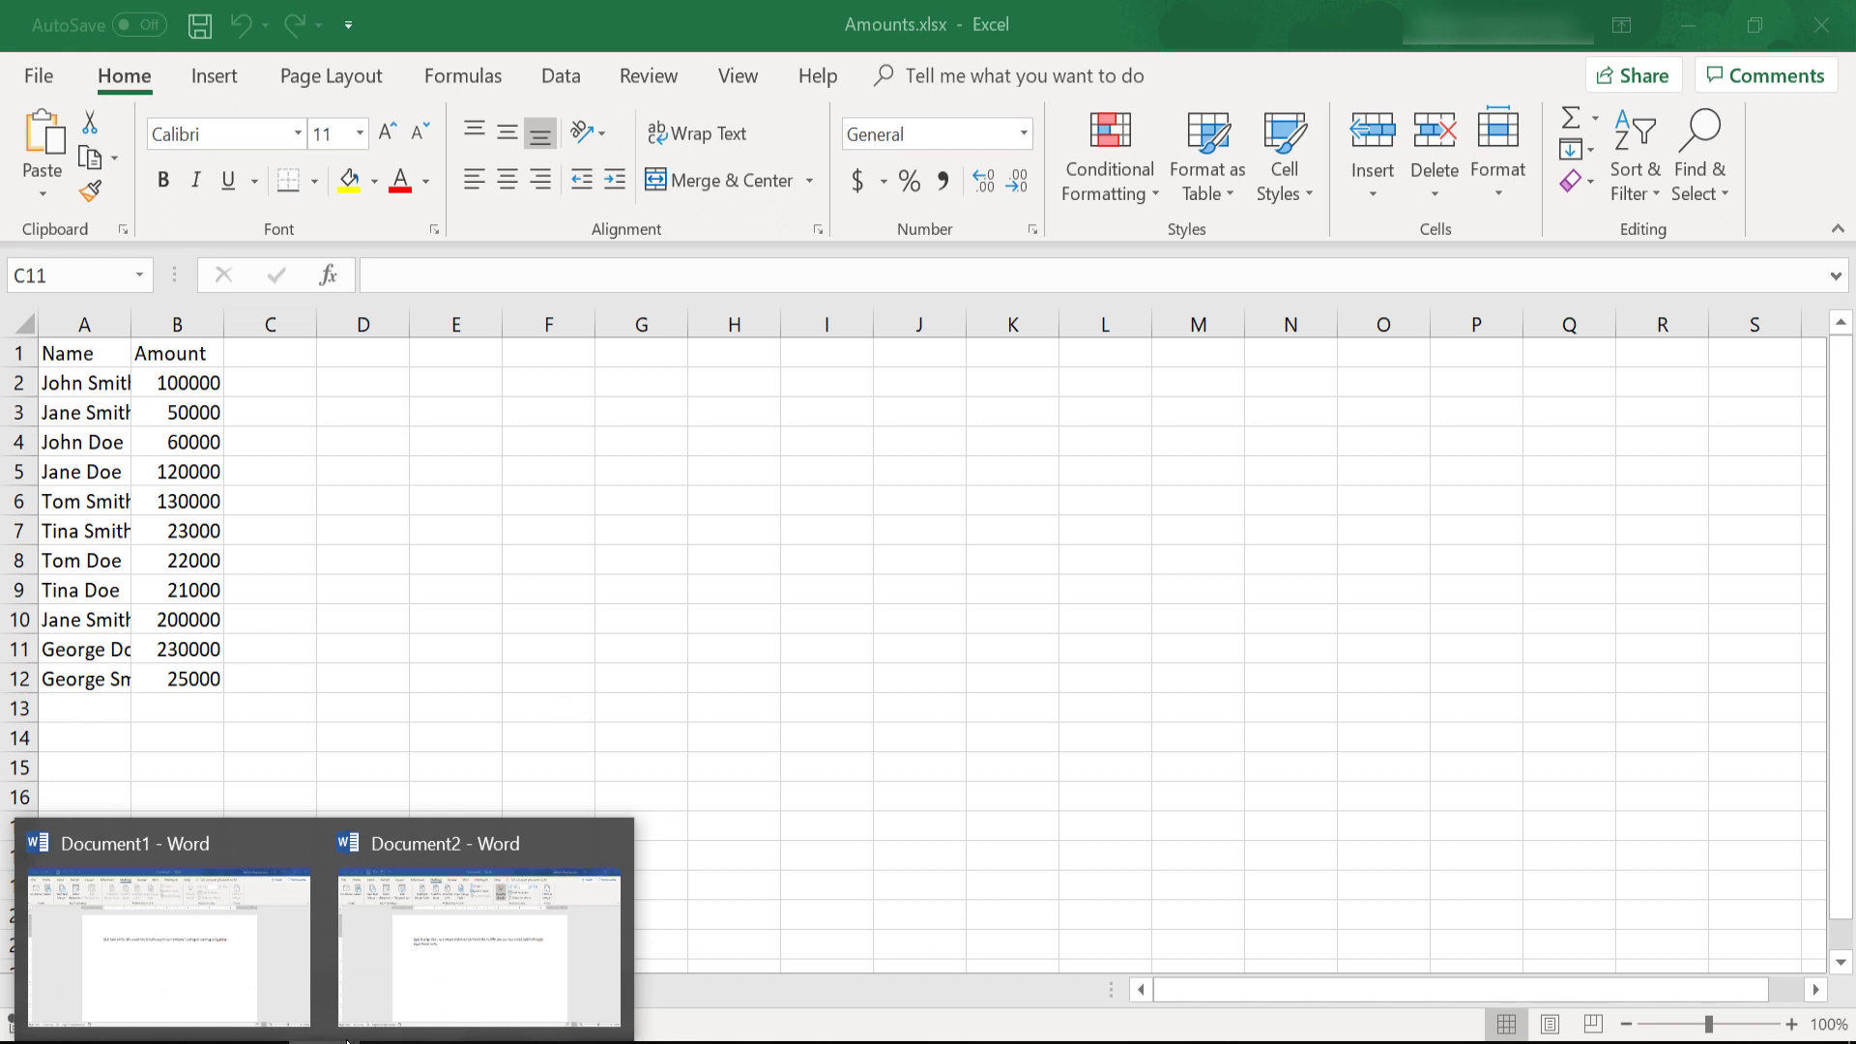
click(437, 943)
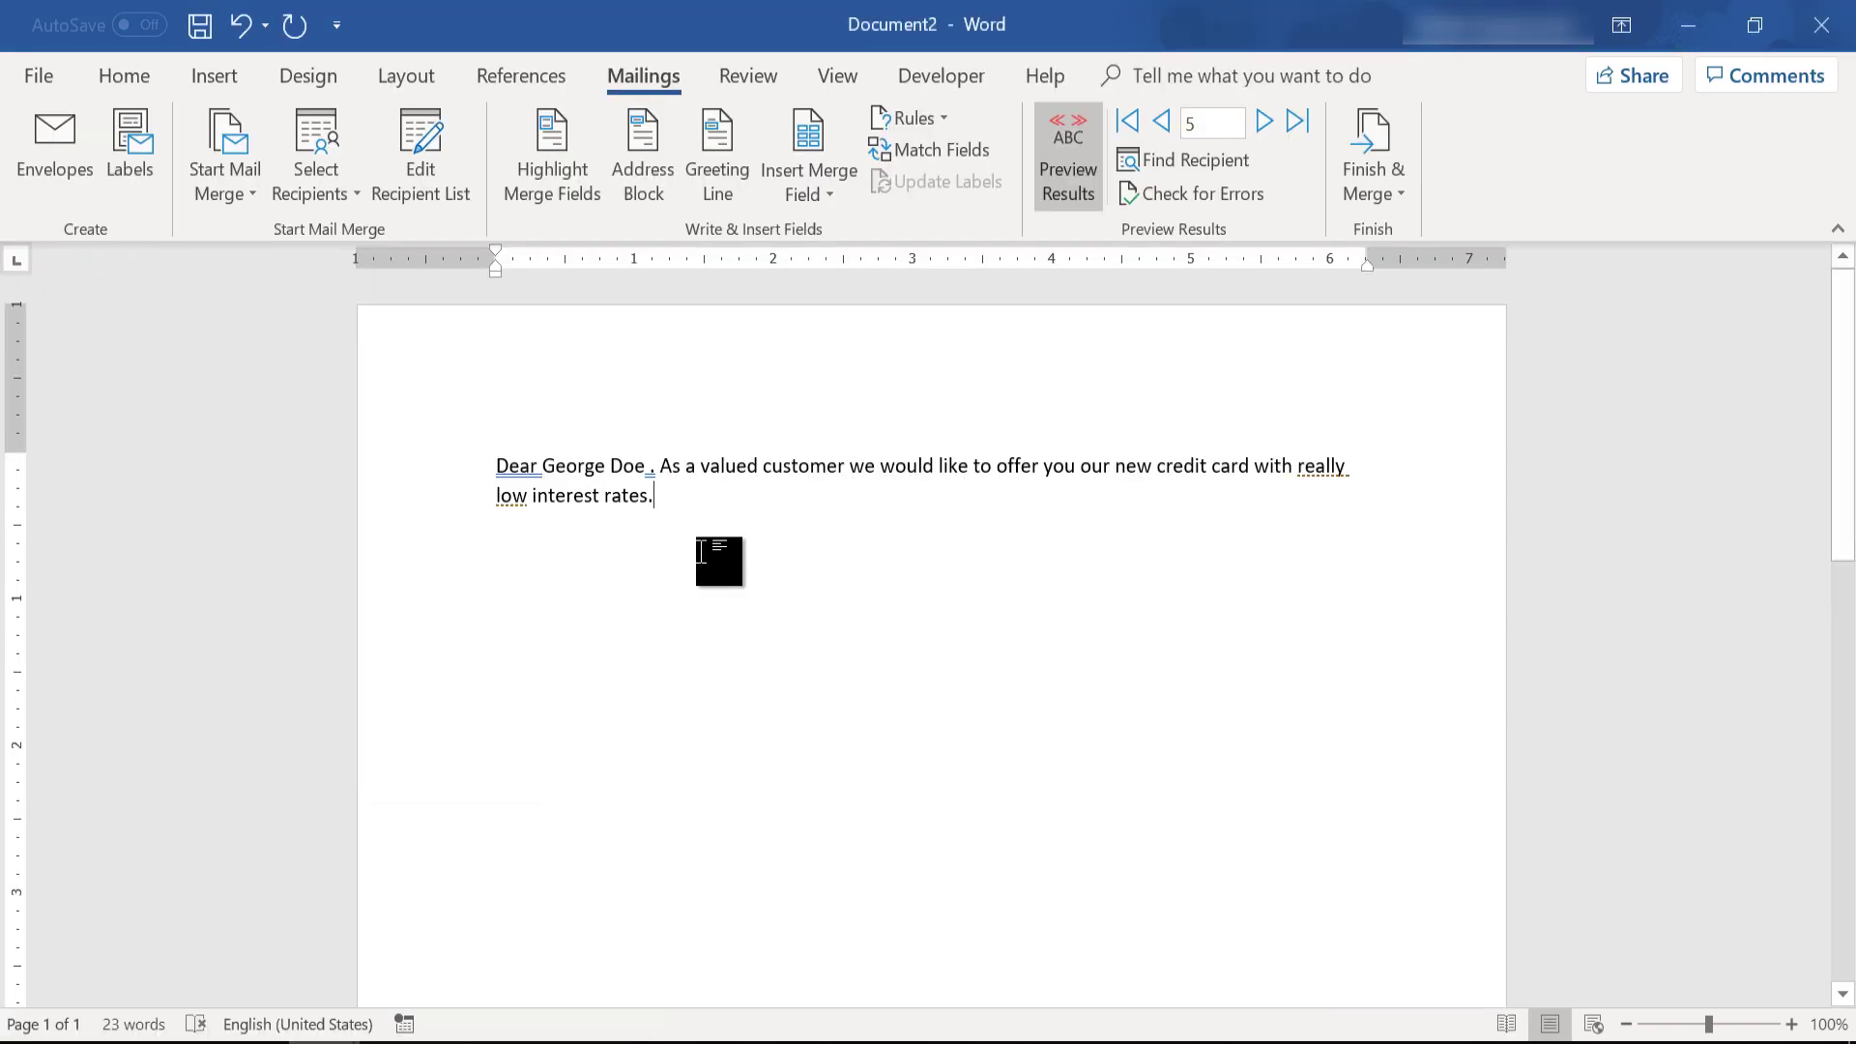